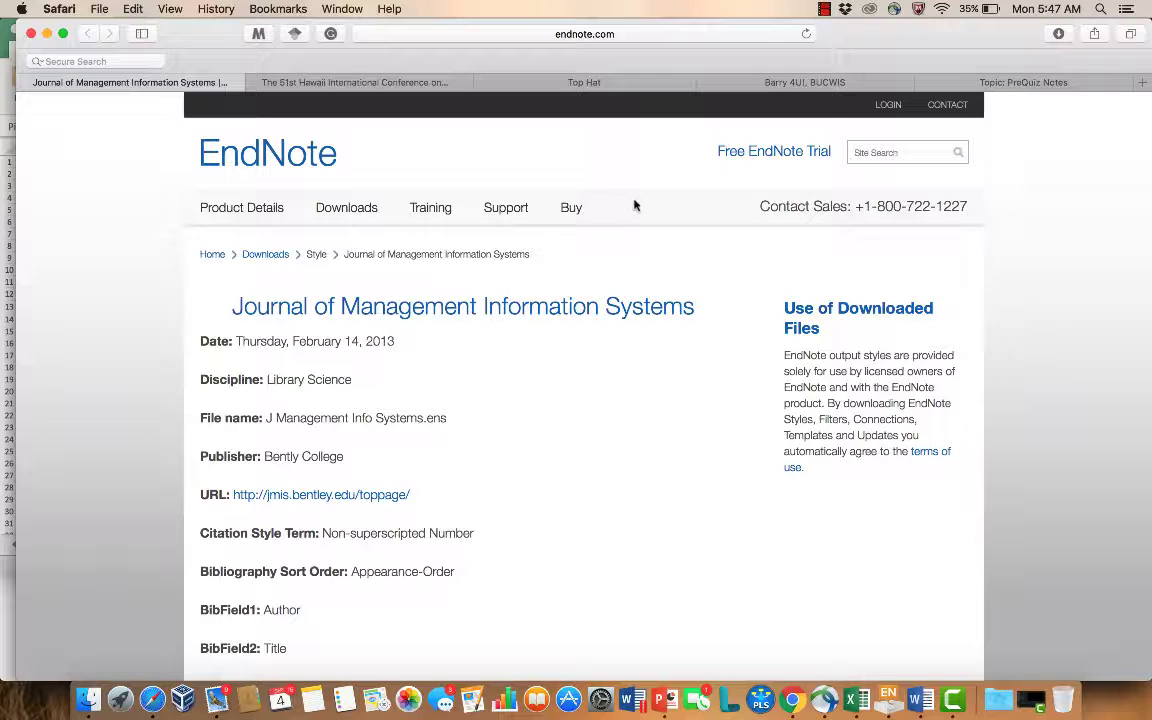
Step: Download the Journal of Management Information Systems output style from its EndNote web page
{"action": "left_click", "coordinate": [645, 33]}
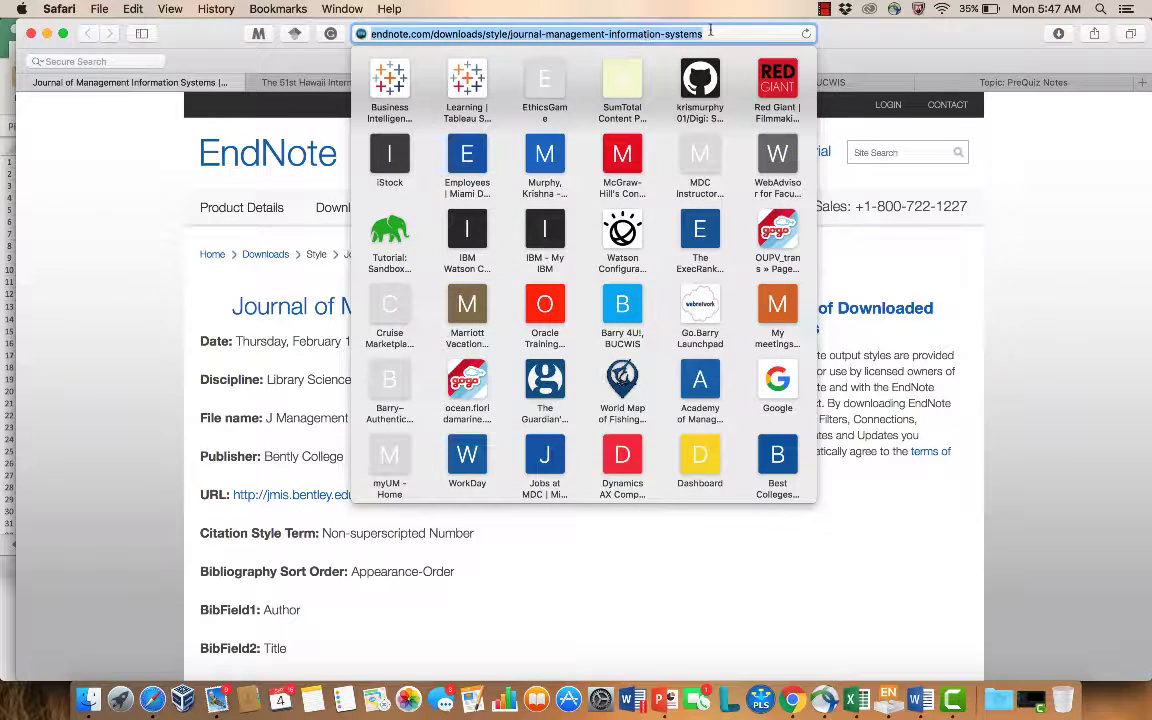
{"action": "left_click", "coordinate": [863, 51]}
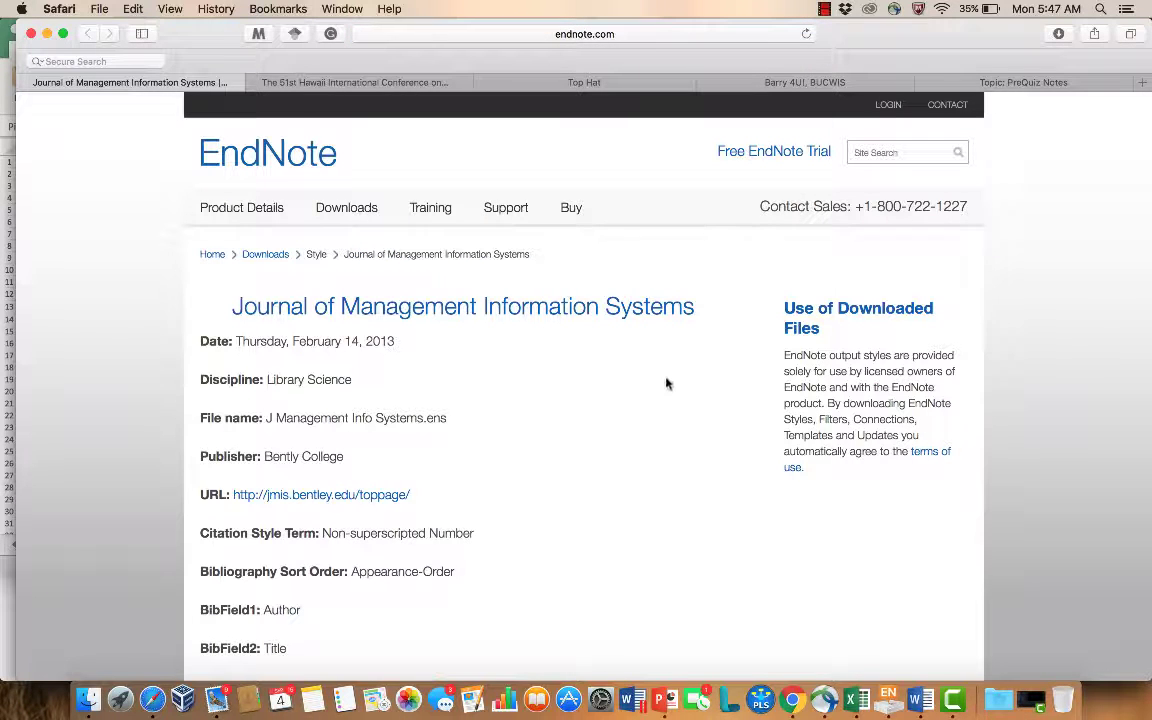
{"action": "scroll", "coordinate": [666, 384], "scroll_direction": "down", "scroll_amount": 5}
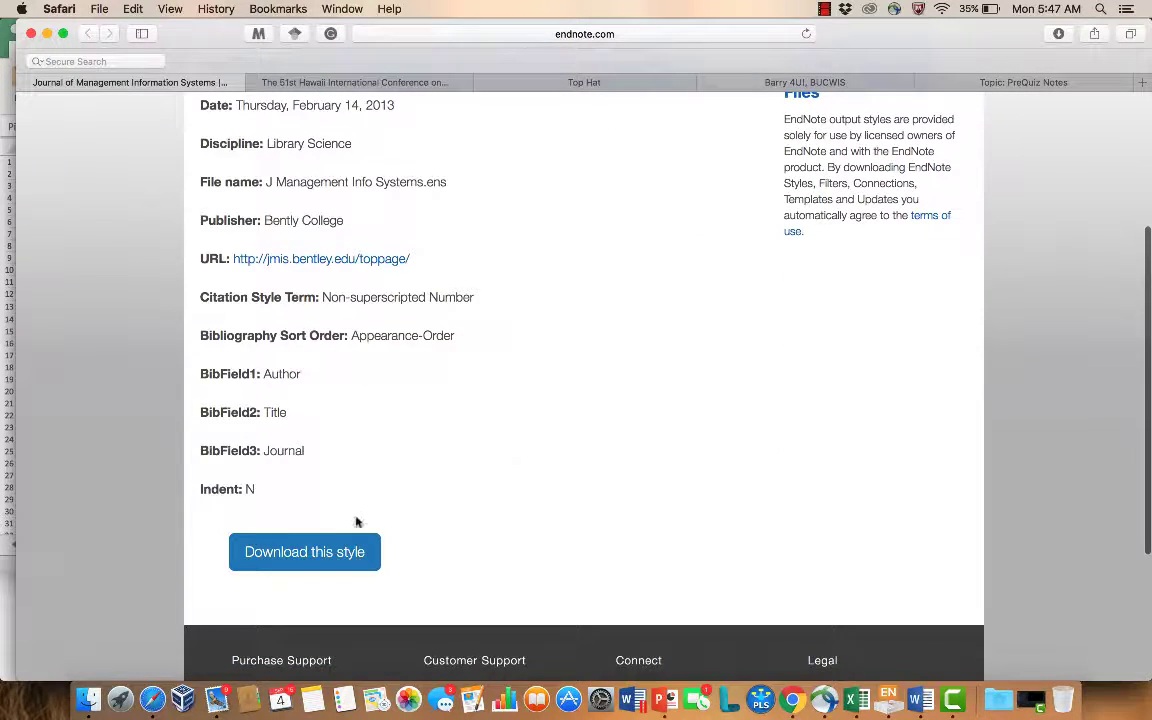
{"action": "left_click", "coordinate": [326, 556]}
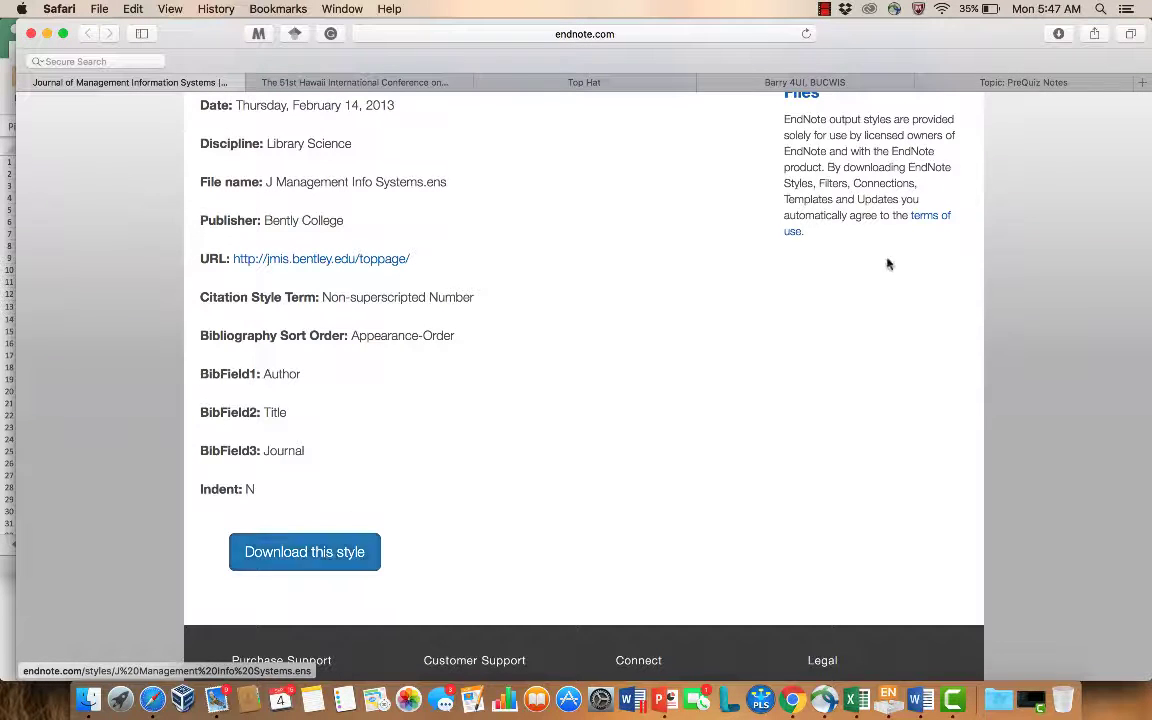
Step: Open the newly downloaded J Management Info Systems.ens in EndNote, then close the style window and the browser's list of downloads
{"action": "left_click", "coordinate": [1057, 35]}
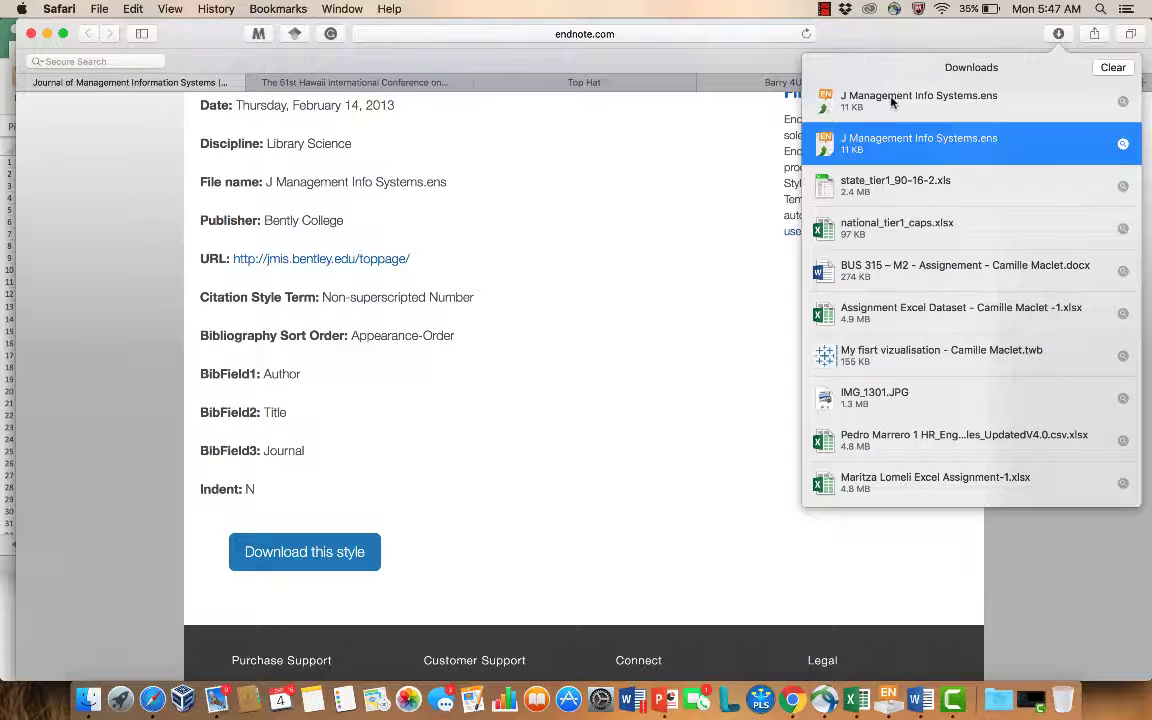
{"action": "right_click", "coordinate": [893, 100]}
{"action": "left_click", "coordinate": [918, 105]}
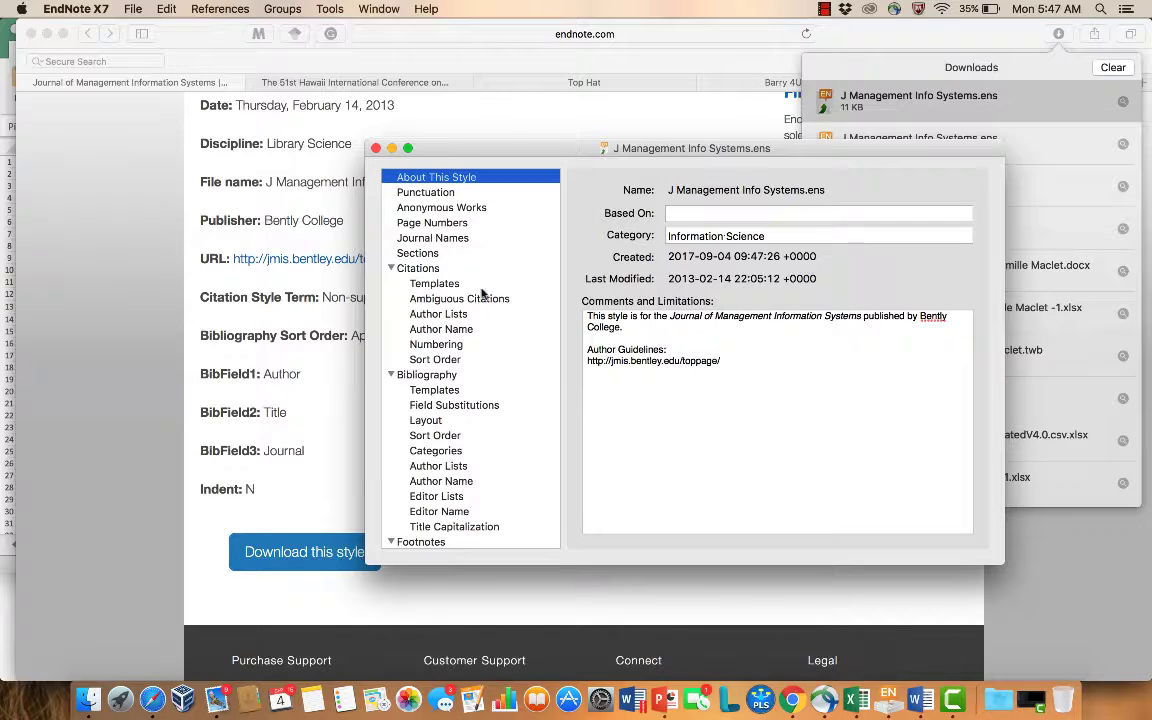
{"action": "left_click", "coordinate": [377, 149]}
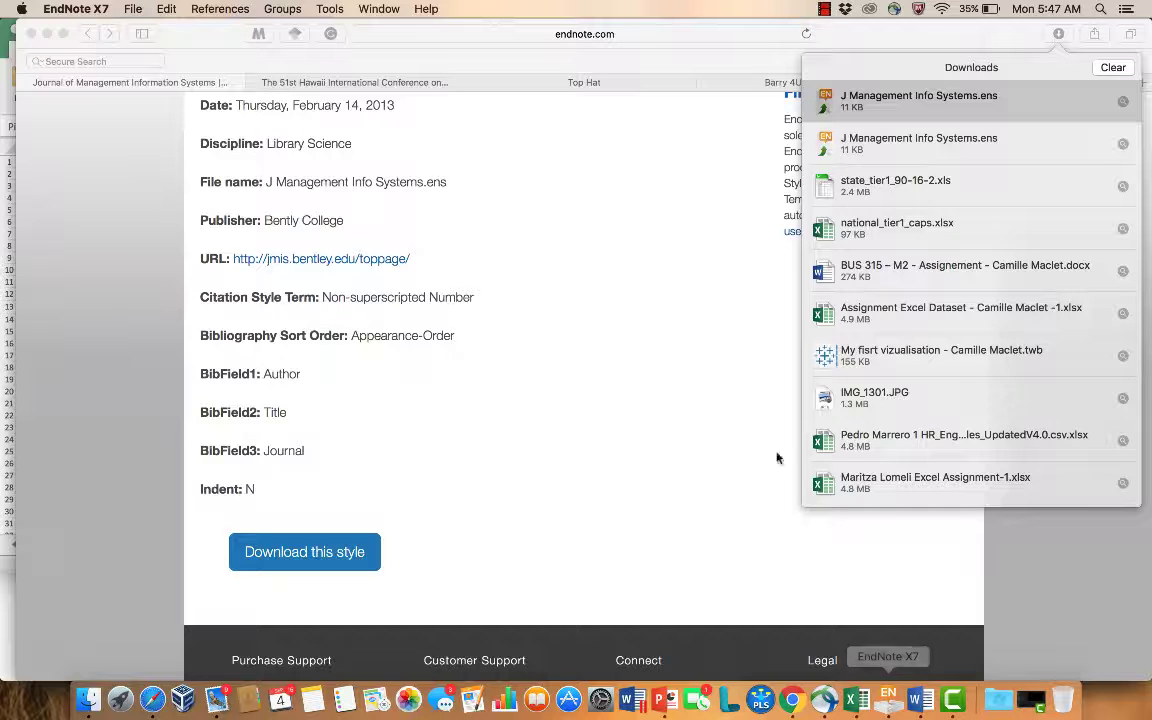
{"action": "left_click", "coordinate": [1059, 35]}
{"action": "left_click", "coordinate": [1059, 35]}
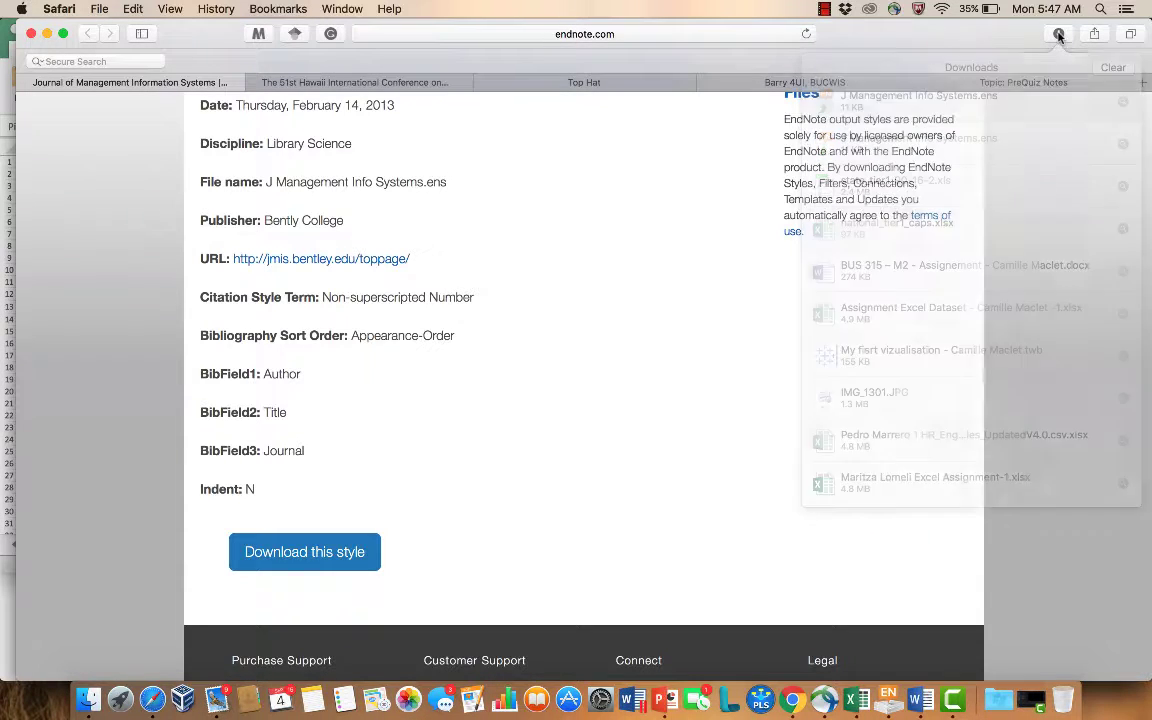
Step: Switch to the AOM Final V1 manuscript in Word and place the cursor after the title's first word
{"action": "left_click", "coordinate": [920, 703]}
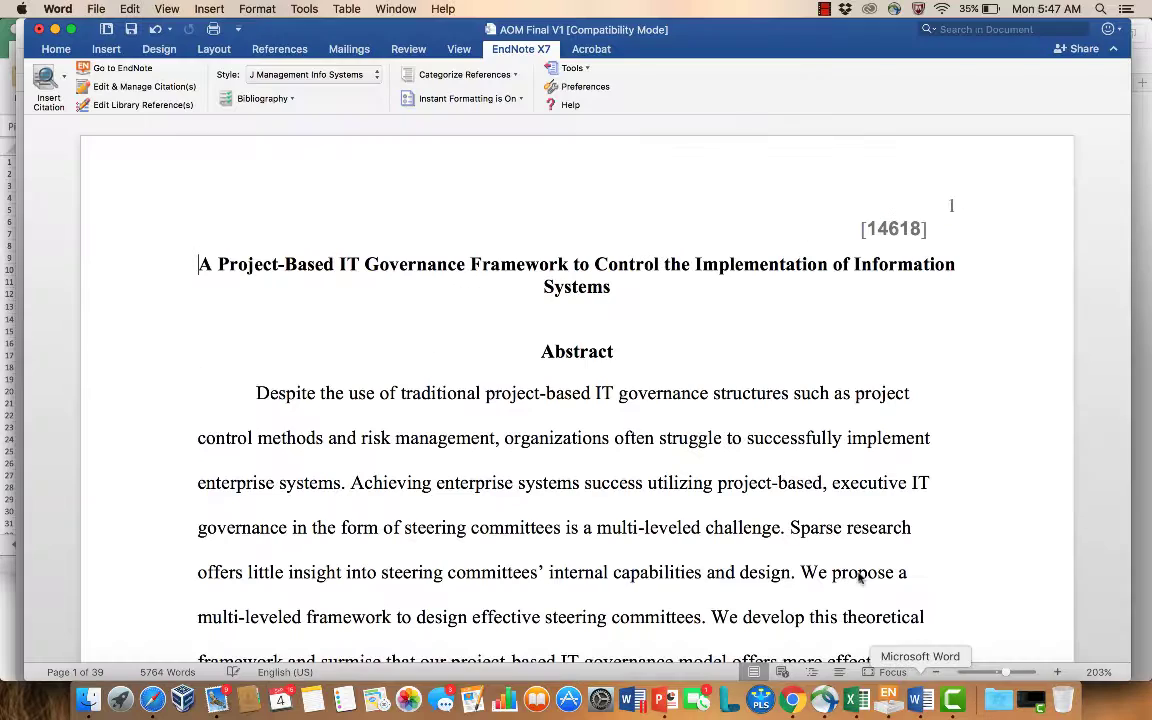
{"action": "left_click", "coordinate": [500, 262]}
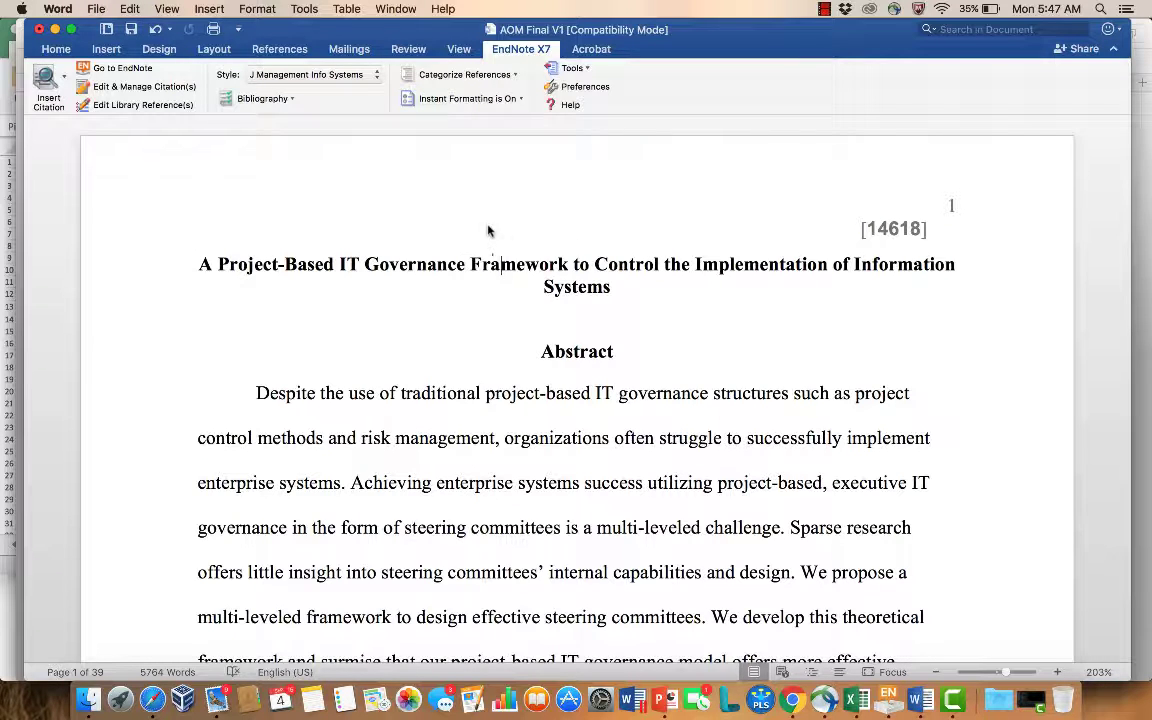
{"action": "left_click", "coordinate": [210, 263]}
Step: Change the manuscript's EndNote citation style to IEEE and back to J Management Info Systems
{"action": "left_click", "coordinate": [377, 75]}
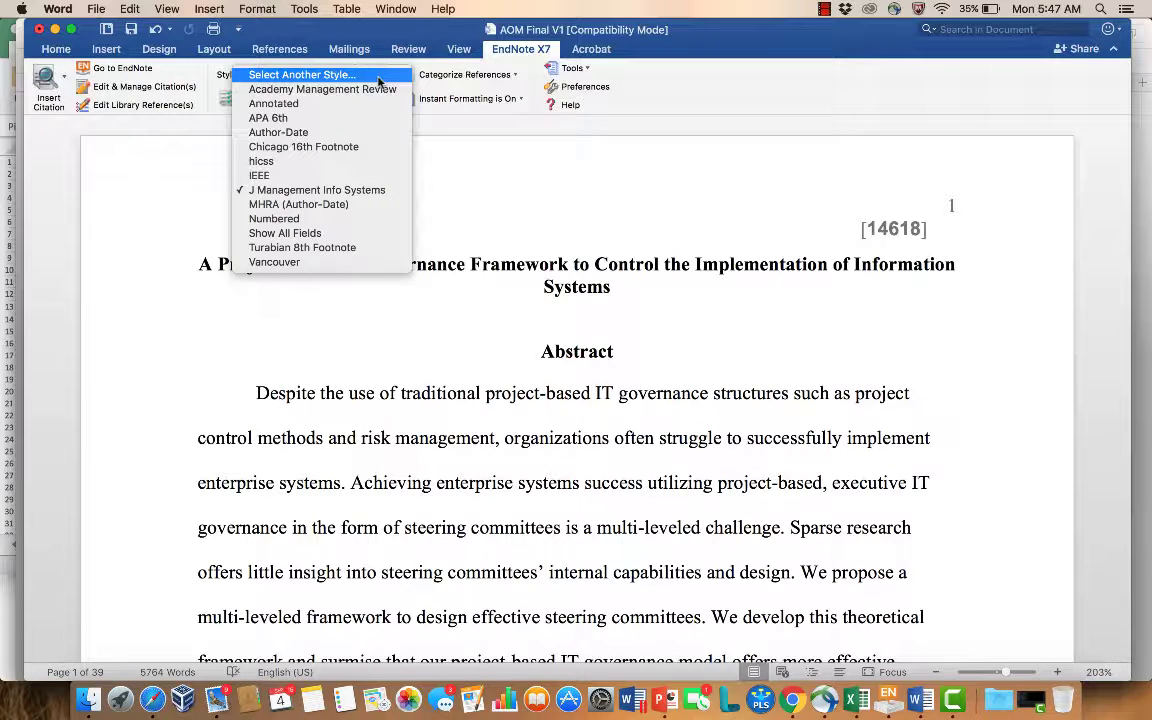
{"action": "left_click", "coordinate": [288, 175]}
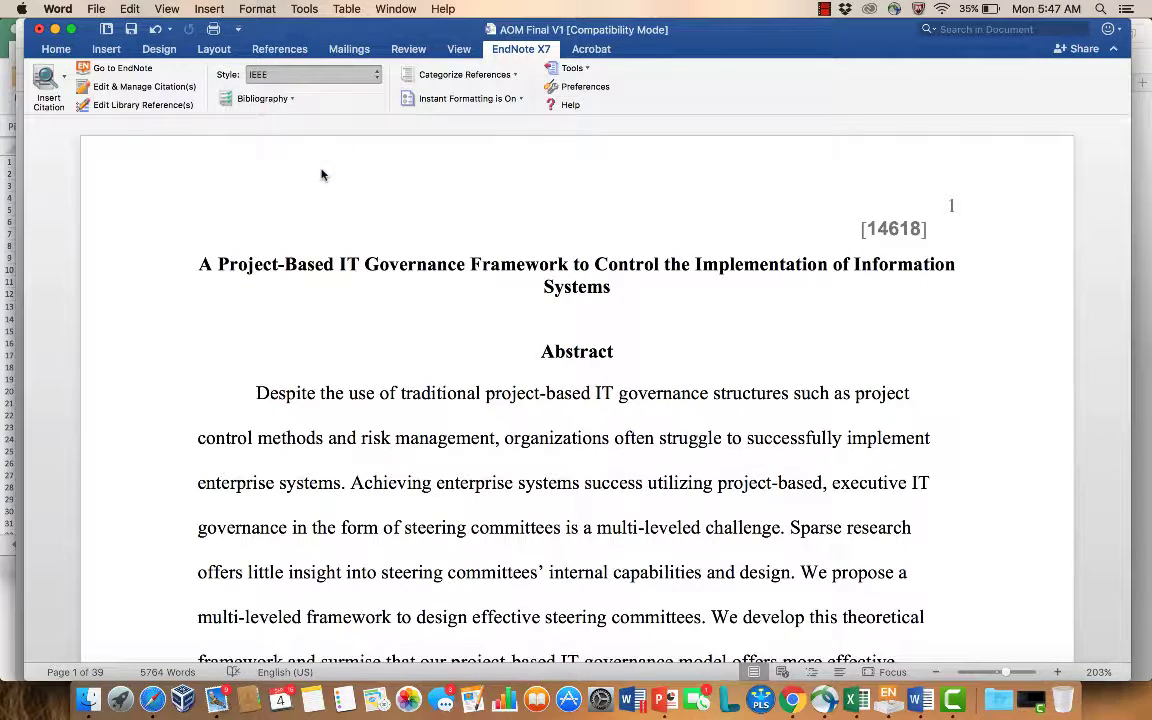
{"action": "left_click", "coordinate": [378, 76]}
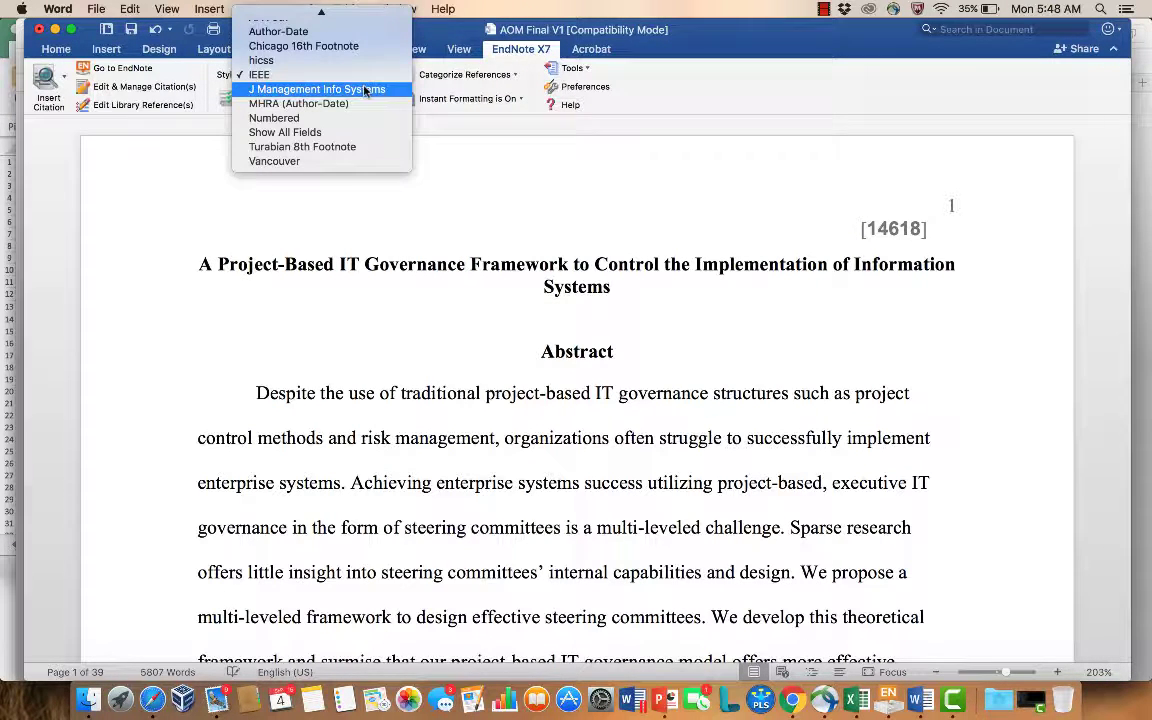
{"action": "left_click", "coordinate": [375, 89]}
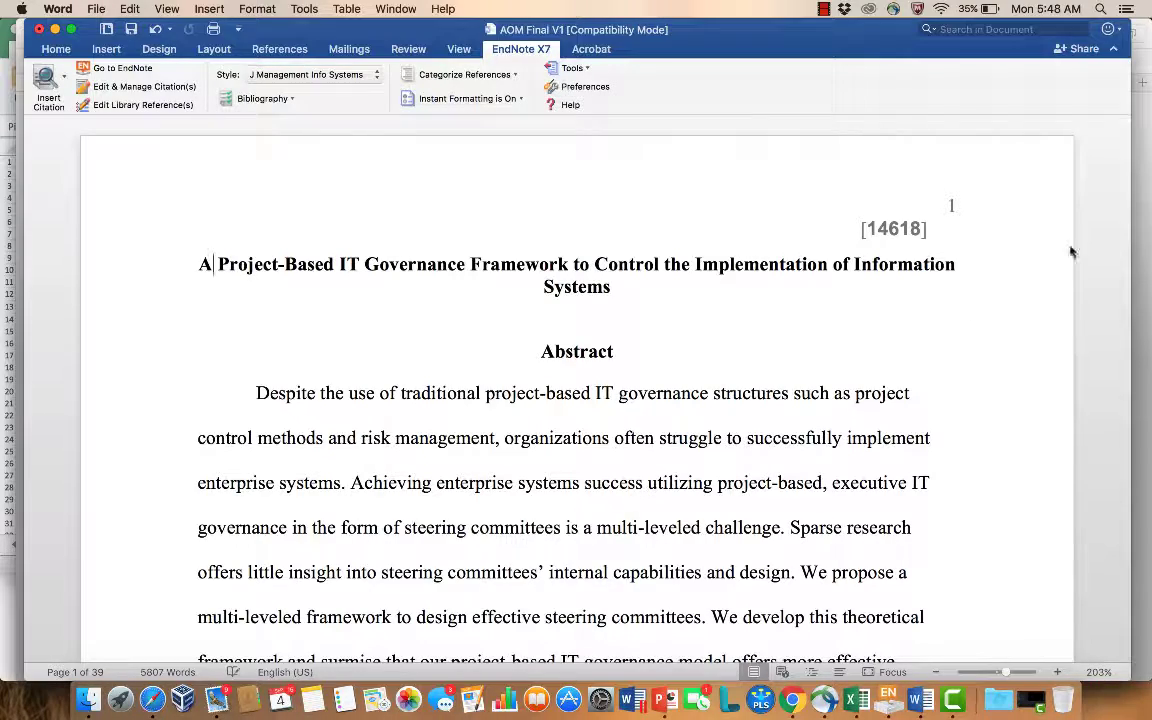
{"action": "scroll", "coordinate": [980, 381], "scroll_direction": "down", "scroll_amount": 5}
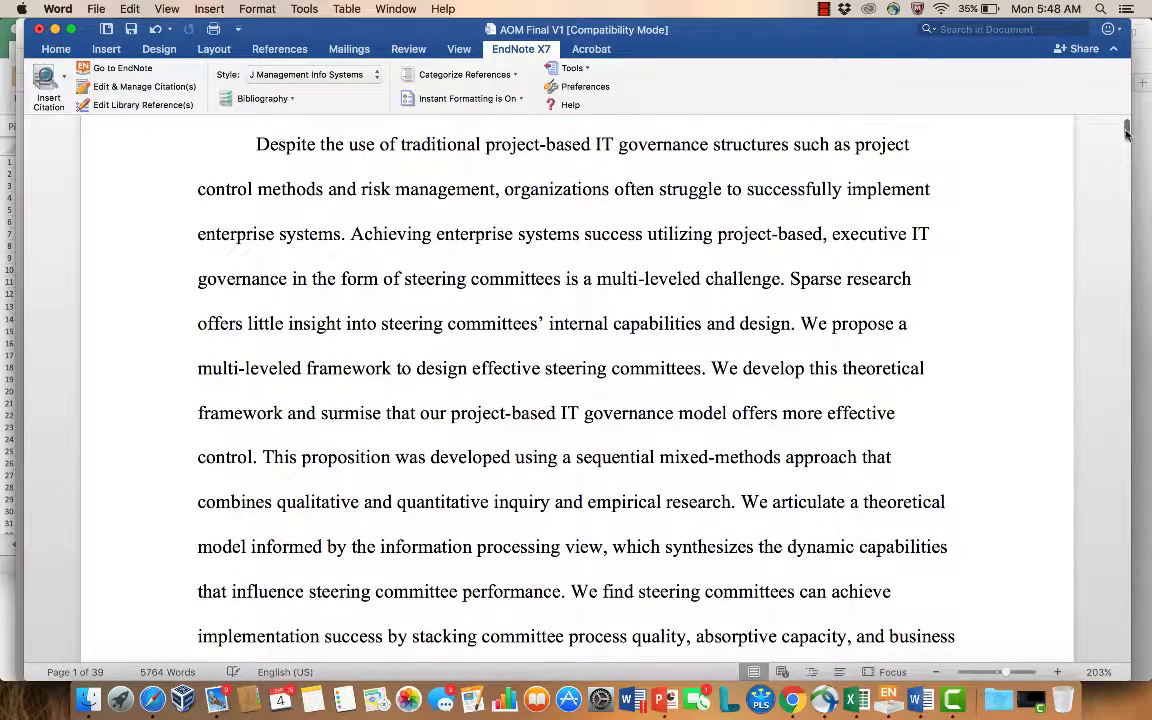
{"action": "left_click_drag", "start_coordinate": [1126, 130], "coordinate": [985, 93]}
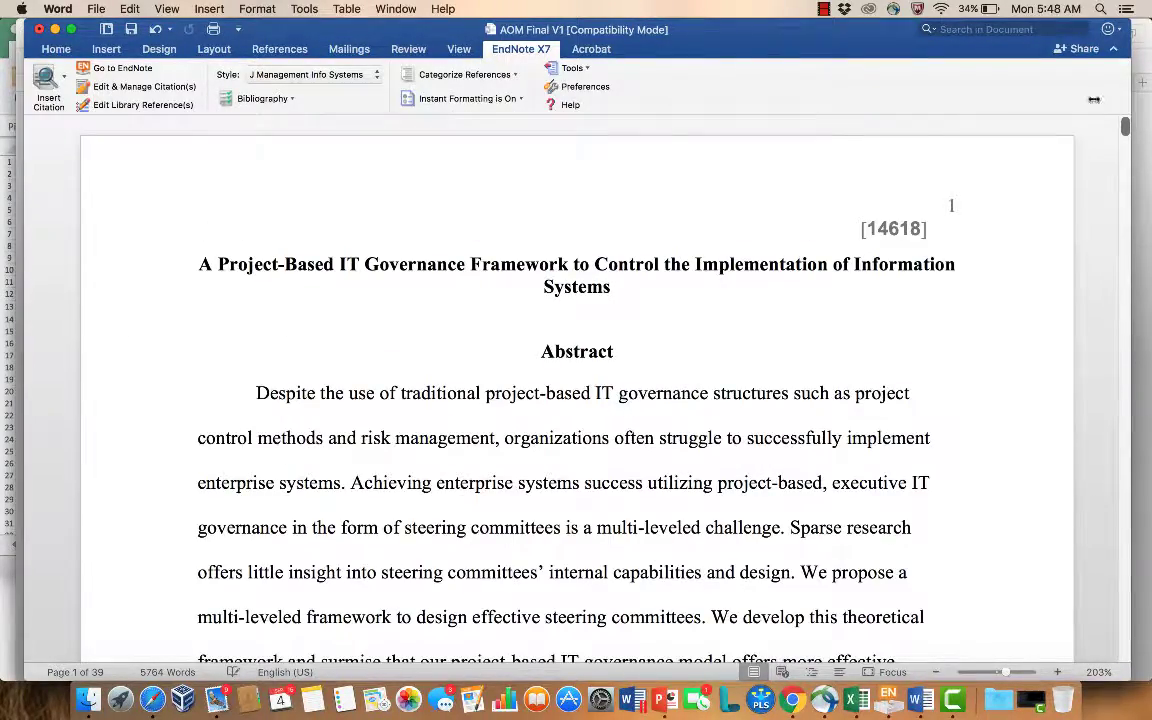
Step: Set the manuscript's EndNote citation style to APA 6th
{"action": "left_click", "coordinate": [376, 77]}
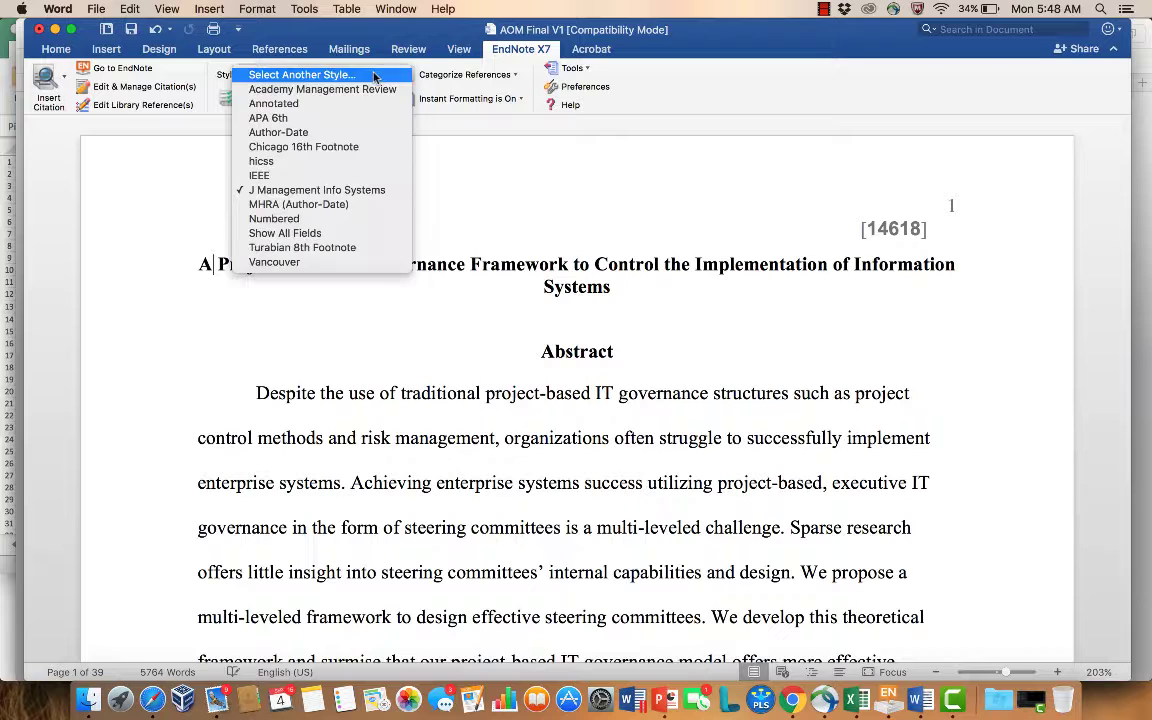
{"action": "left_click", "coordinate": [340, 118]}
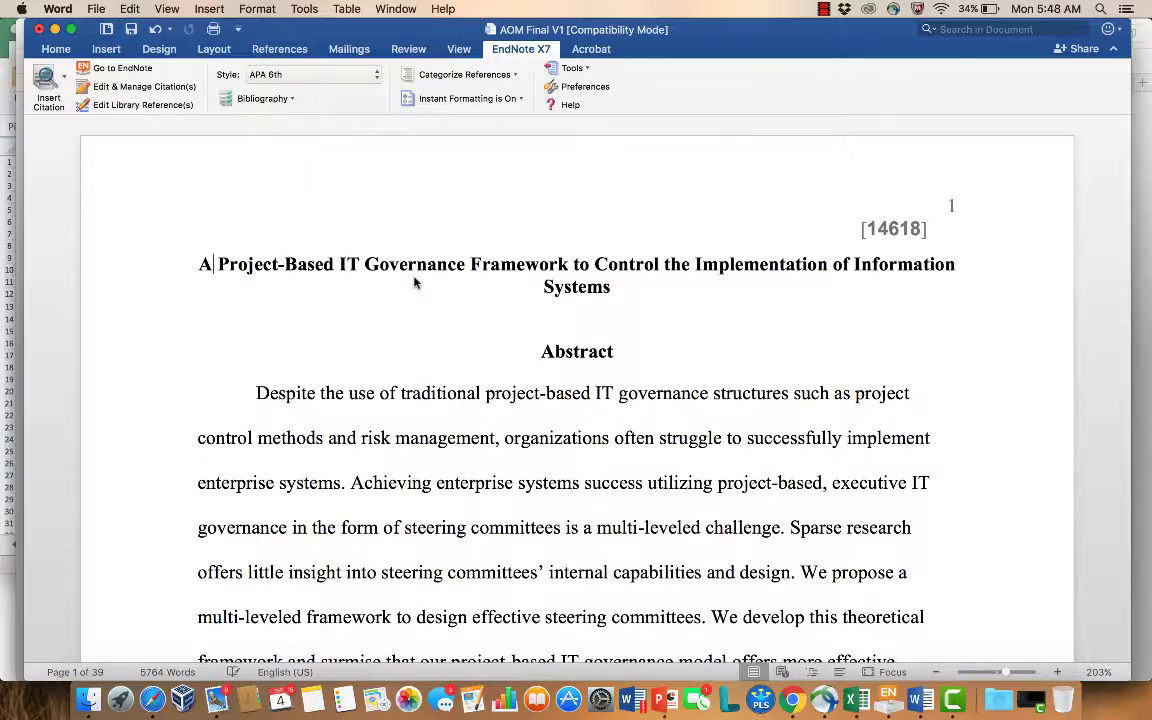
Step: Add a space between "problems" and the period in the Introduction's first paragraph, leaving the cursor there
{"action": "scroll", "coordinate": [476, 442], "scroll_direction": "down", "scroll_amount": 5}
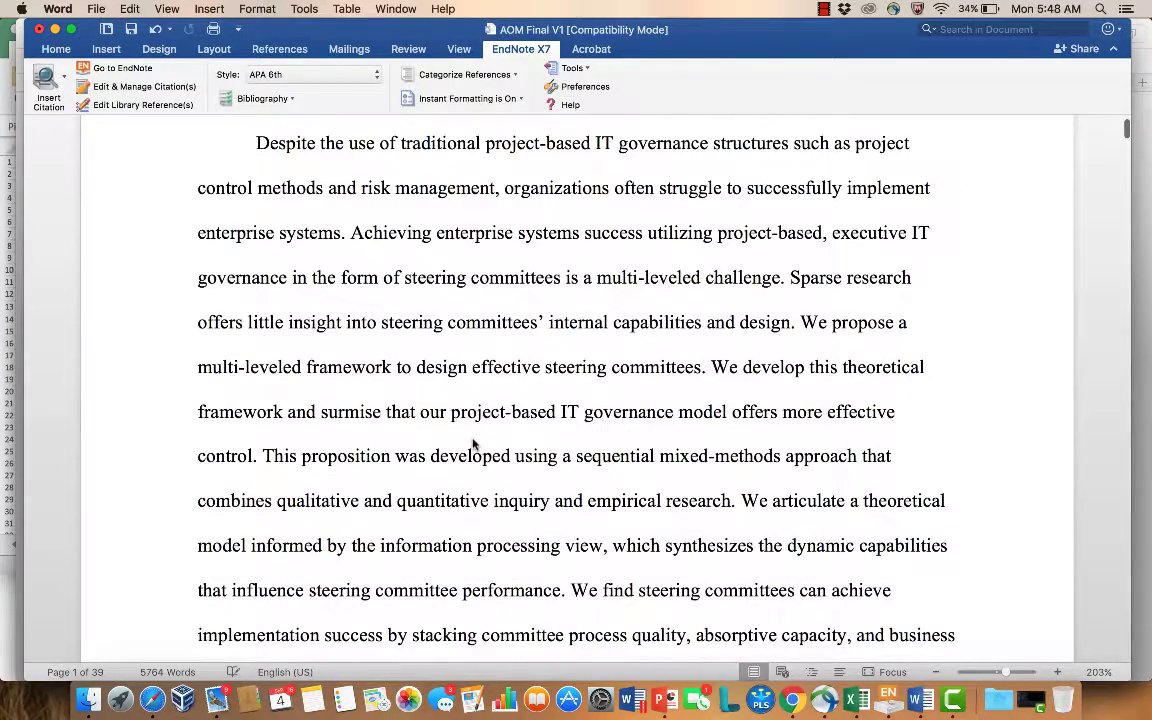
{"action": "scroll", "coordinate": [474, 444], "scroll_direction": "down", "scroll_amount": 7}
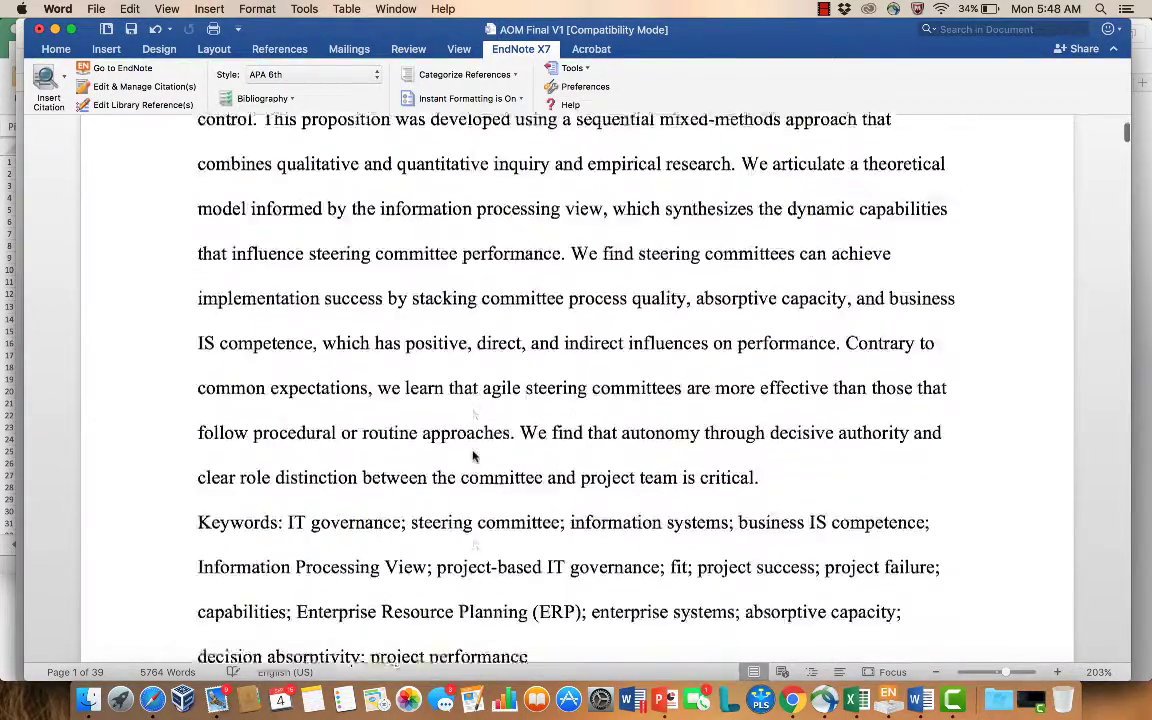
{"action": "scroll", "coordinate": [474, 456], "scroll_direction": "down", "scroll_amount": 11}
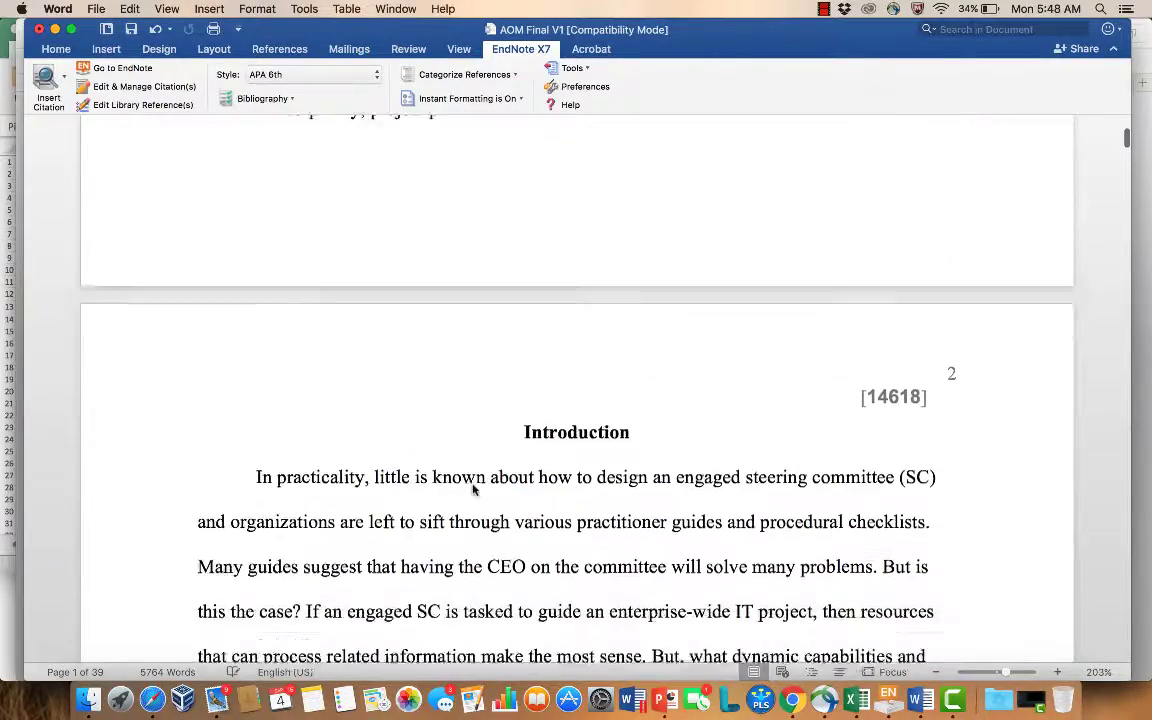
{"action": "scroll", "coordinate": [474, 489], "scroll_direction": "down", "scroll_amount": 8}
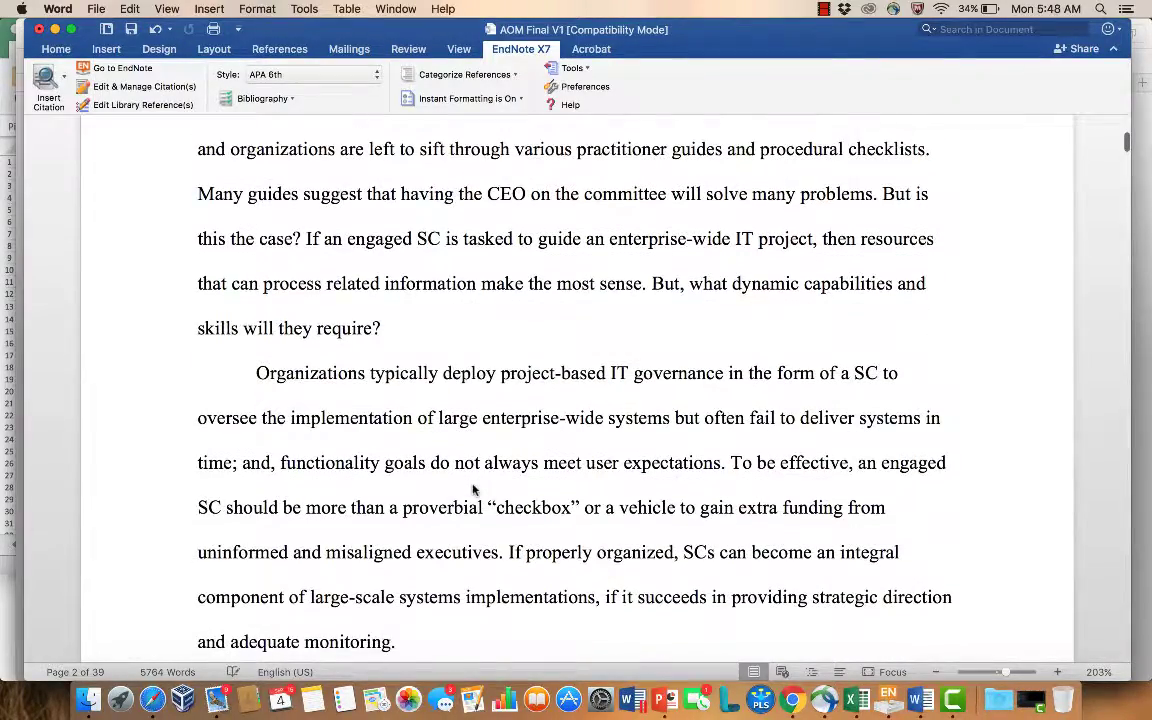
{"action": "scroll", "coordinate": [474, 489], "scroll_direction": "up", "scroll_amount": 20}
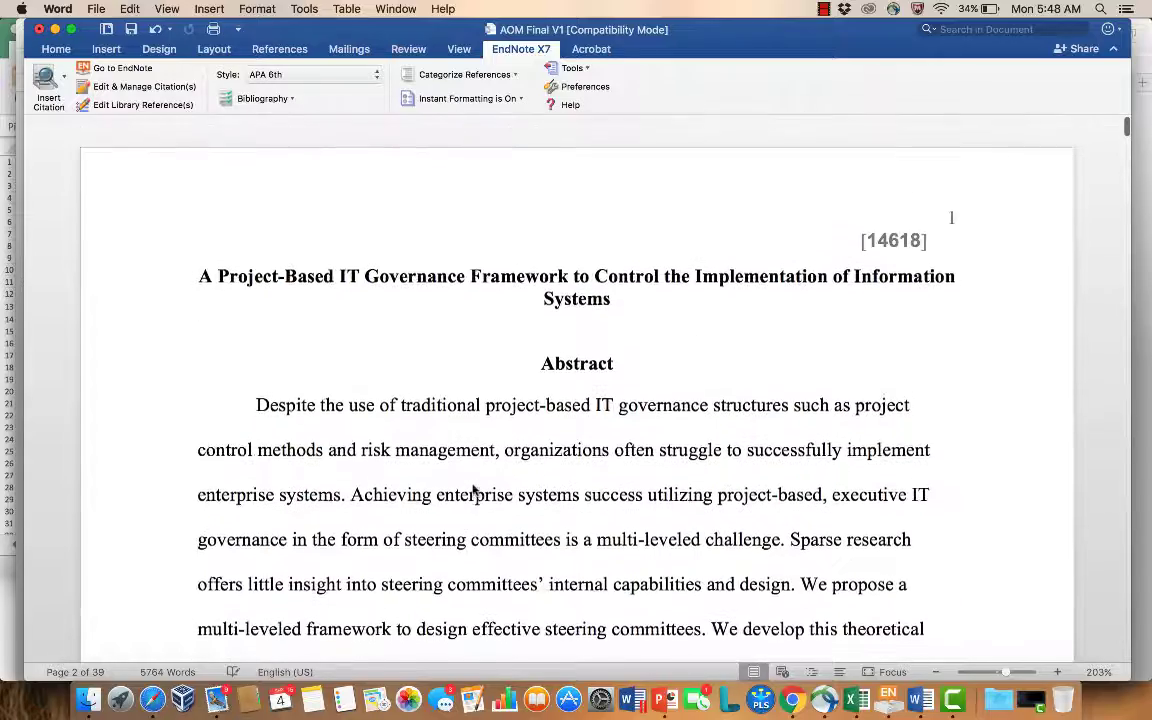
{"action": "scroll", "coordinate": [474, 489], "scroll_direction": "down", "scroll_amount": 10}
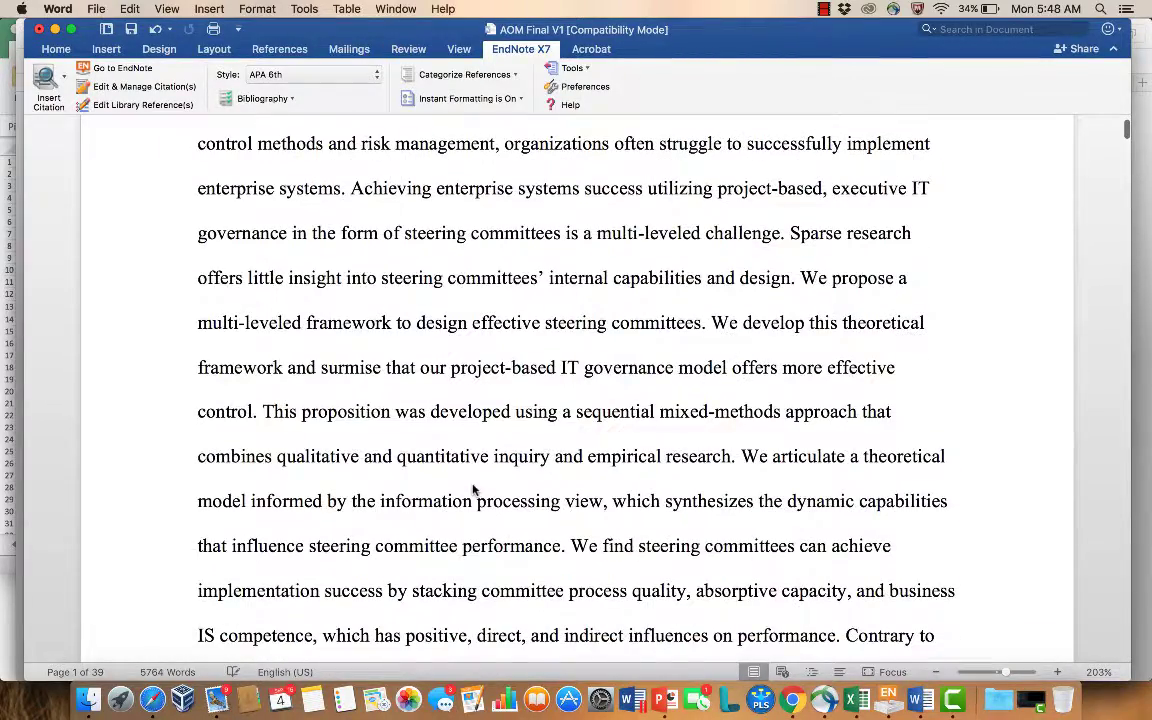
{"action": "scroll", "coordinate": [474, 489], "scroll_direction": "down", "scroll_amount": 14}
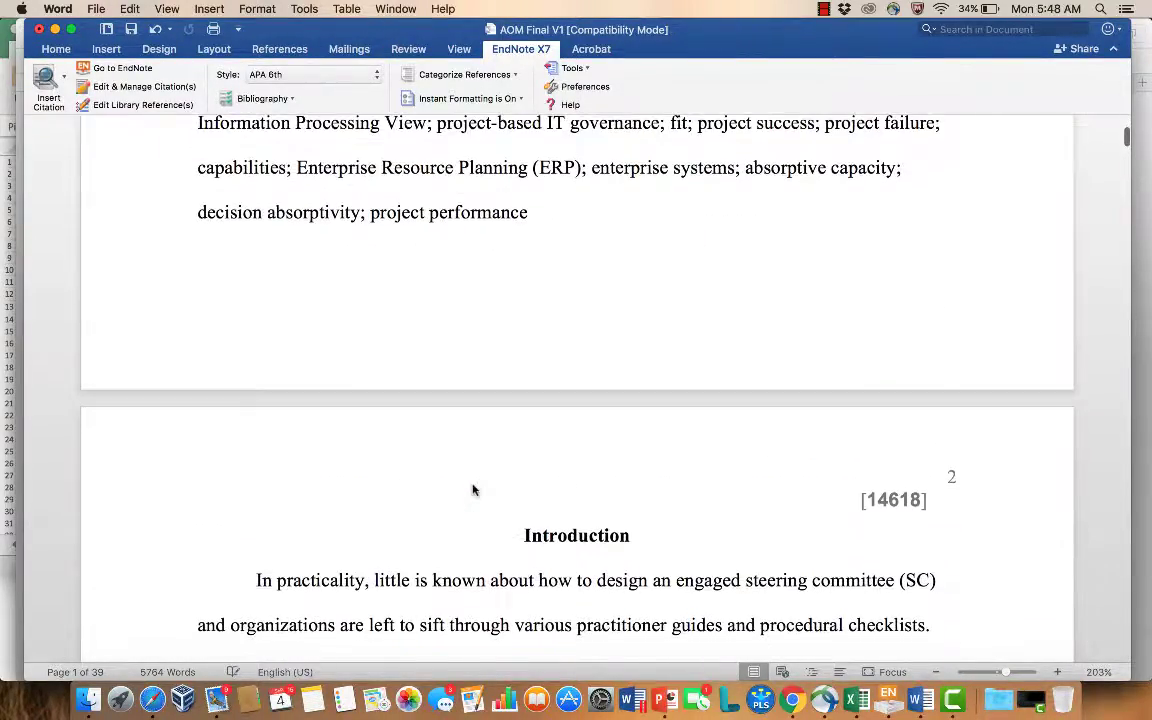
{"action": "scroll", "coordinate": [474, 489], "scroll_direction": "down", "scroll_amount": 2}
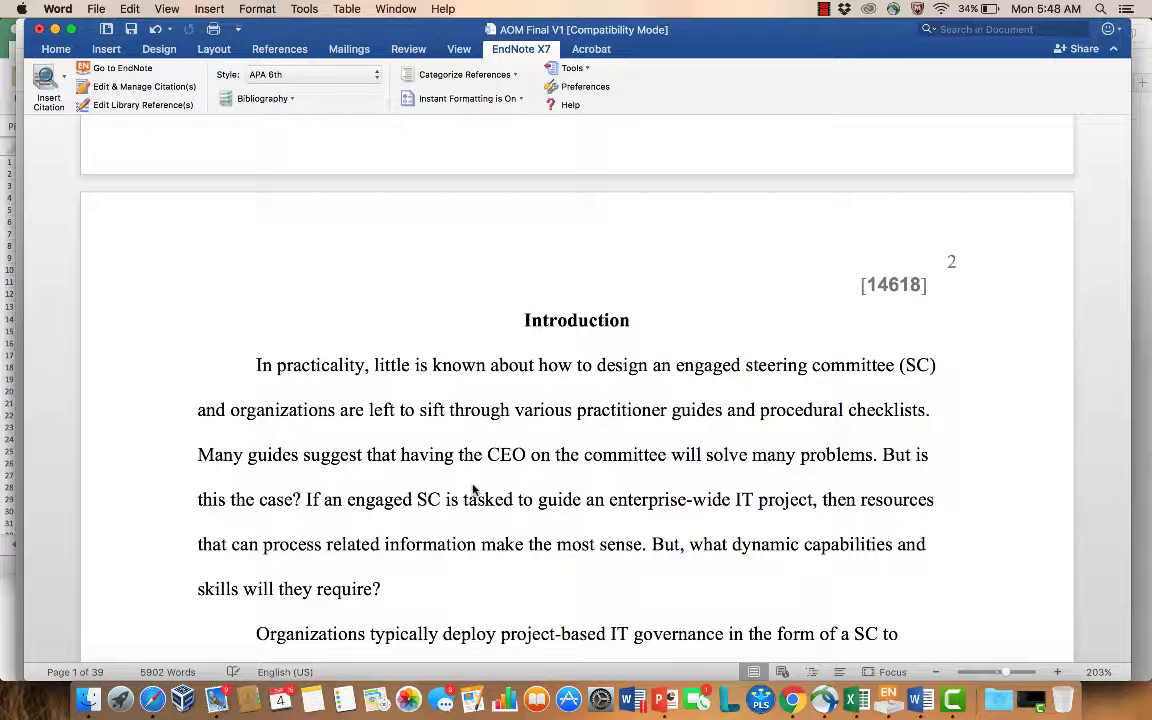
{"action": "left_click", "coordinate": [875, 454]}
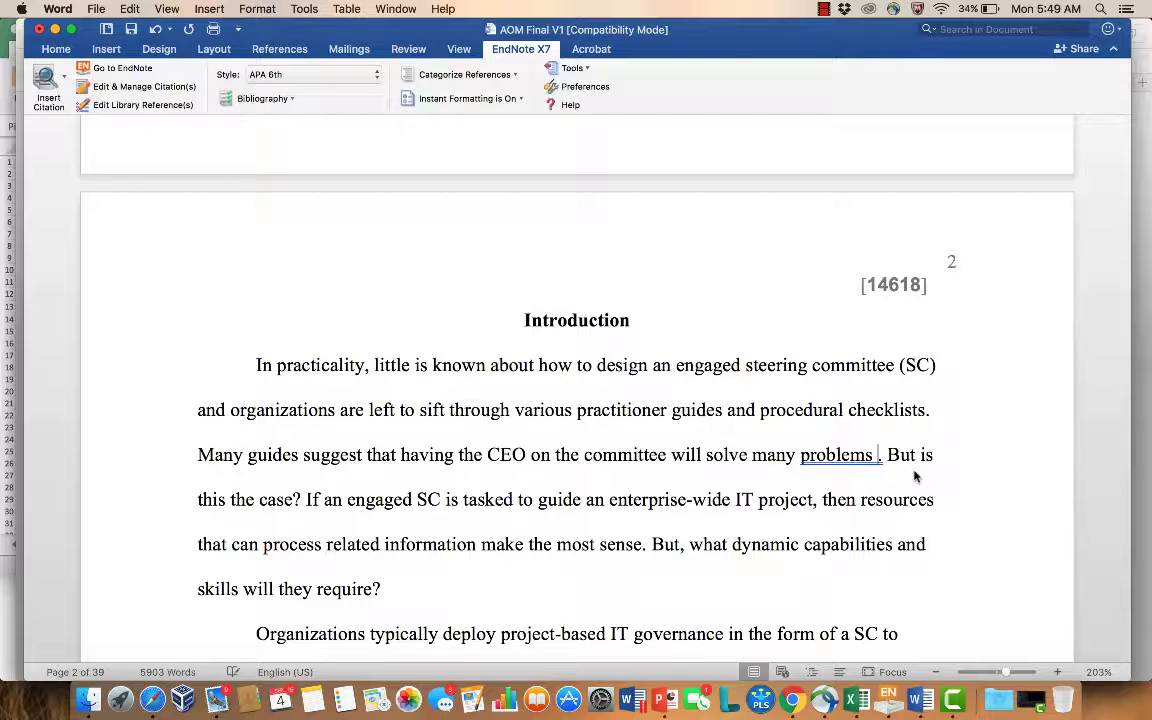
{"action": "left_click", "coordinate": [55, 85]}
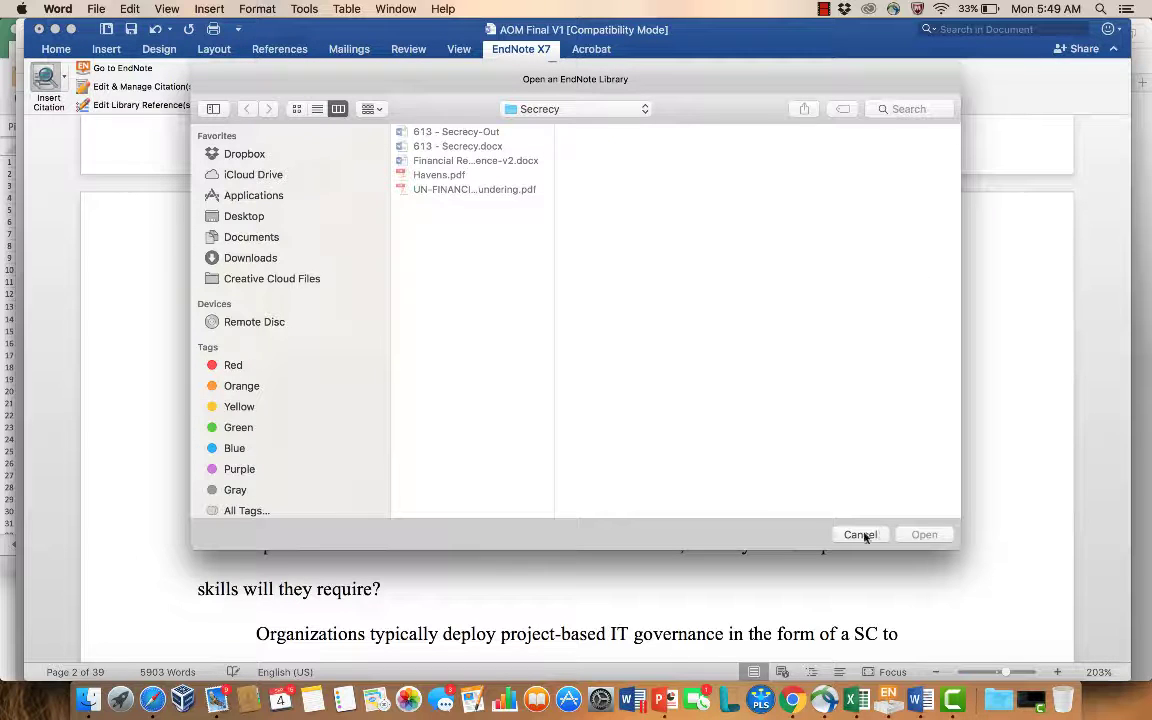
{"action": "left_click", "coordinate": [862, 535]}
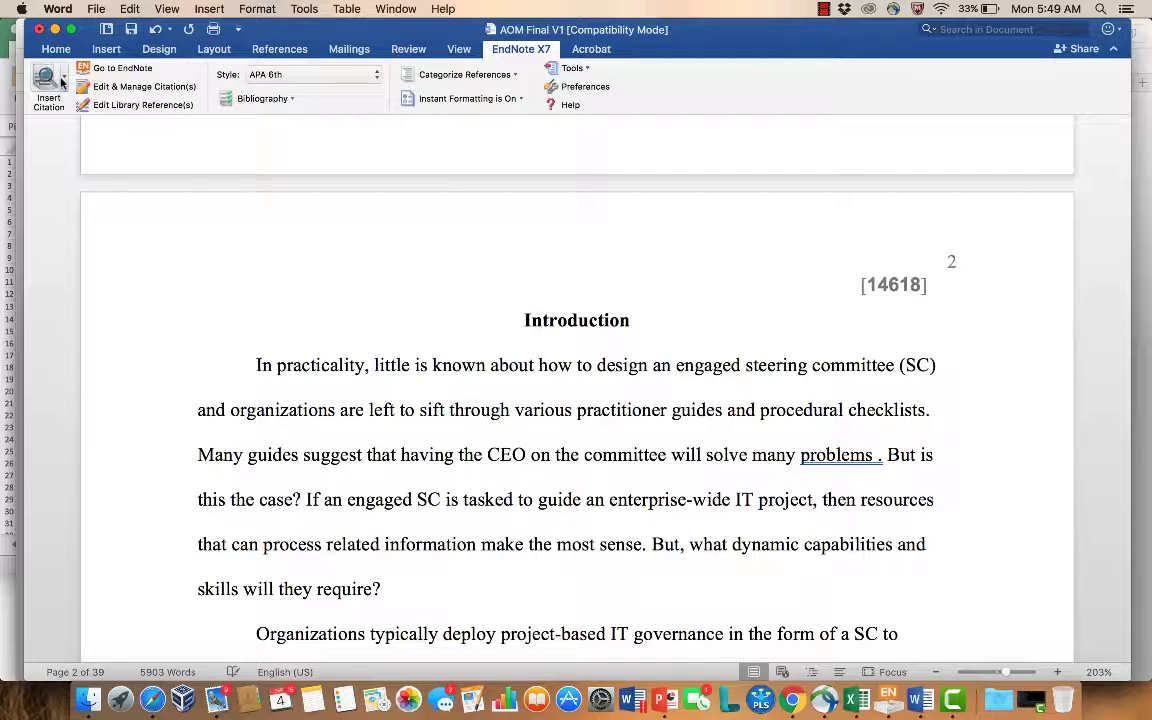
{"action": "left_click", "coordinate": [47, 84]}
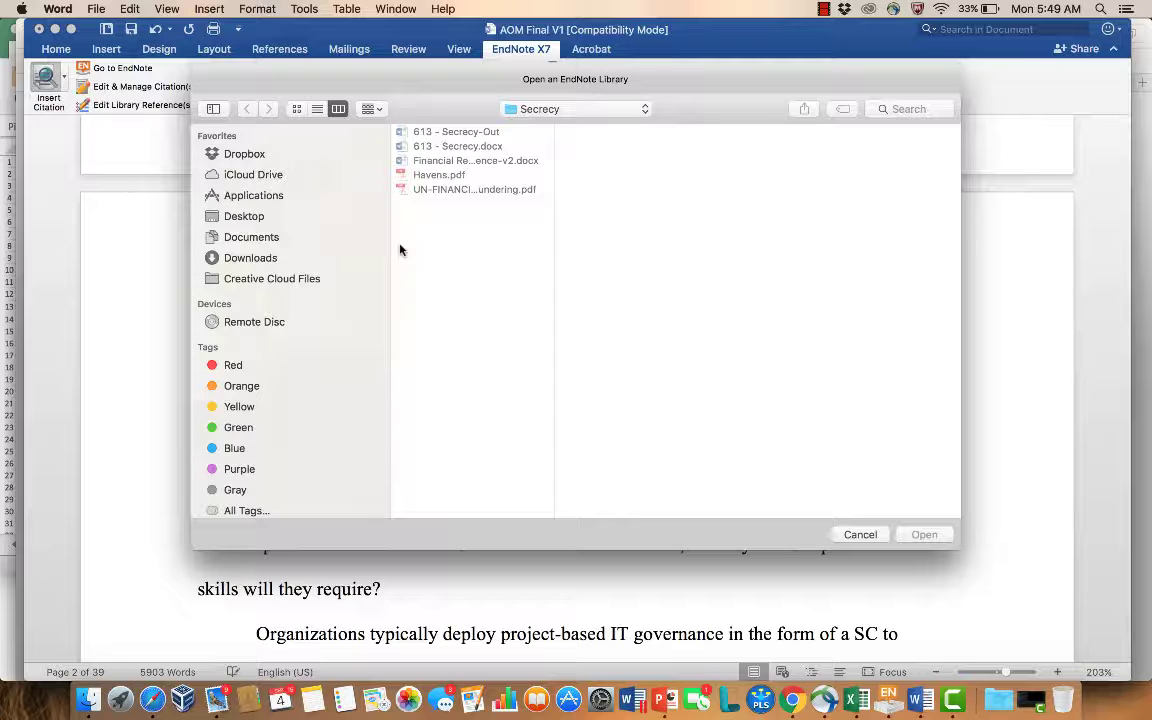
{"action": "left_click", "coordinate": [860, 534]}
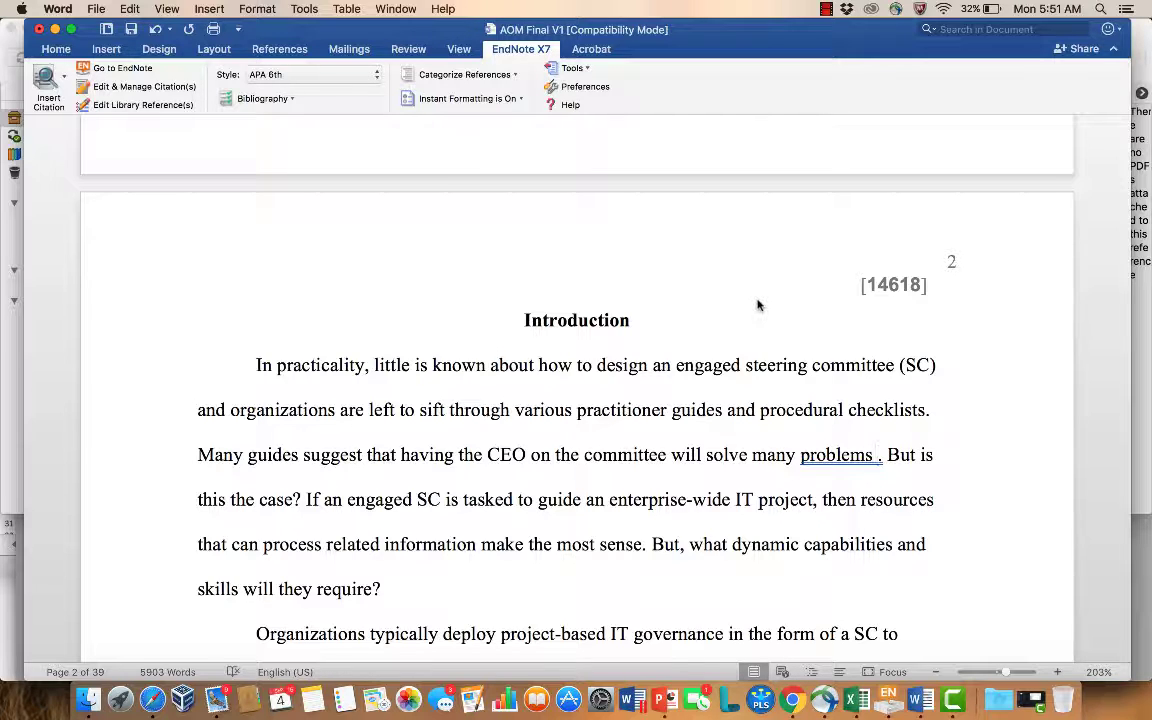
Step: Bring up the My EndNote Library window and return to the manuscript in Word
{"action": "right_click", "coordinate": [889, 702]}
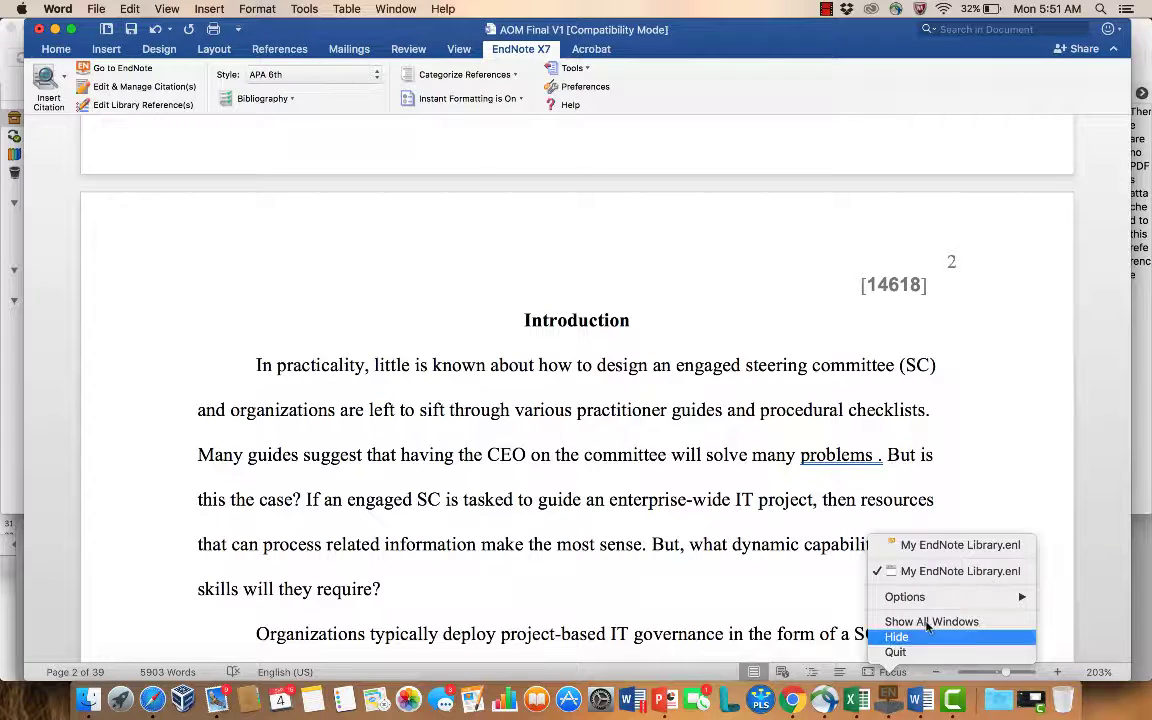
{"action": "left_click", "coordinate": [940, 571]}
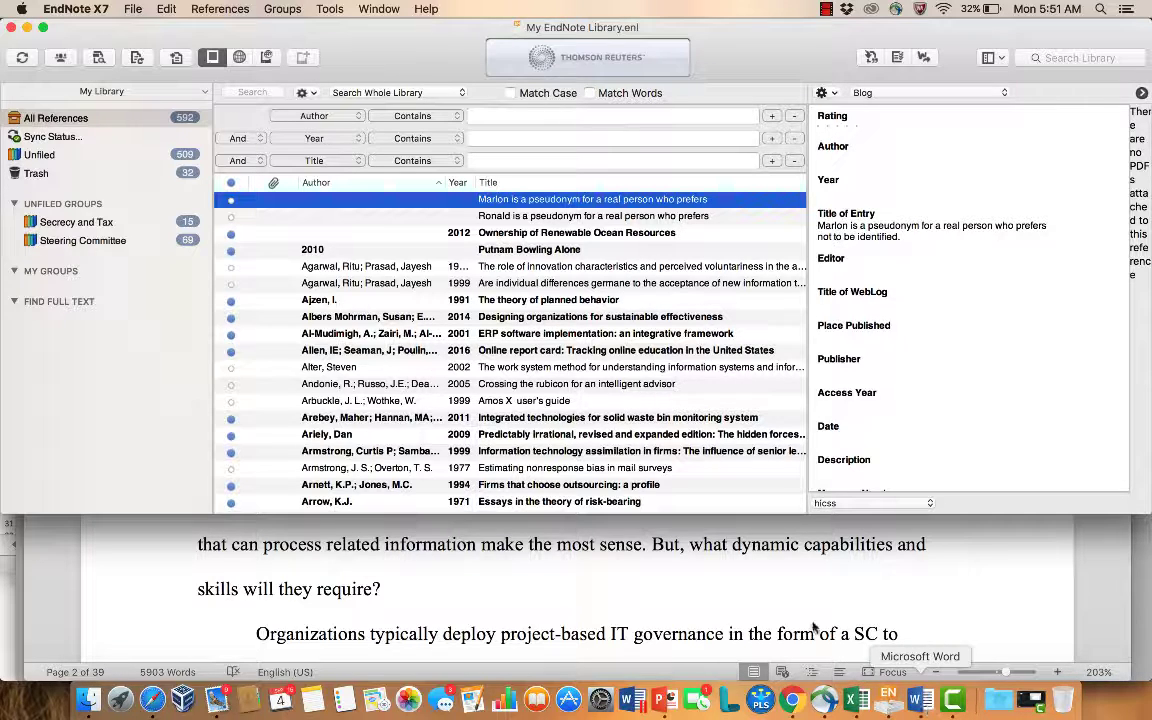
{"action": "left_click", "coordinate": [672, 541]}
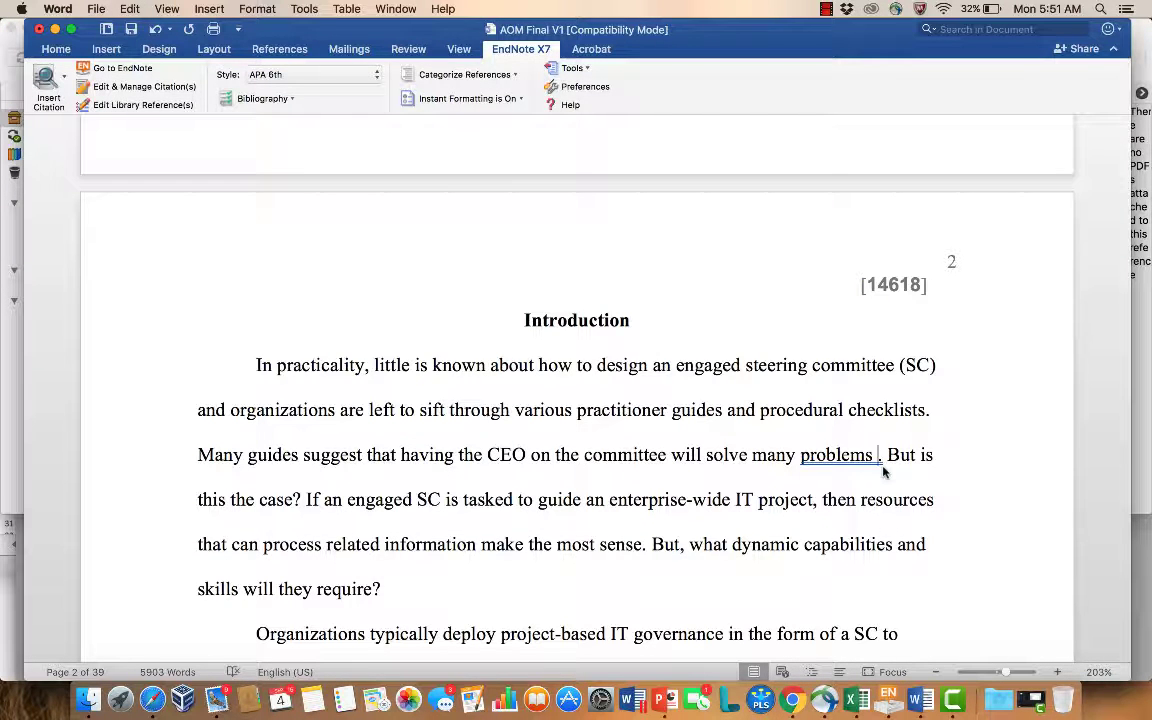
Step: Find library references matching "steering" and insert the 1987 article on MIS steering committees and firm size as a citation after "problems"
{"action": "left_click", "coordinate": [47, 80]}
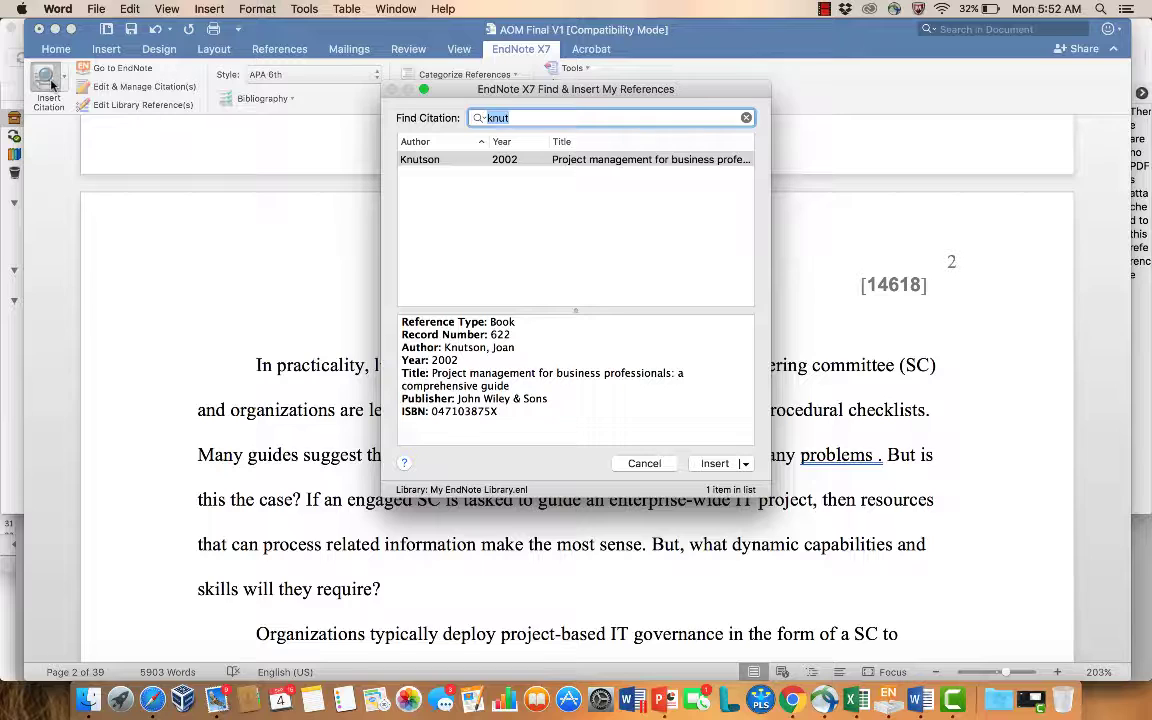
{"action": "key", "text": "BackSpace"}
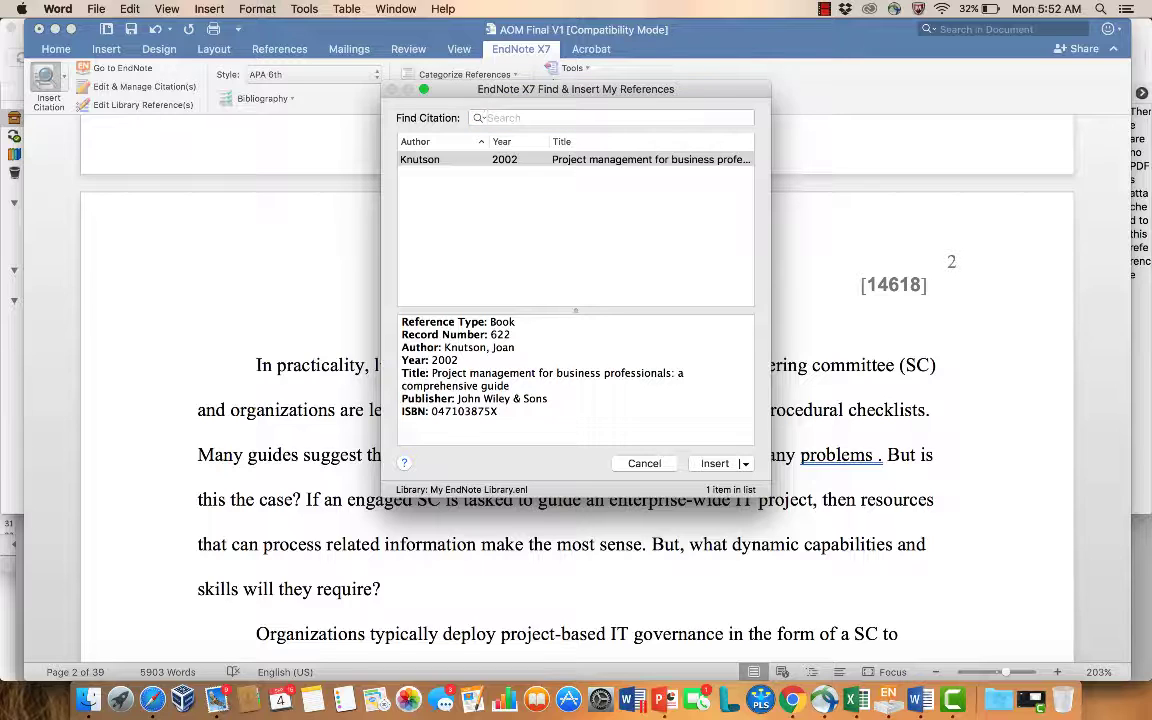
{"action": "type", "text": "ka"}
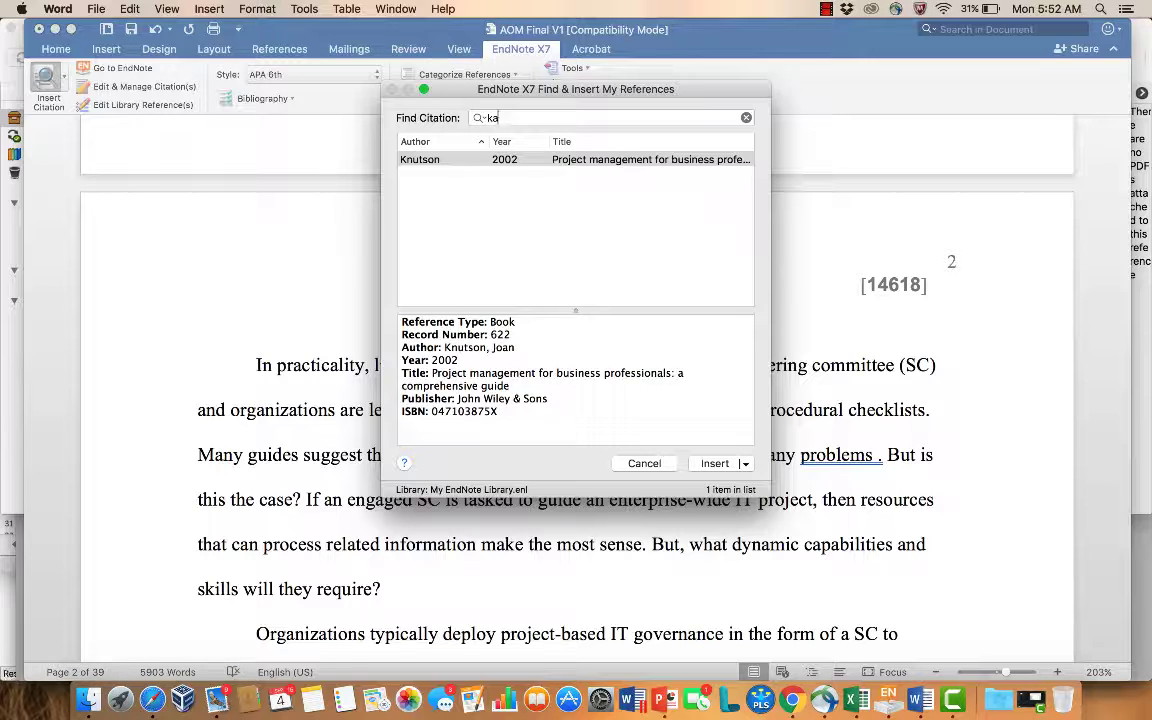
{"action": "key", "text": "BackSpace"}
{"action": "key", "text": "BackSpace"}
{"action": "type", "text": "ste"}
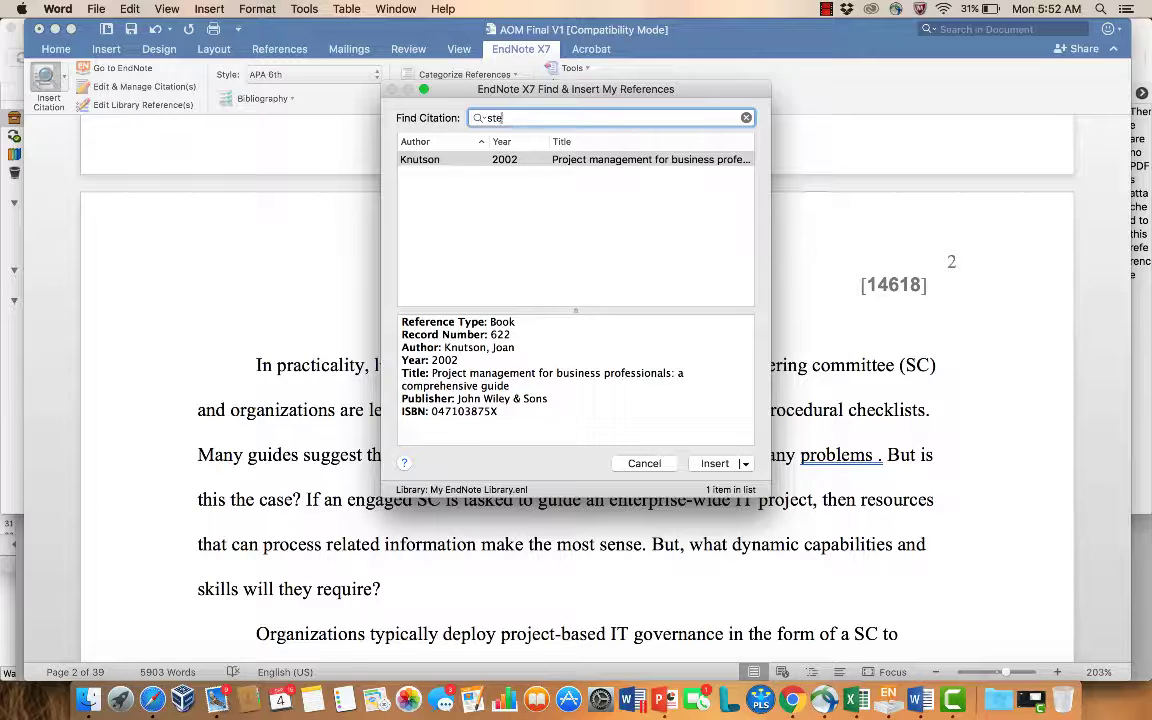
{"action": "type", "text": "ering"}
{"action": "key", "text": "Return"}
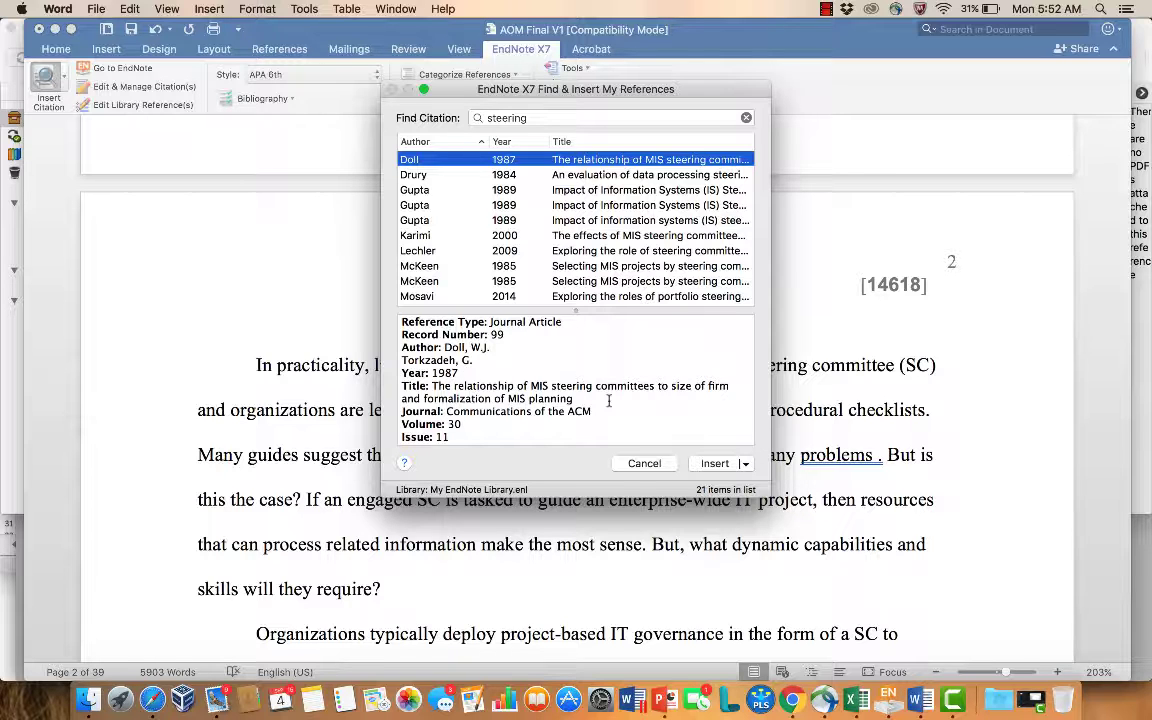
{"action": "left_click", "coordinate": [715, 463]}
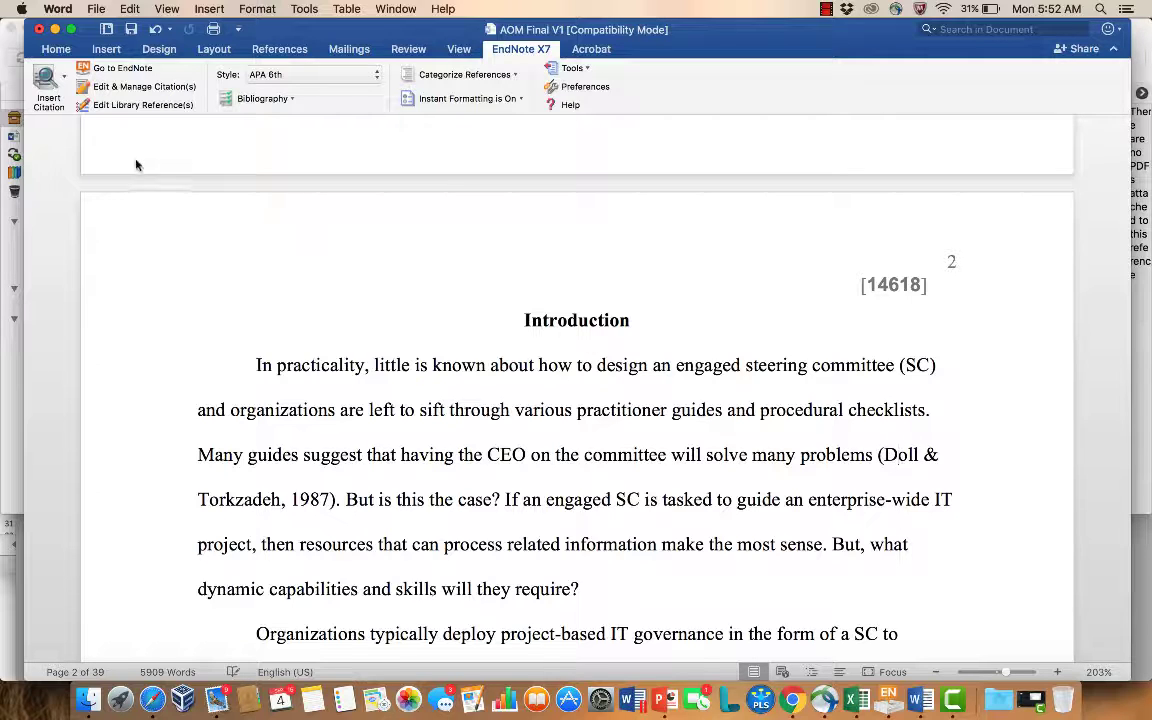
Step: Add the 2009 article "Exploring the role of steering committees in realizing value from project management" to the citation after "problems"
{"action": "left_click", "coordinate": [48, 82]}
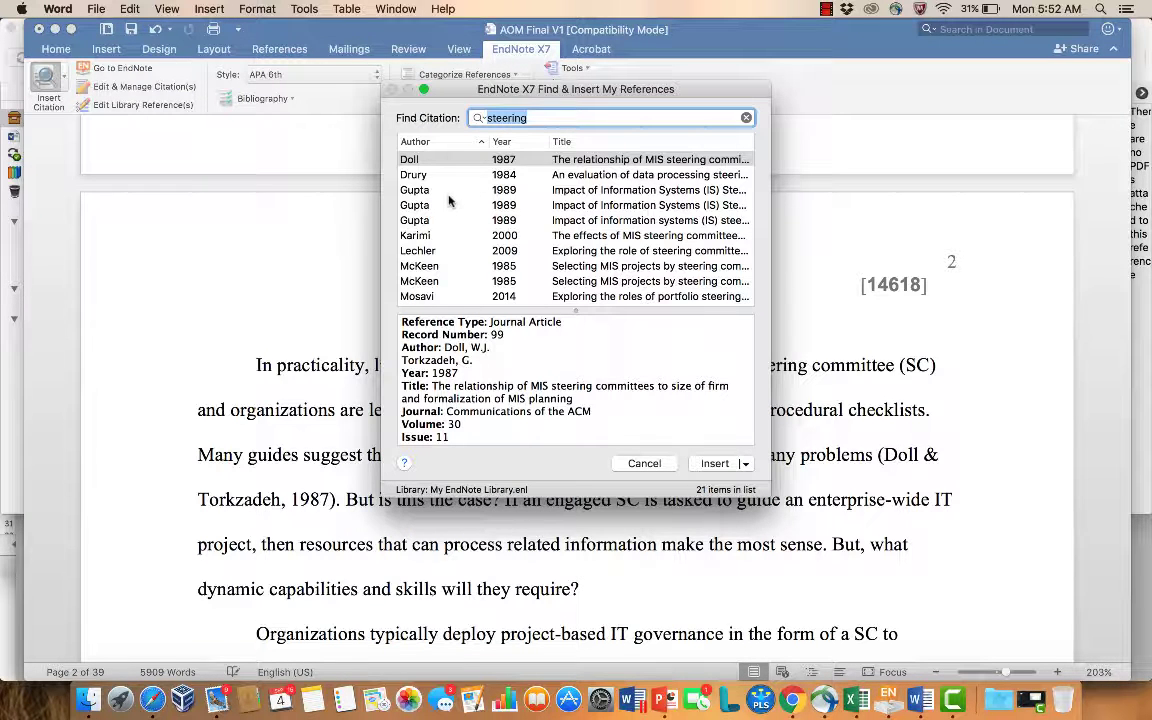
{"action": "left_click", "coordinate": [463, 251]}
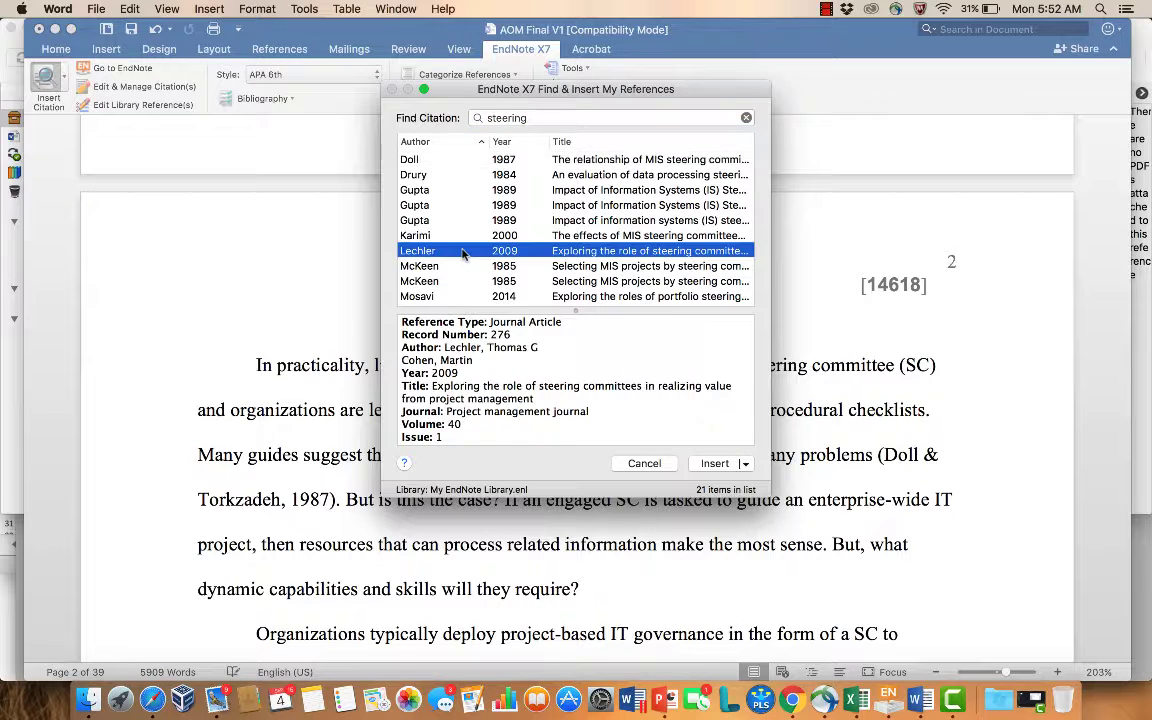
{"action": "left_click", "coordinate": [715, 464]}
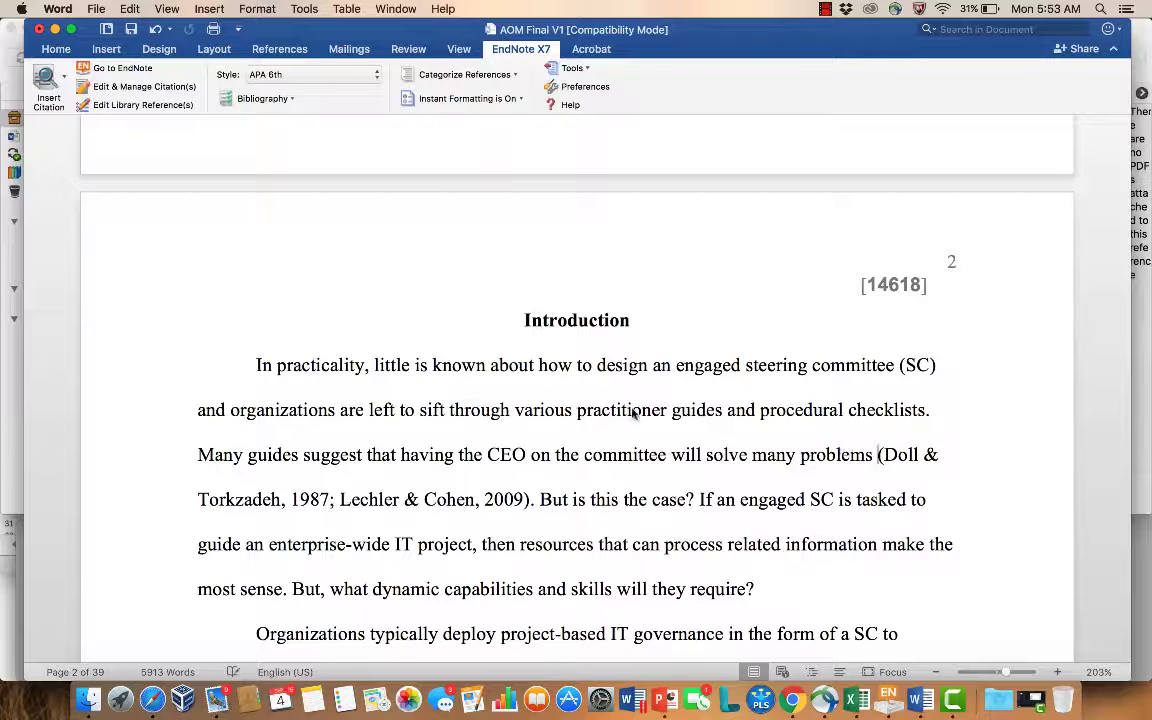
Step: Set the manuscript's EndNote citation style to J Management Info Systems
{"action": "left_click", "coordinate": [378, 76]}
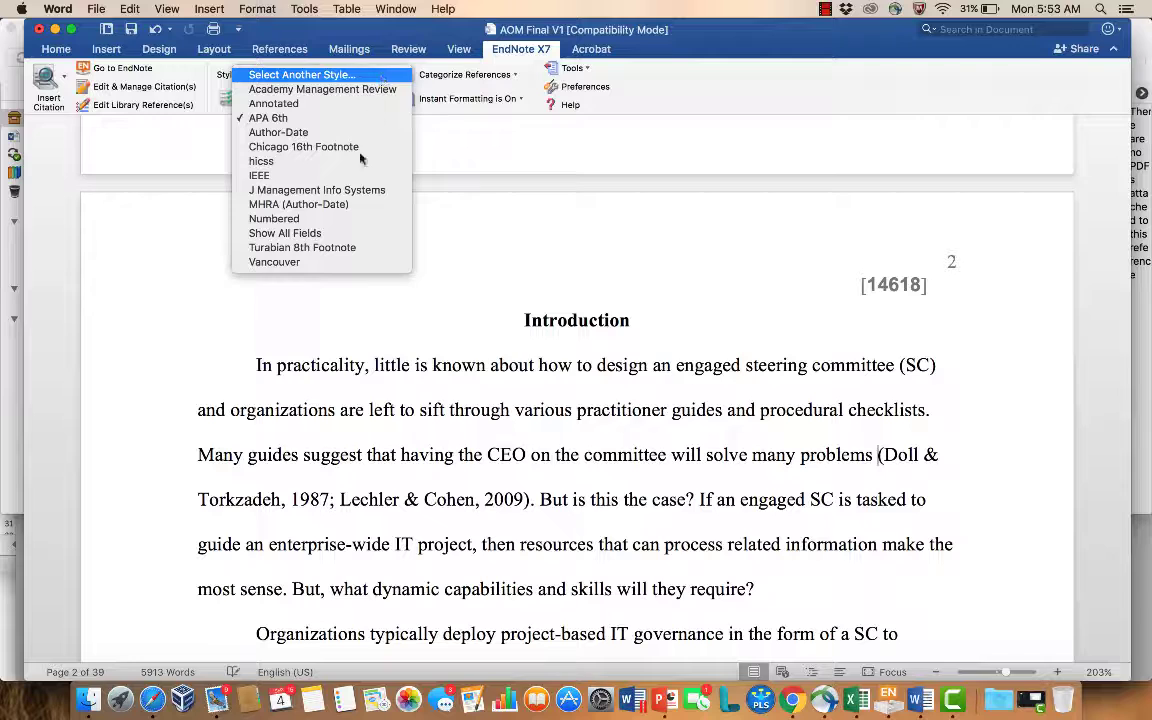
{"action": "left_click", "coordinate": [350, 189]}
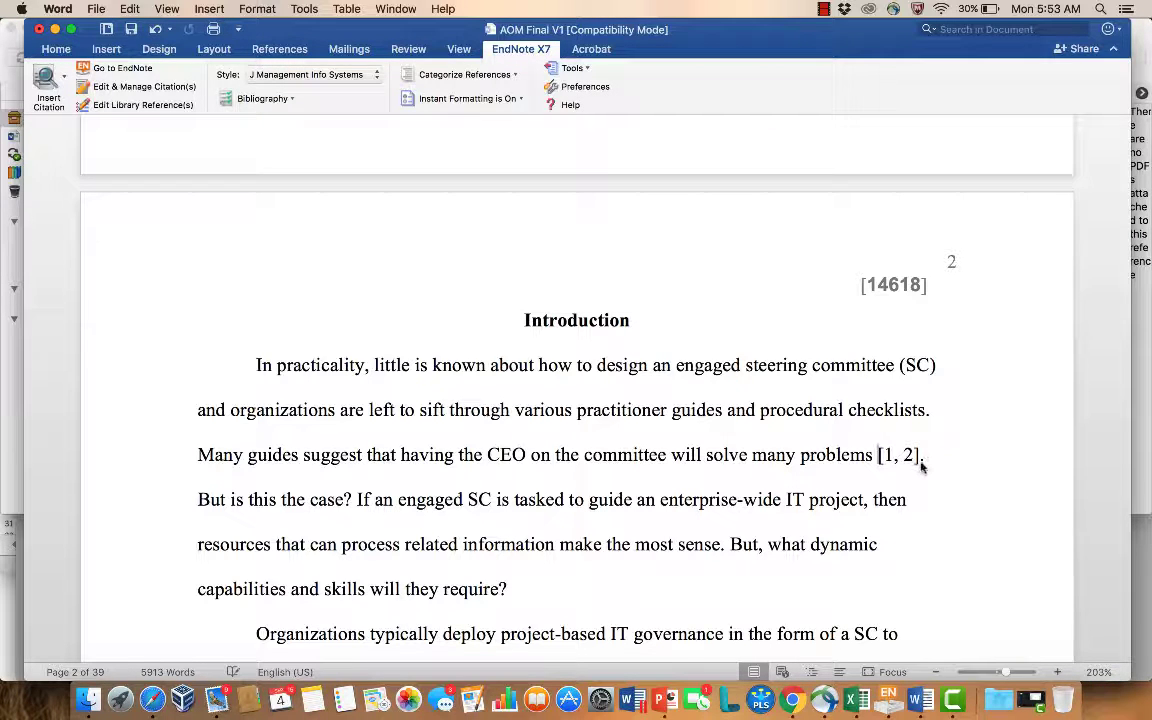
{"action": "left_click", "coordinate": [378, 74]}
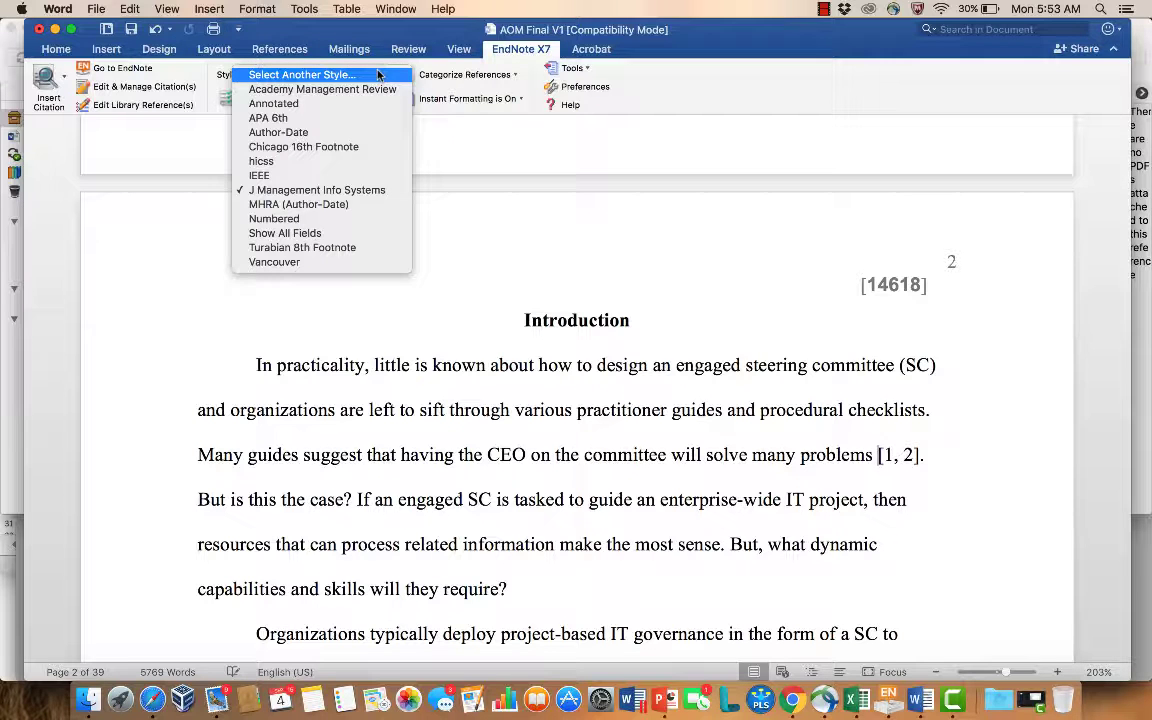
{"action": "left_click", "coordinate": [371, 80]}
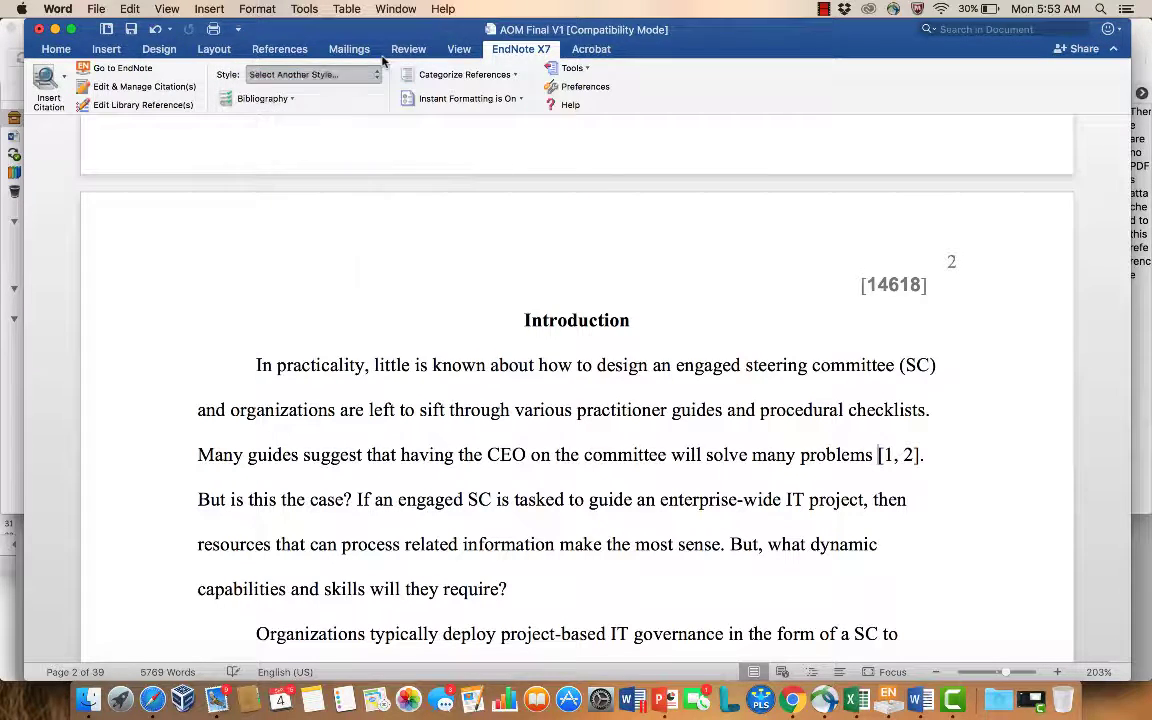
{"action": "left_click", "coordinate": [636, 437]}
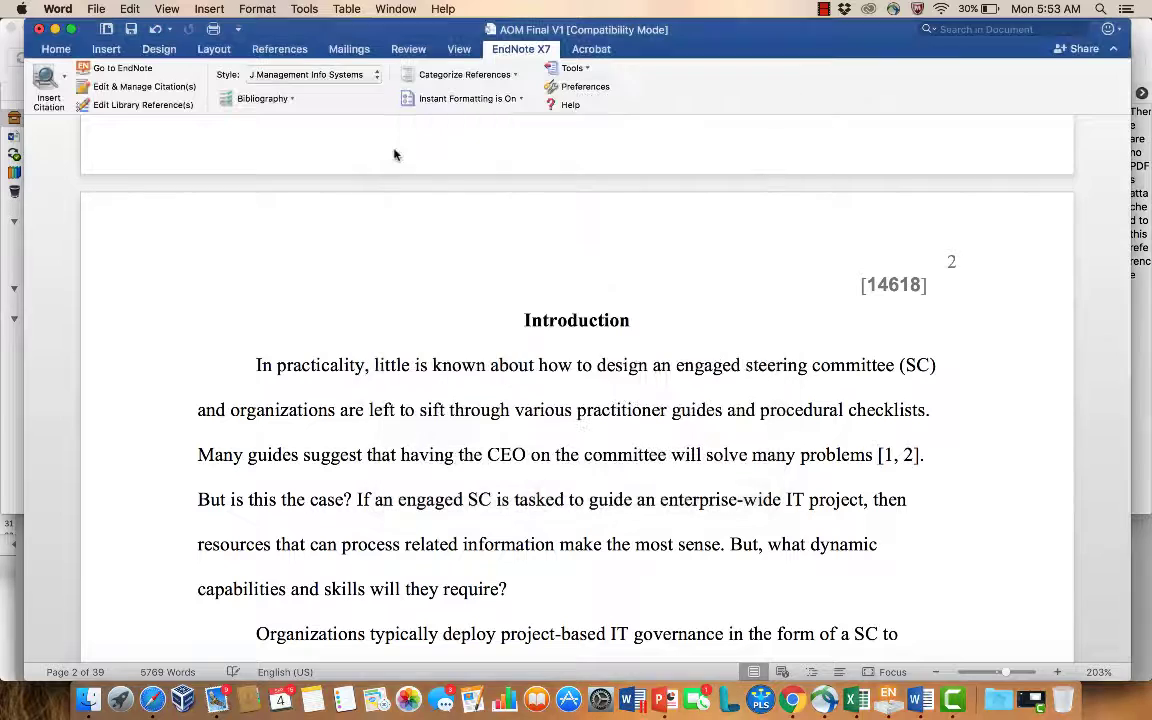
Step: Set the EndNote citation style to Academy Management Review and look through the manuscript's in-text citations
{"action": "left_click", "coordinate": [378, 82]}
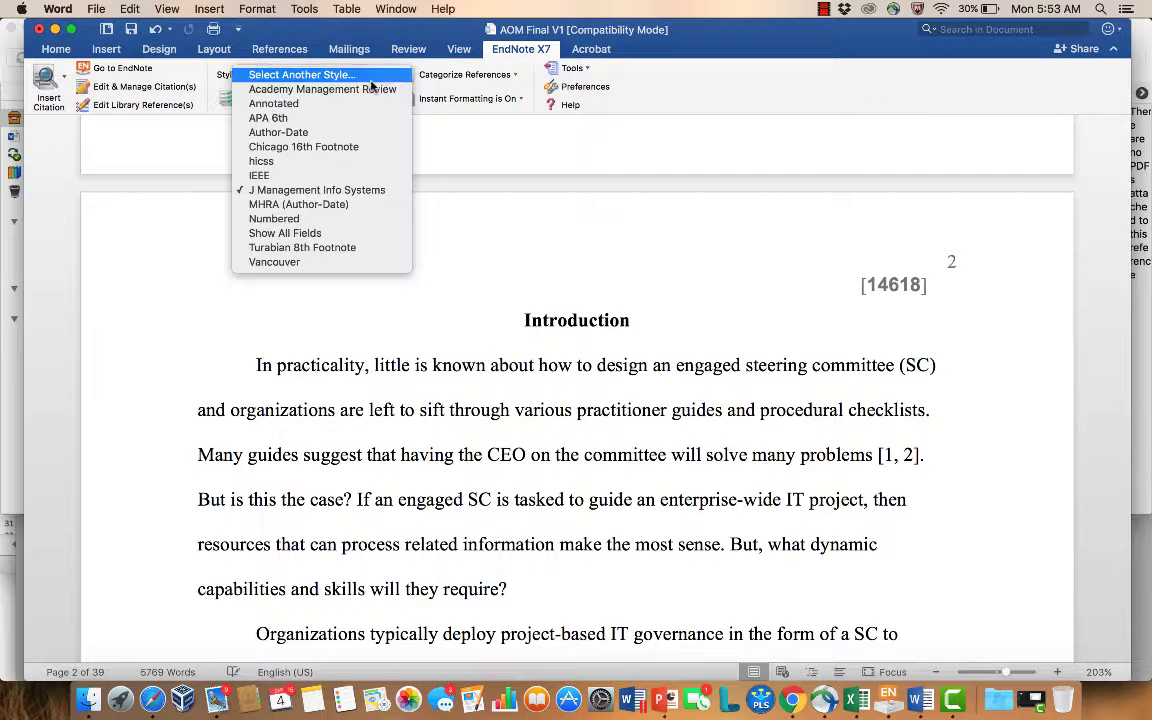
{"action": "left_click", "coordinate": [362, 87]}
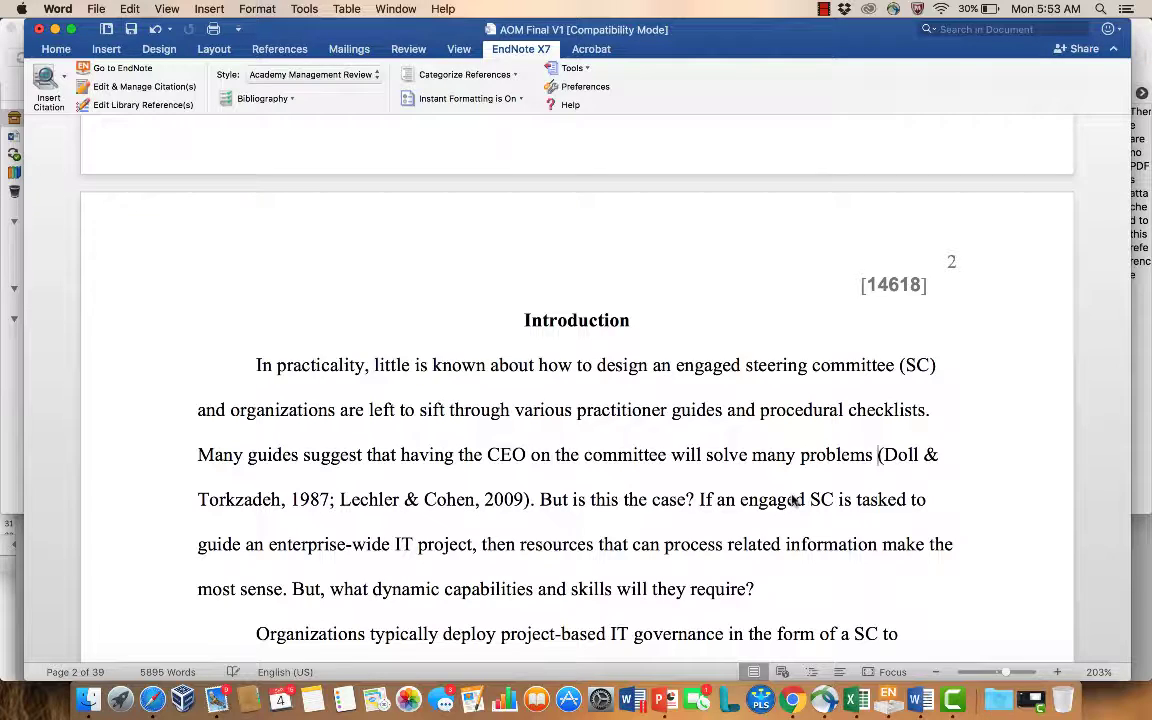
{"action": "scroll", "coordinate": [793, 500], "scroll_direction": "down", "scroll_amount": 3}
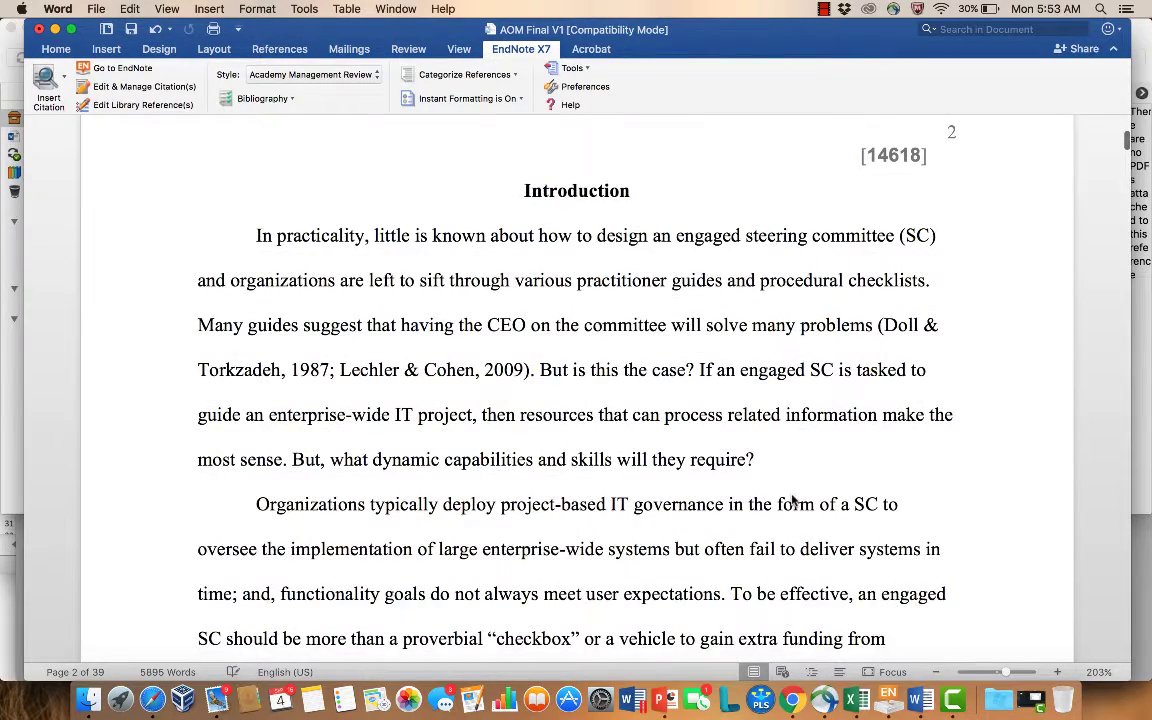
{"action": "scroll", "coordinate": [793, 500], "scroll_direction": "down", "scroll_amount": 10}
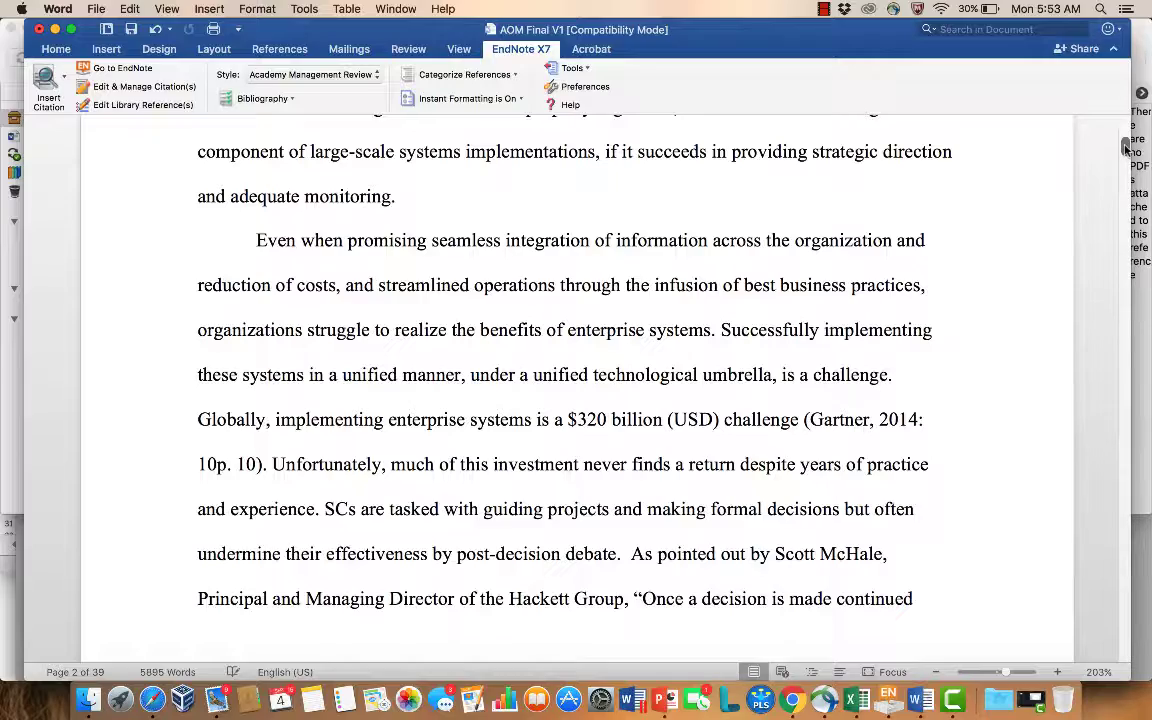
{"action": "left_click_drag", "start_coordinate": [1125, 147], "coordinate": [1149, 365]}
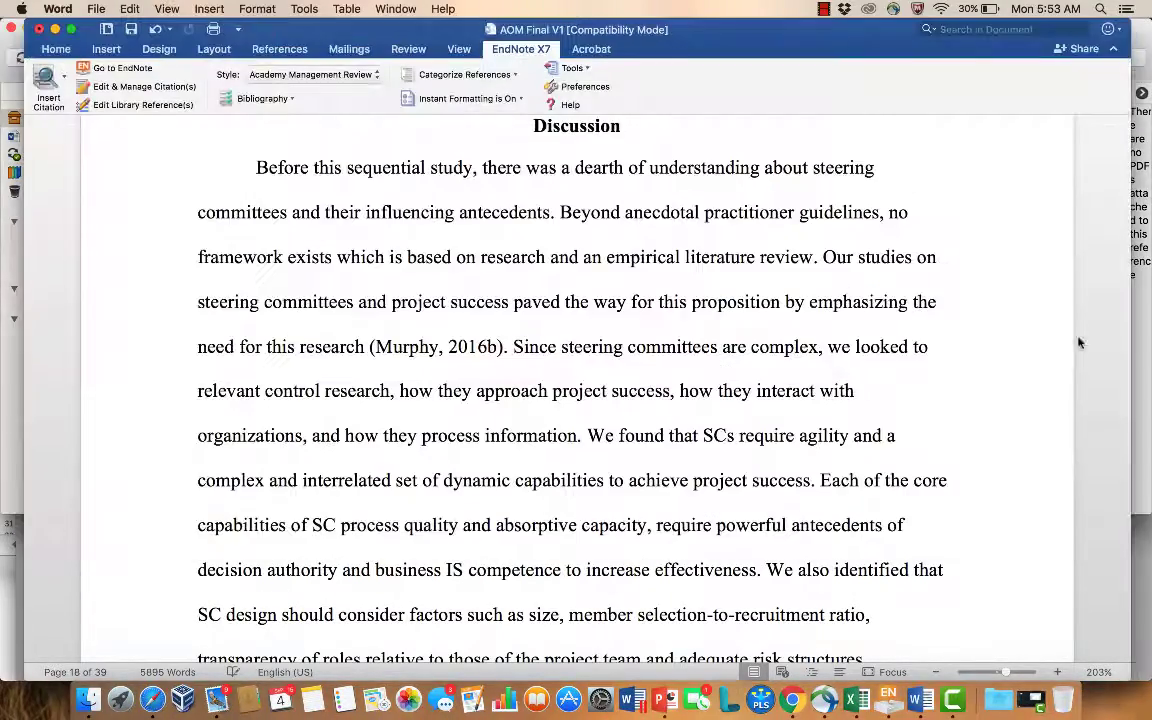
{"action": "scroll", "coordinate": [1000, 335], "scroll_direction": "down", "scroll_amount": 3}
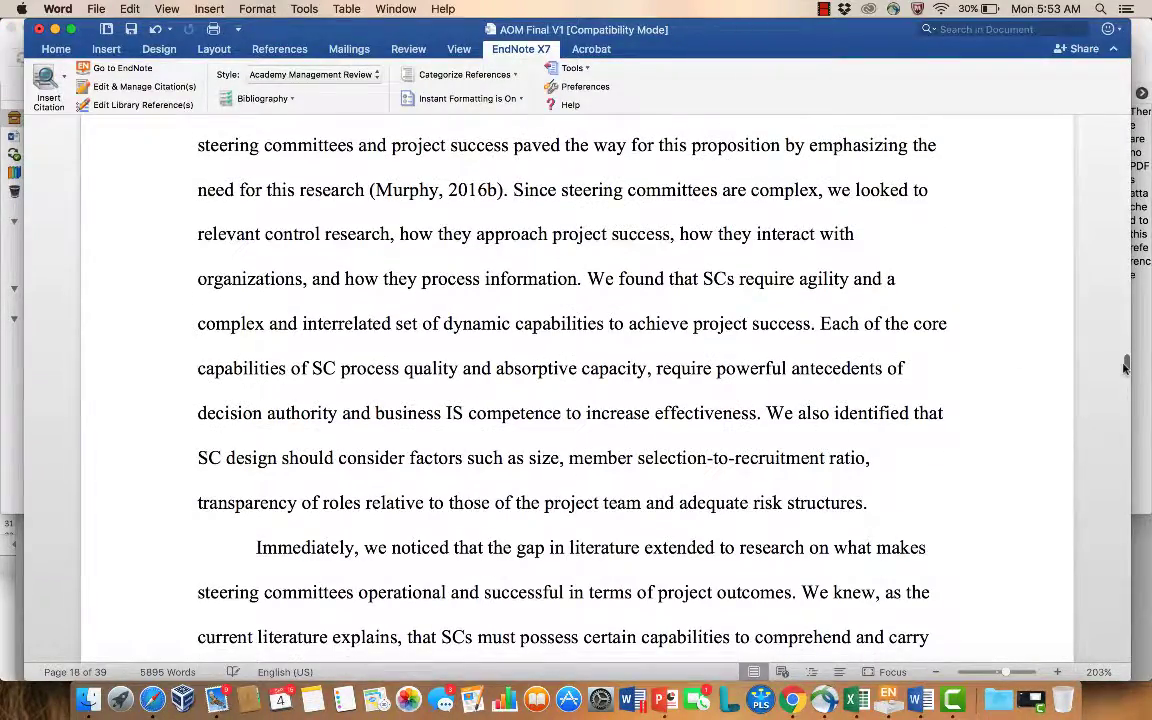
{"action": "left_click_drag", "start_coordinate": [1127, 411], "coordinate": [985, 95]}
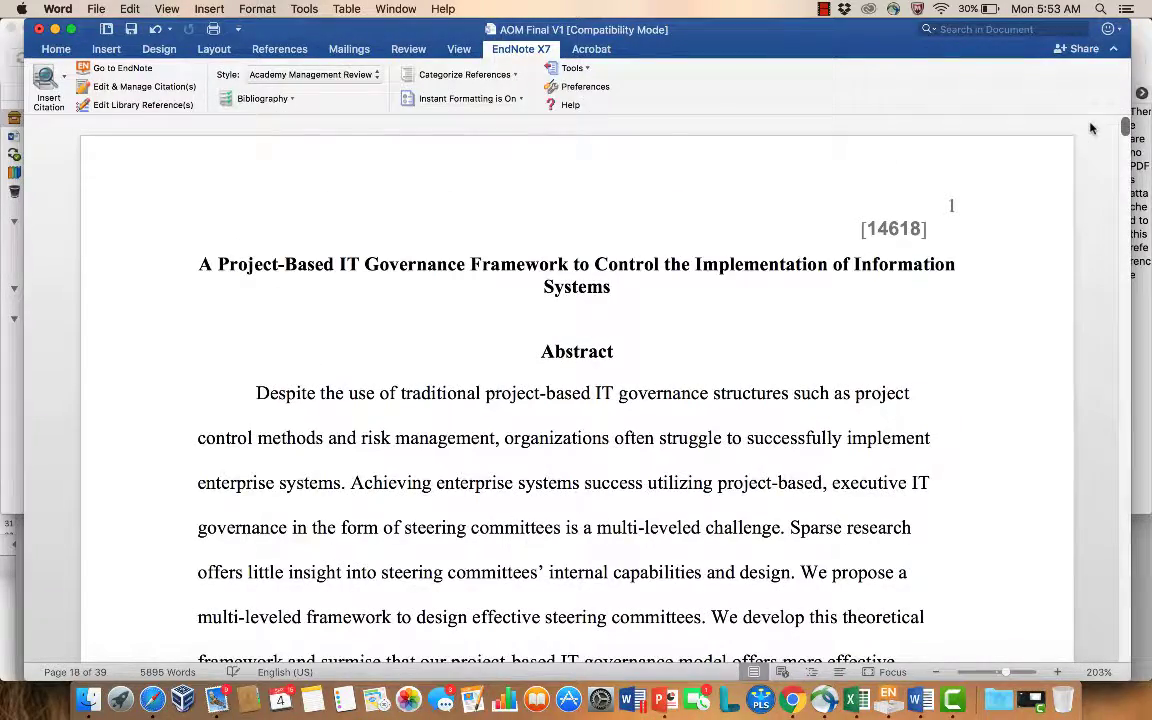
Step: Switch the citation style back to J Management Info Systems and examine the reference list and numbered in-text citations
{"action": "left_click", "coordinate": [379, 76]}
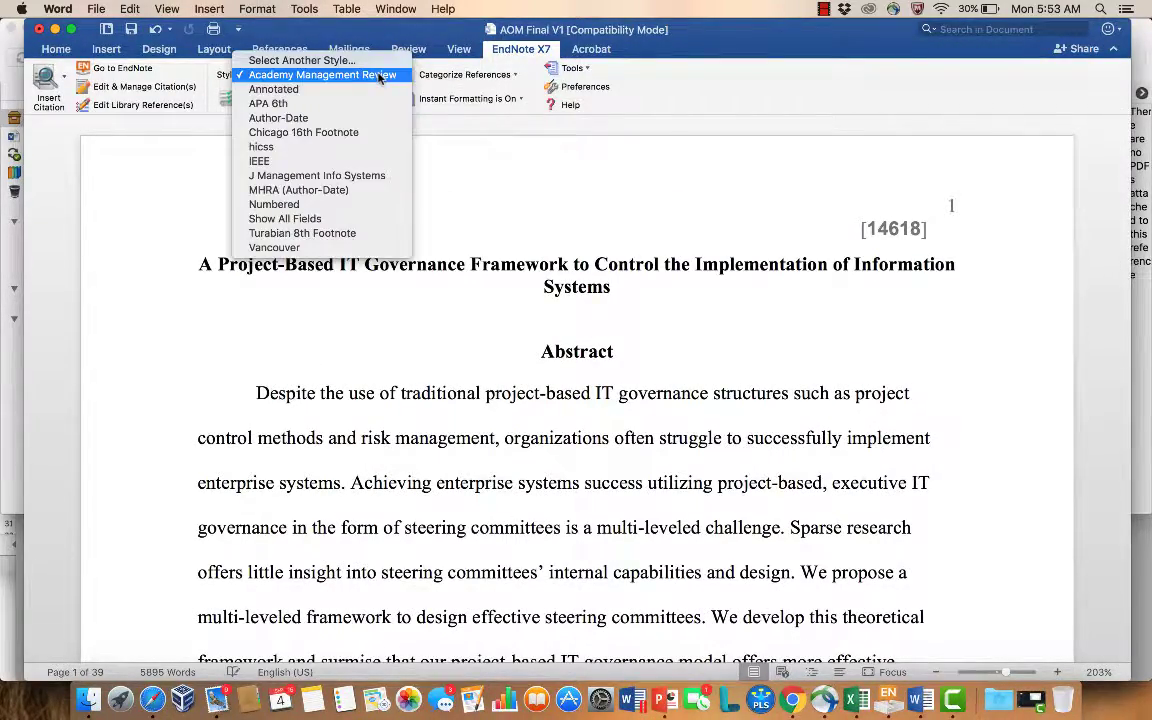
{"action": "left_click", "coordinate": [364, 176]}
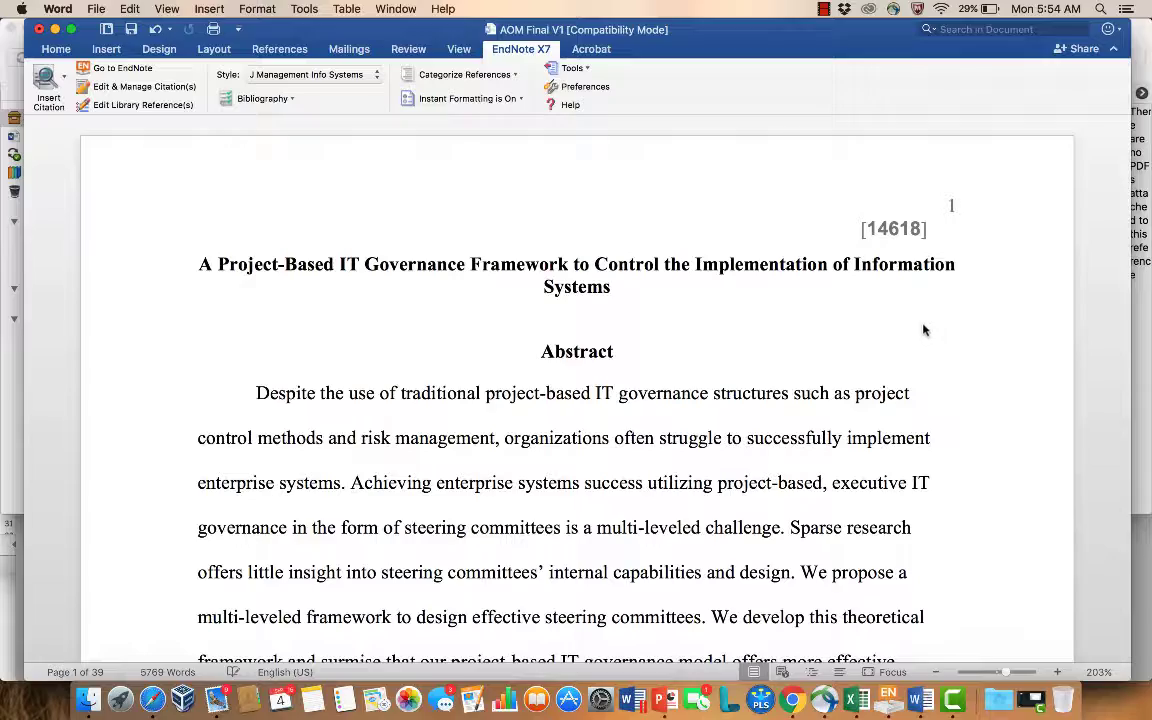
{"action": "scroll", "coordinate": [922, 328], "scroll_direction": "down", "scroll_amount": 3}
{"action": "scroll", "coordinate": [1000, 140], "scroll_direction": "down", "scroll_amount": 1}
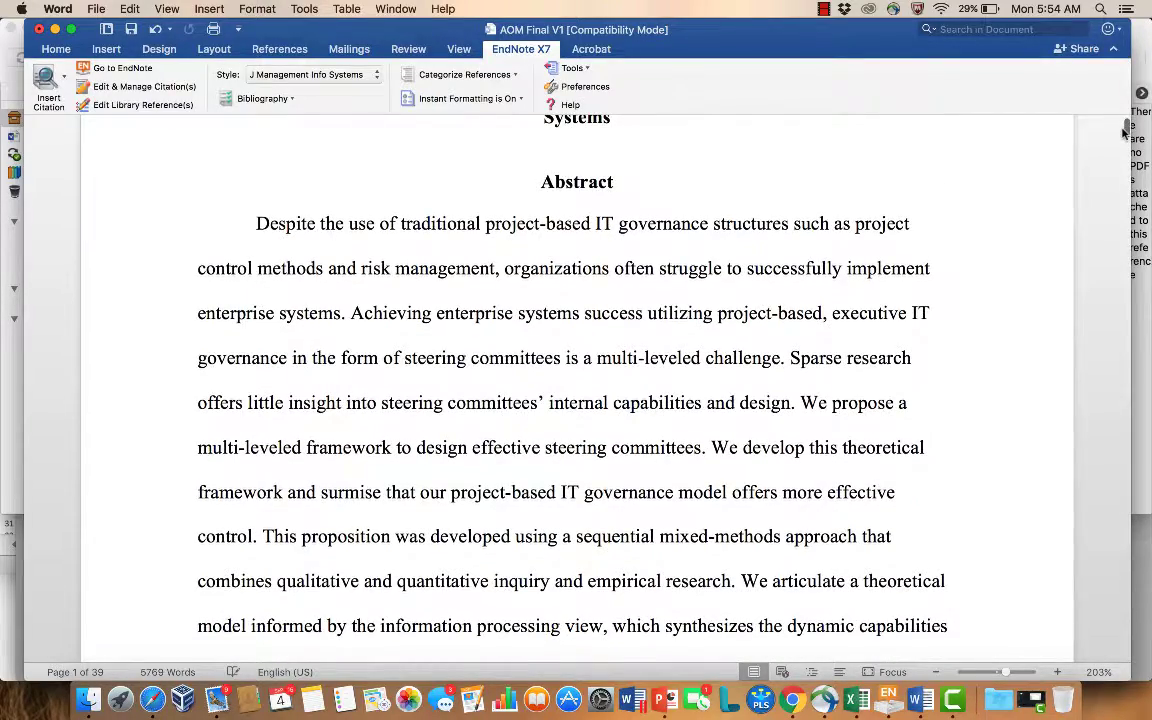
{"action": "left_click_drag", "start_coordinate": [1126, 134], "coordinate": [1144, 413]}
{"action": "scroll", "coordinate": [1143, 346], "scroll_direction": "up", "scroll_amount": 10}
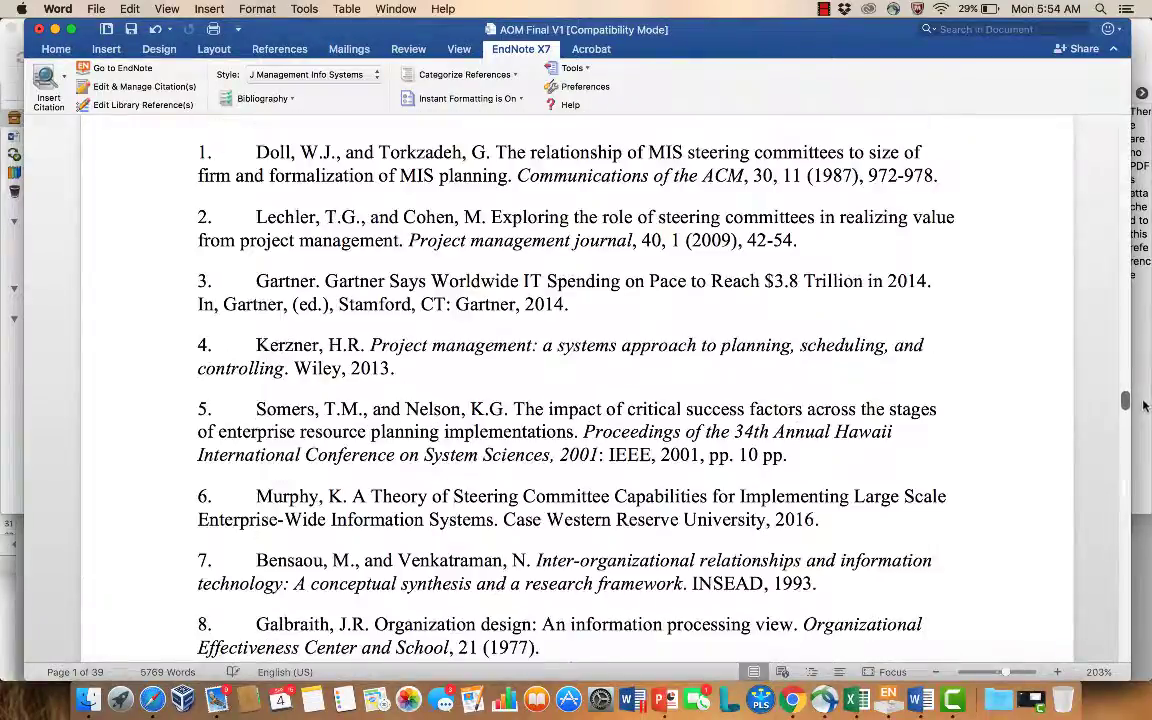
{"action": "scroll", "coordinate": [1143, 346], "scroll_direction": "up", "scroll_amount": 20}
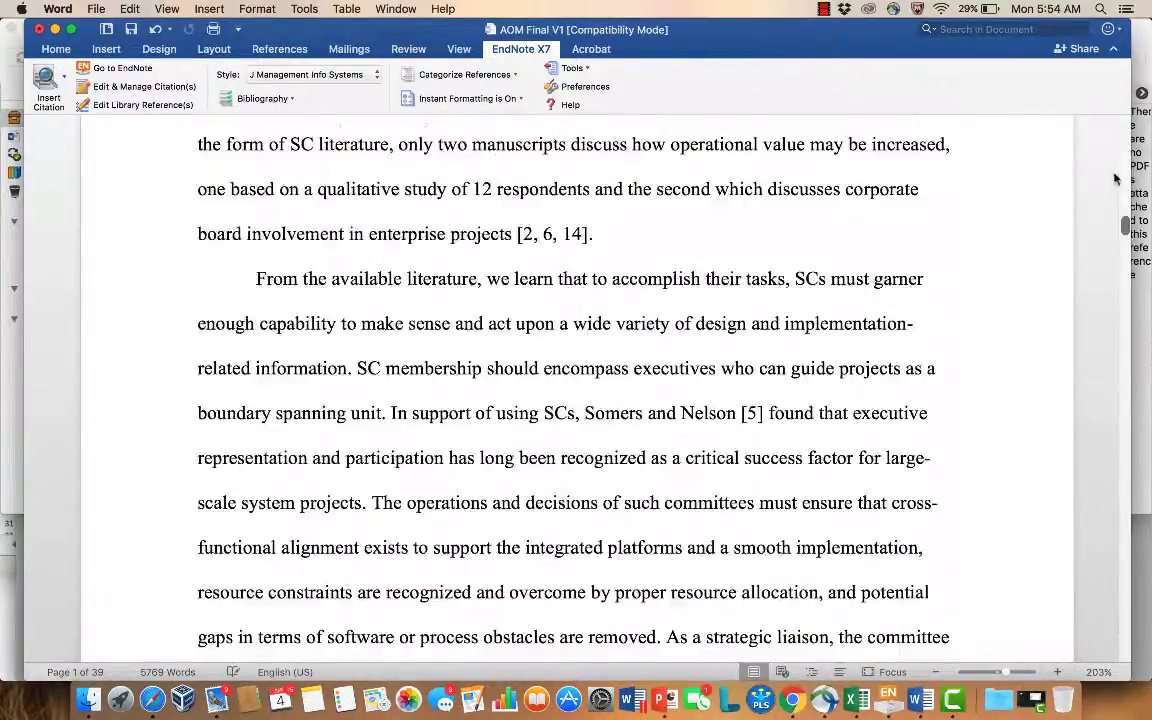
{"action": "scroll", "coordinate": [1108, 146], "scroll_direction": "up", "scroll_amount": 20}
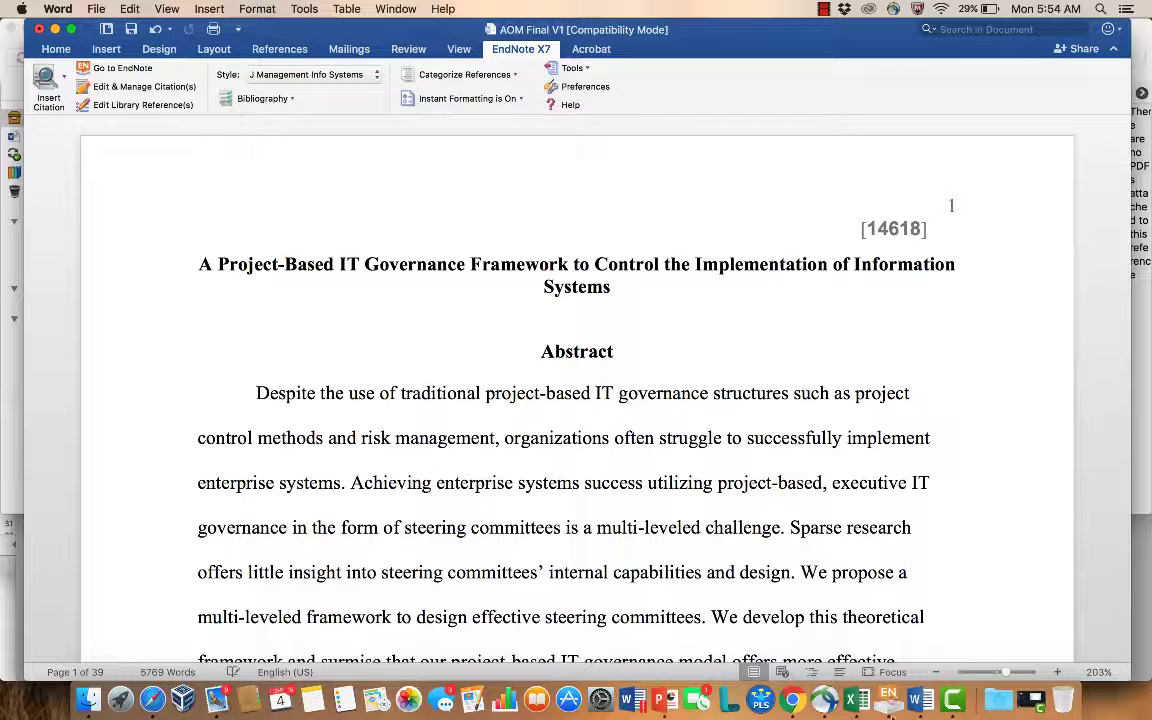
Step: Switch to Google Scholar in Chrome, search for "steering committee performance" and look through the first page of results
{"action": "left_click", "coordinate": [955, 705]}
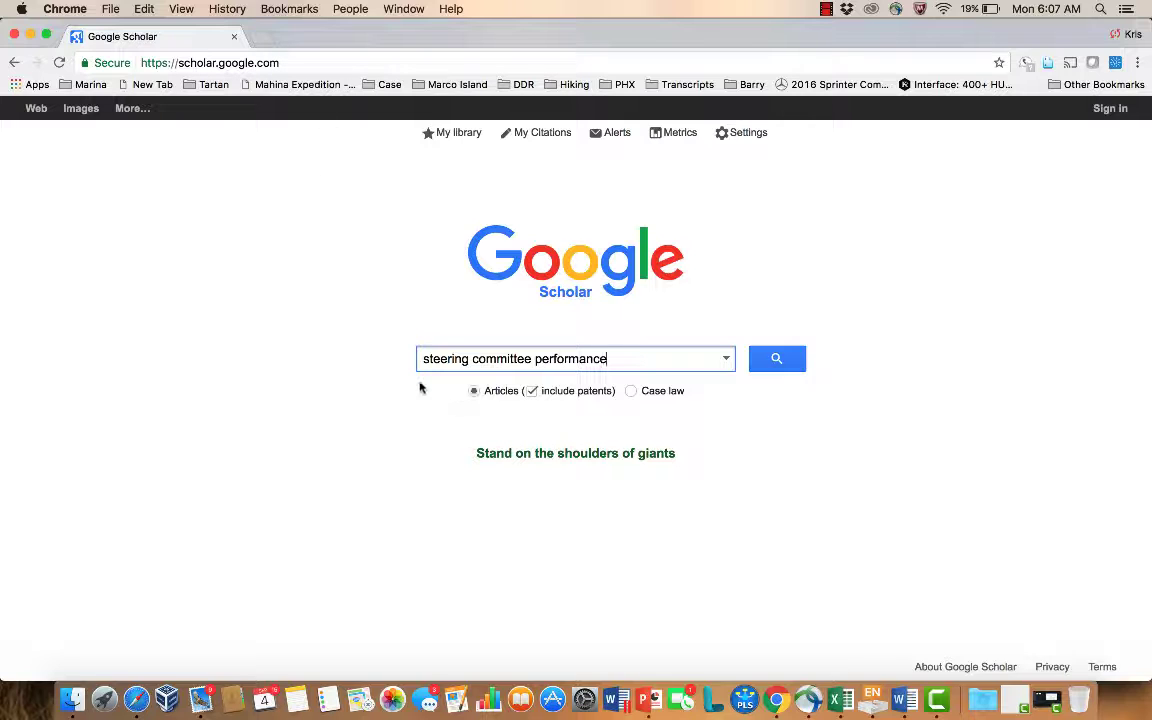
{"action": "left_click", "coordinate": [470, 358]}
{"action": "left_click", "coordinate": [772, 359]}
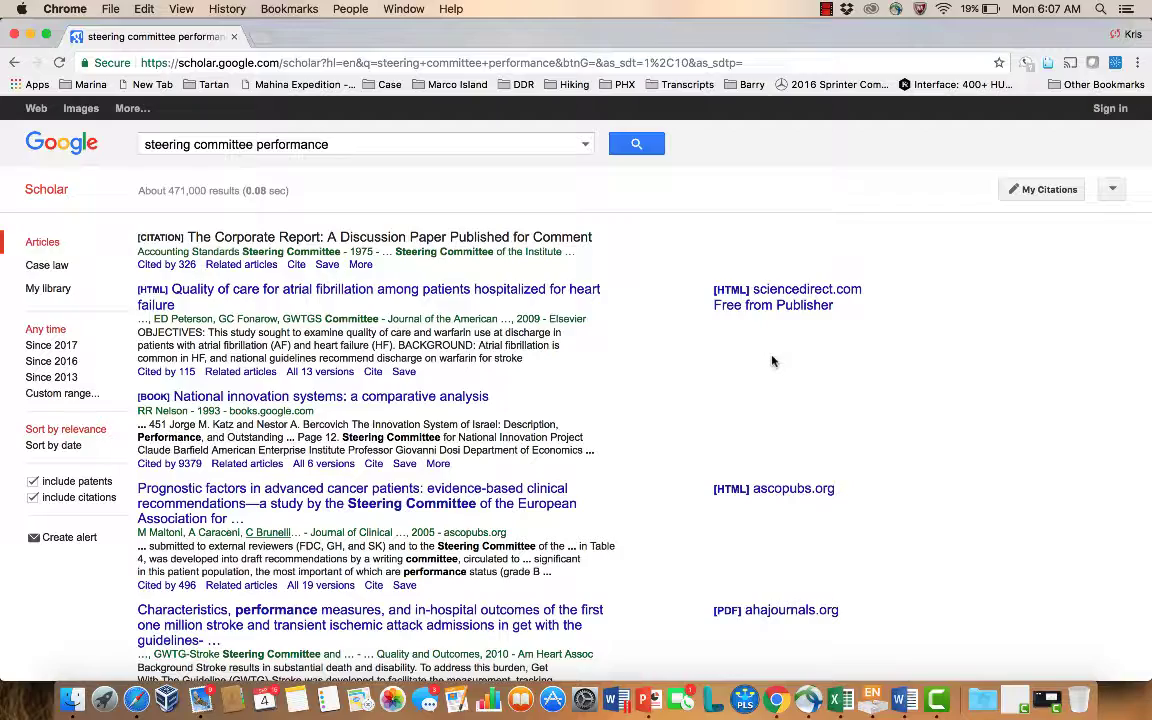
{"action": "scroll", "coordinate": [772, 361], "scroll_direction": "down", "scroll_amount": 10}
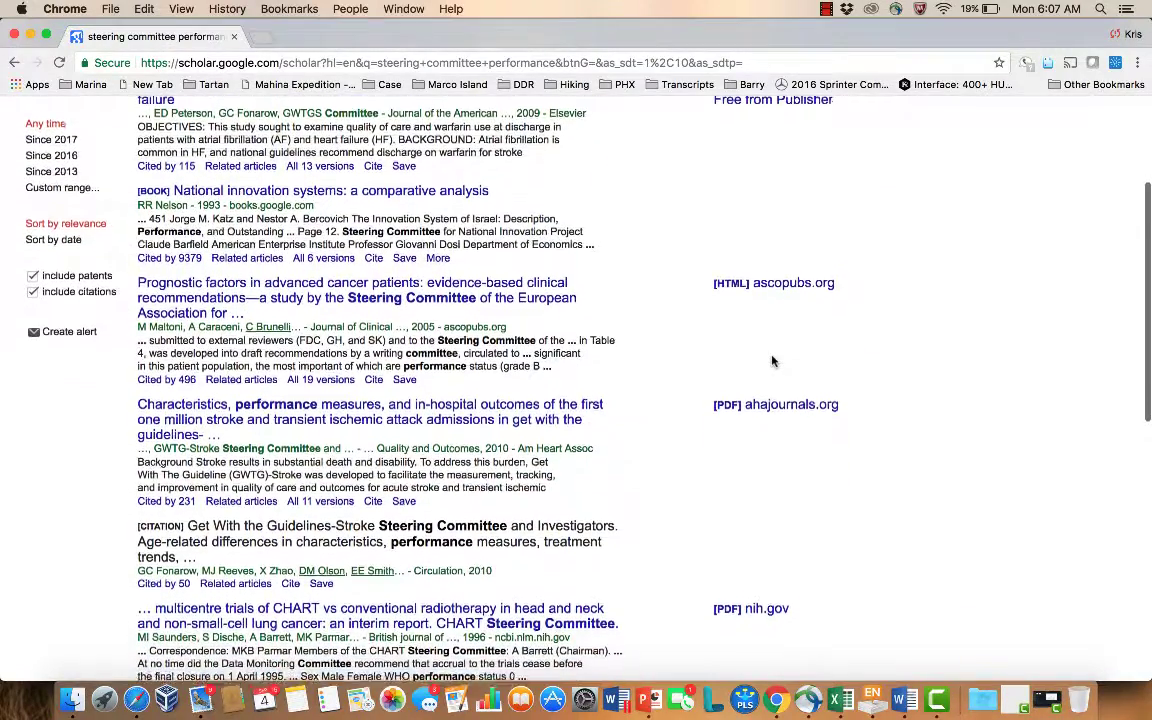
{"action": "scroll", "coordinate": [772, 361], "scroll_direction": "down", "scroll_amount": 10}
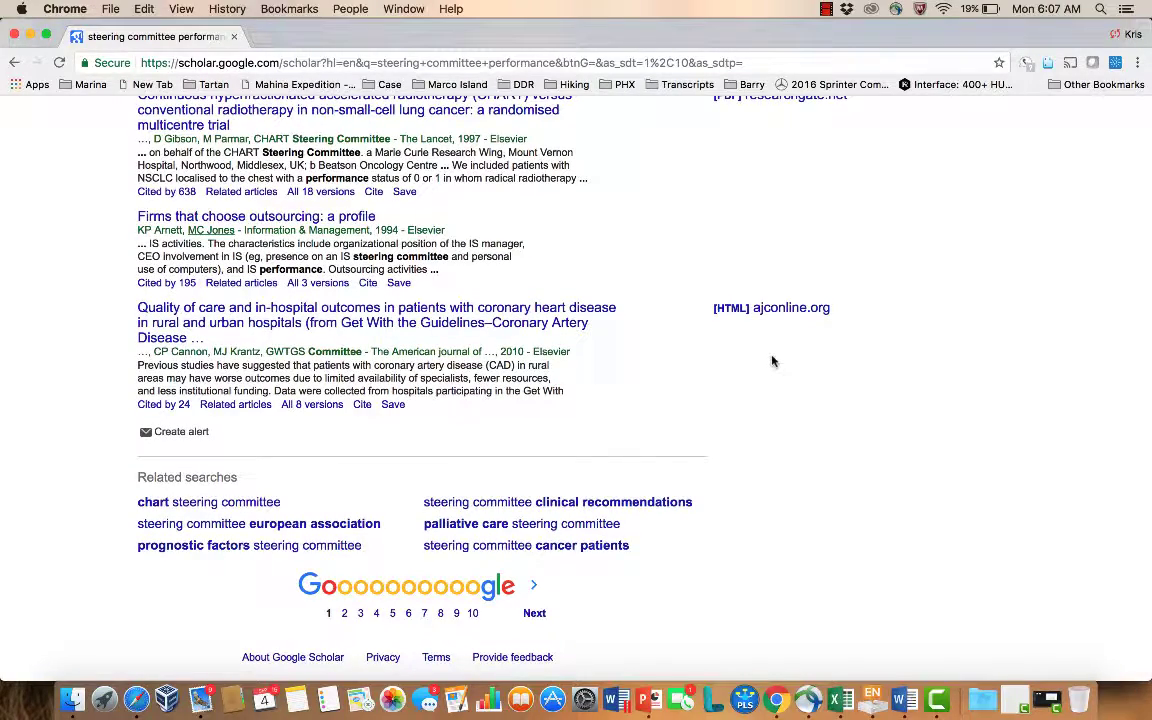
{"action": "scroll", "coordinate": [694, 373], "scroll_direction": "up", "scroll_amount": 3}
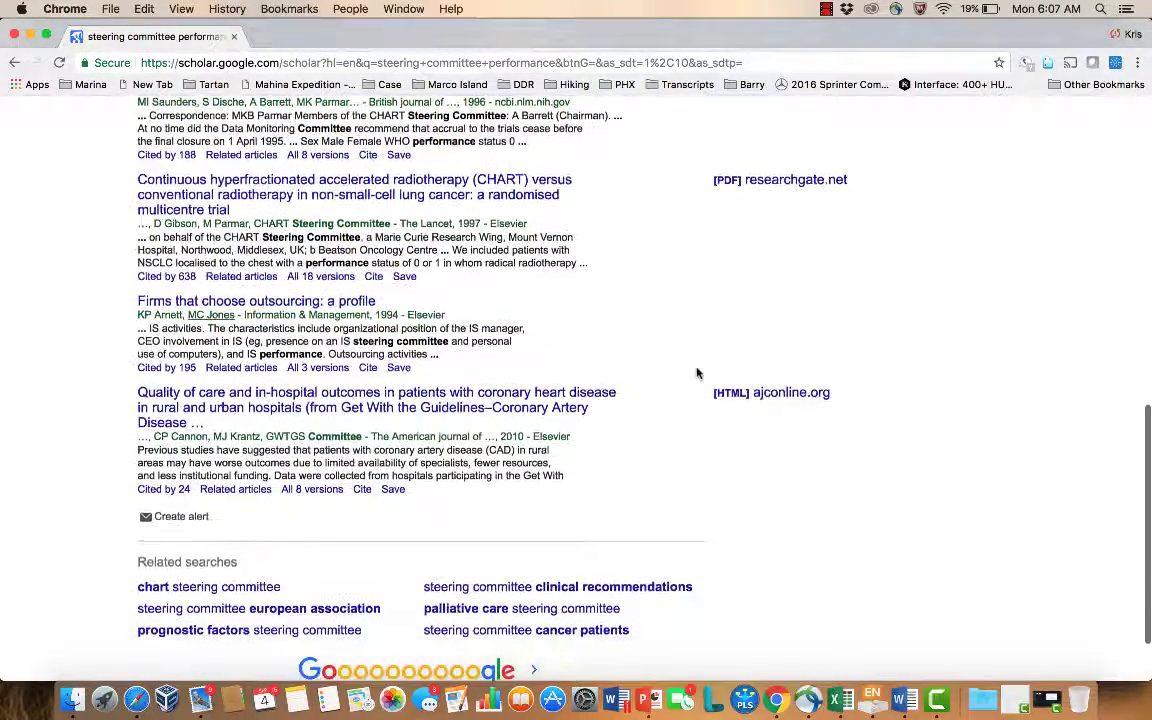
Step: Run the related search "steering committee european association" and look through its results
{"action": "left_click", "coordinate": [311, 613]}
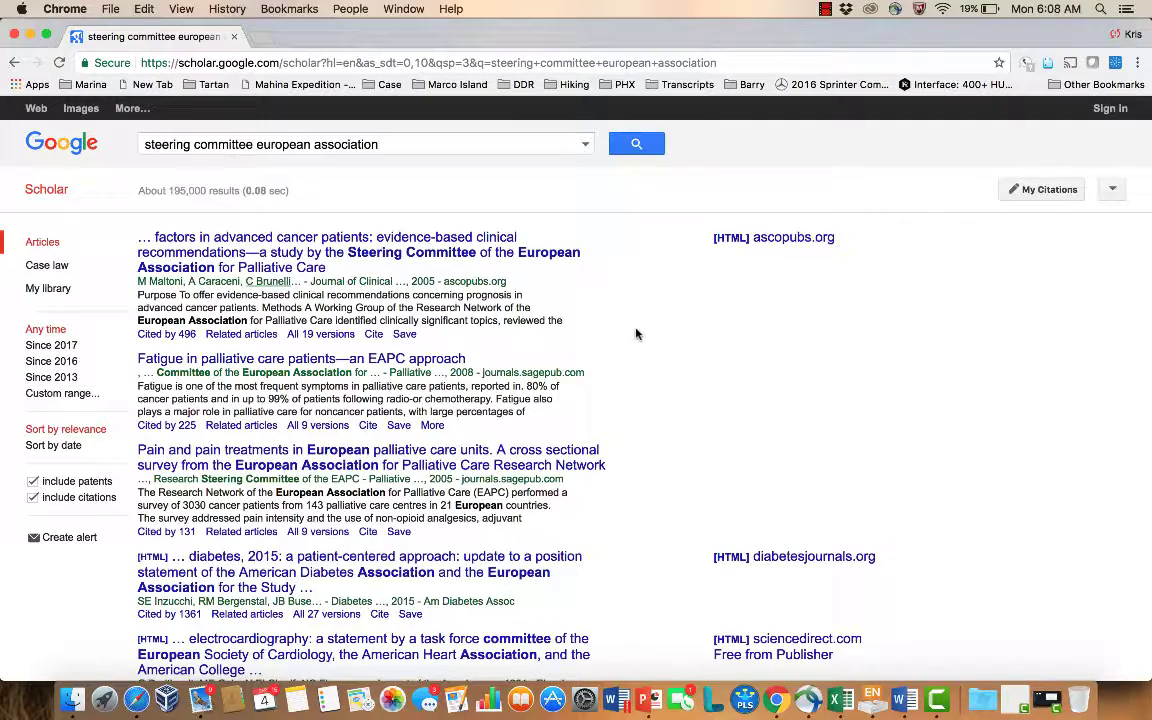
{"action": "scroll", "coordinate": [636, 334], "scroll_direction": "down", "scroll_amount": 5}
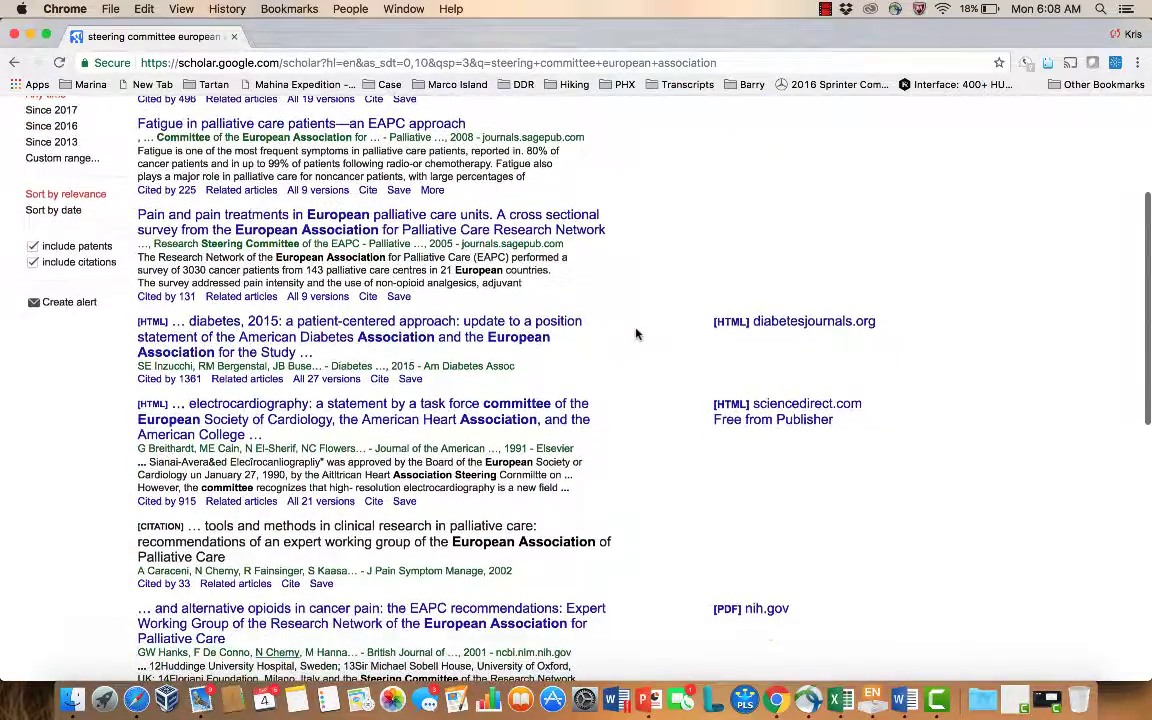
{"action": "scroll", "coordinate": [636, 334], "scroll_direction": "down", "scroll_amount": 5}
{"action": "scroll", "coordinate": [635, 332], "scroll_direction": "up", "scroll_amount": 10}
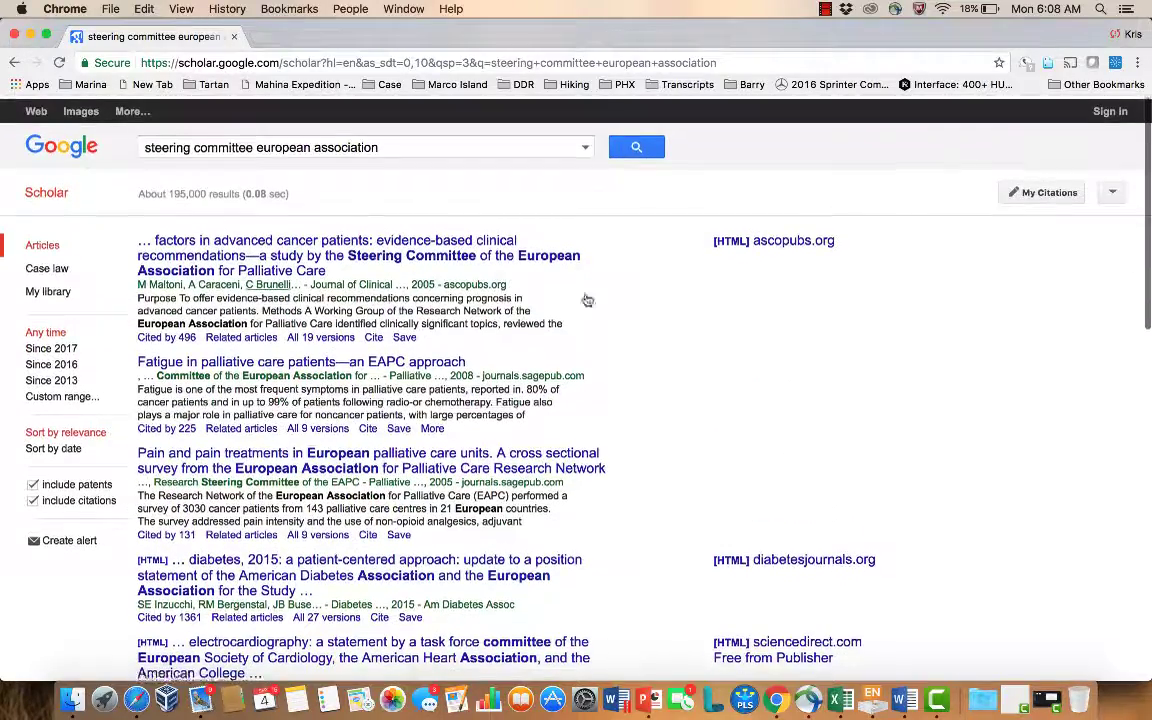
Step: Search Google Scholar for "steering committees"
{"action": "left_click", "coordinate": [373, 140]}
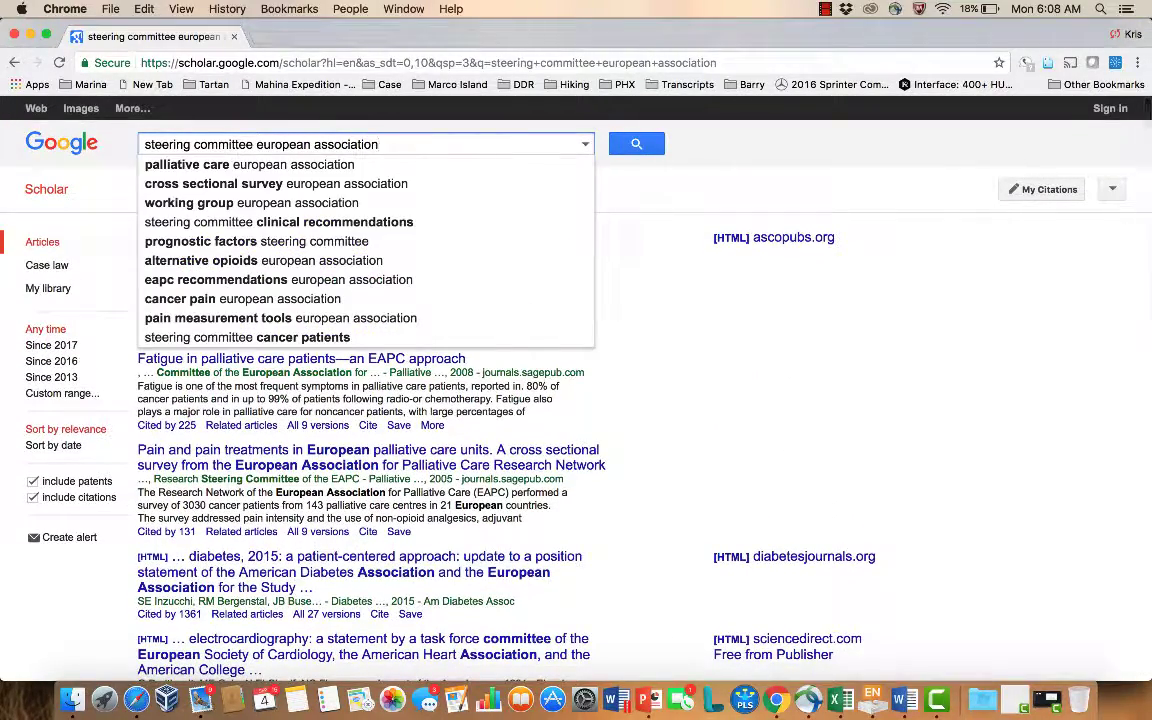
{"action": "key", "text": "BackSpace"}
{"action": "key", "text": "BackSpace"}
{"action": "key", "text": "BackSpace"}
{"action": "key", "text": "BackSpace"}
{"action": "key", "text": "BackSpace"}
{"action": "key", "text": "BackSpace"}
{"action": "key", "text": "BackSpace"}
{"action": "key", "text": "BackSpace"}
{"action": "key", "text": "BackSpace"}
{"action": "key", "text": "BackSpace"}
{"action": "key", "text": "BackSpace"}
{"action": "key", "text": "BackSpace"}
{"action": "key", "text": "BackSpace"}
{"action": "key", "text": "BackSpace"}
{"action": "key", "text": "BackSpace"}
{"action": "key", "text": "BackSpace"}
{"action": "key", "text": "BackSpace"}
{"action": "key", "text": "BackSpace"}
{"action": "key", "text": "BackSpace"}
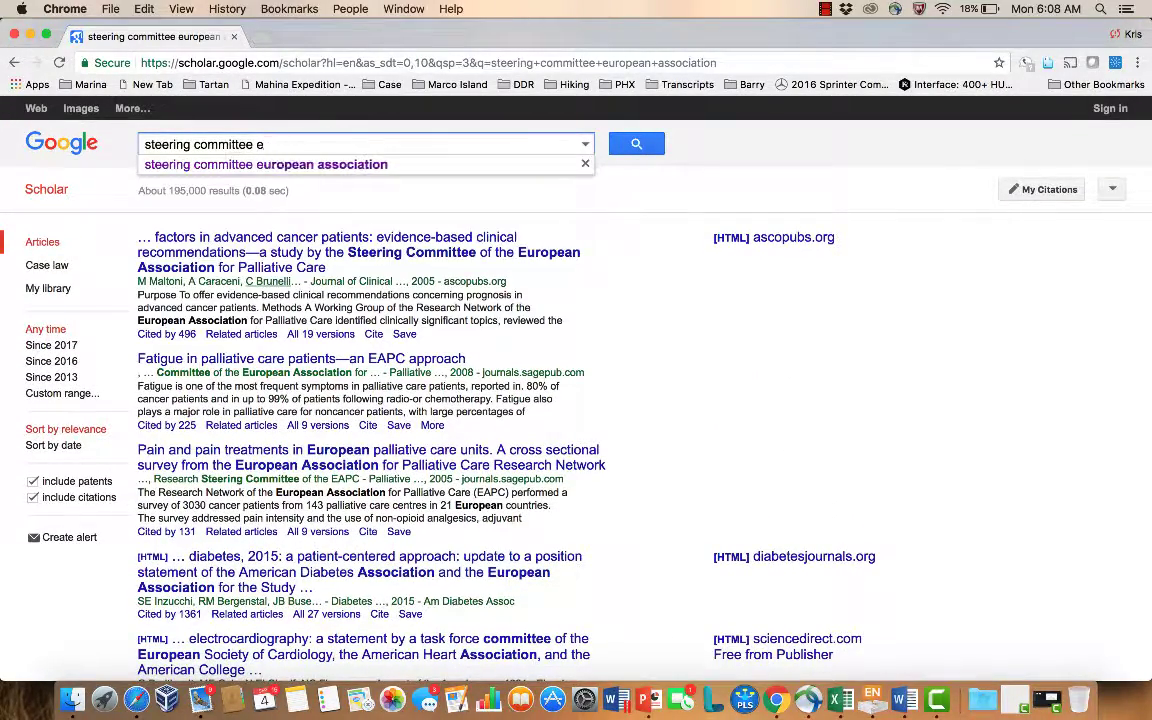
{"action": "key", "text": "BackSpace"}
{"action": "key", "text": "BackSpace"}
{"action": "type", "text": "s"}
{"action": "key", "text": "Return"}
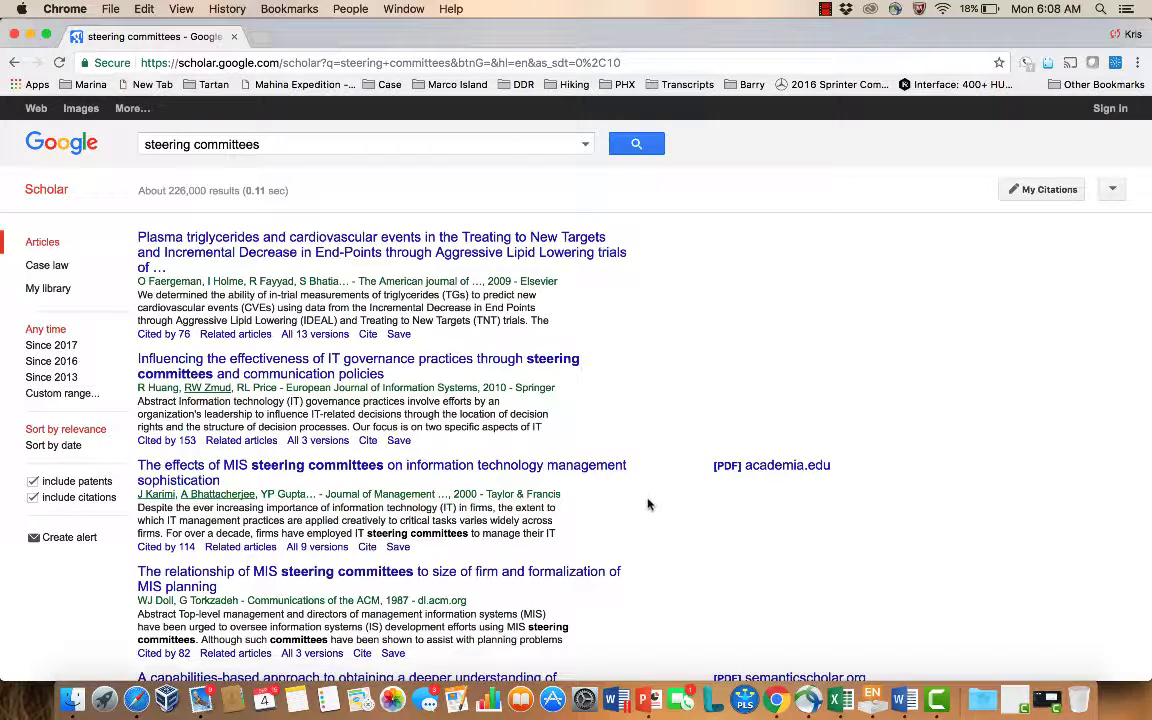
Step: Export the EndNote citation of the 2010 capabilities-based IT governance effectiveness article and open the downloaded file to import it into EndNote
{"action": "scroll", "coordinate": [648, 503], "scroll_direction": "down", "scroll_amount": 3}
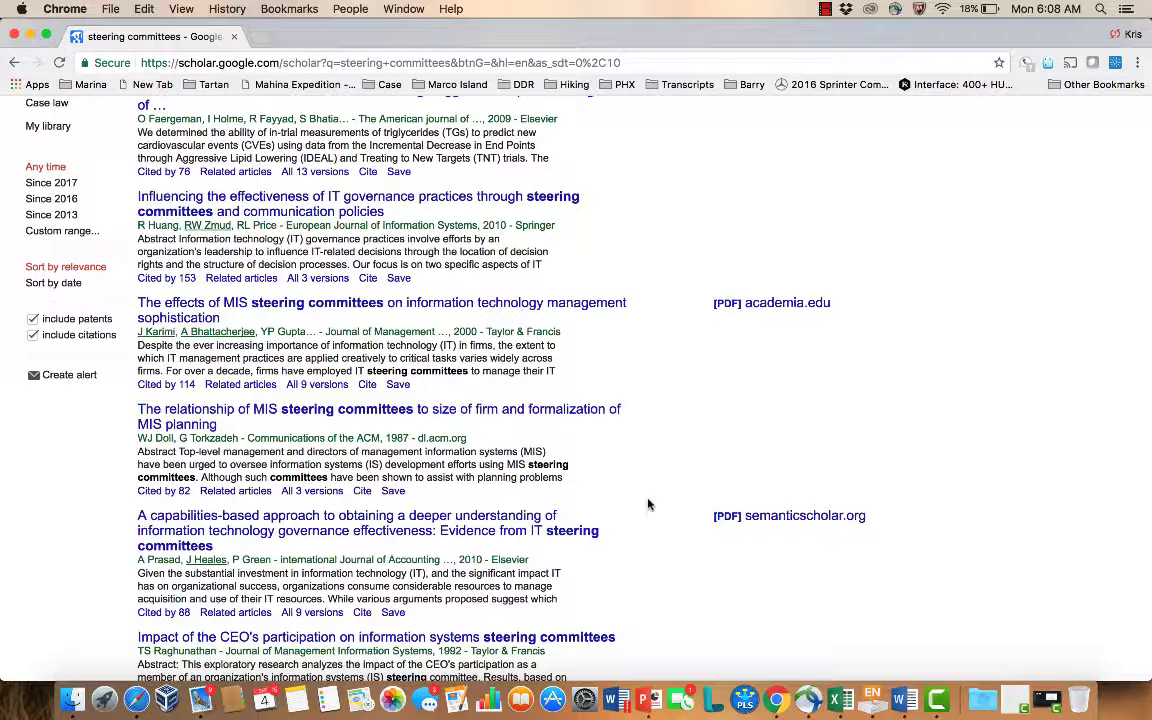
{"action": "scroll", "coordinate": [648, 503], "scroll_direction": "down", "scroll_amount": 2}
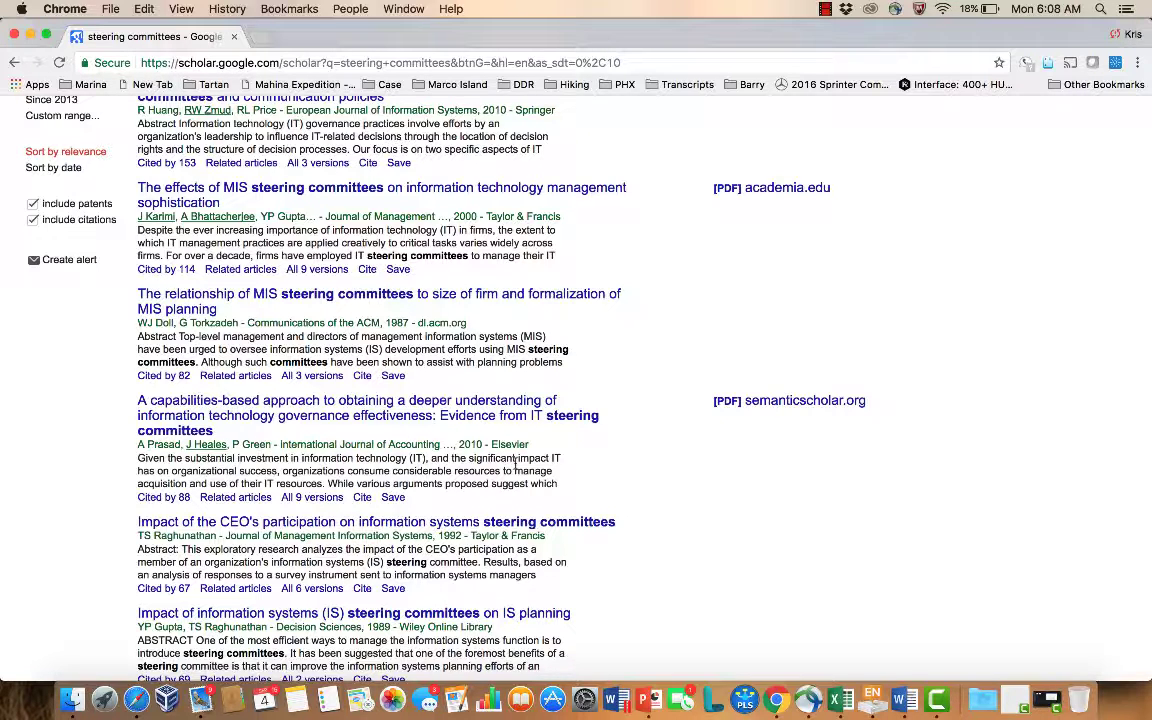
{"action": "left_click", "coordinate": [361, 497]}
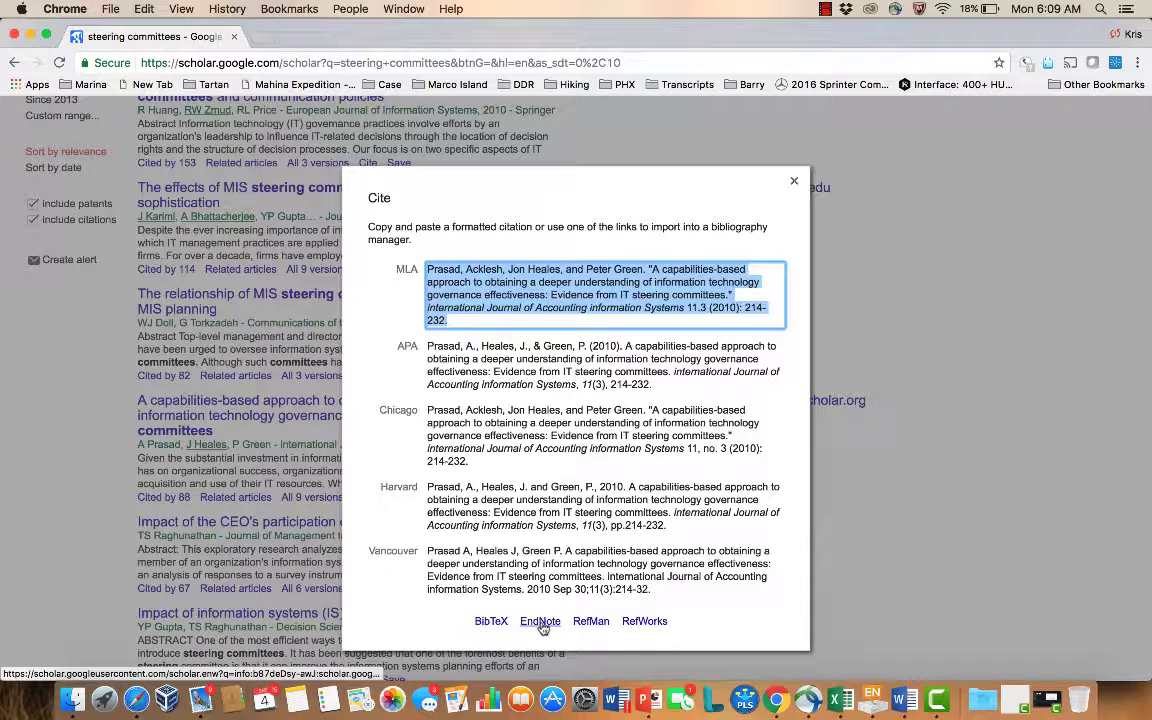
{"action": "left_click", "coordinate": [541, 627]}
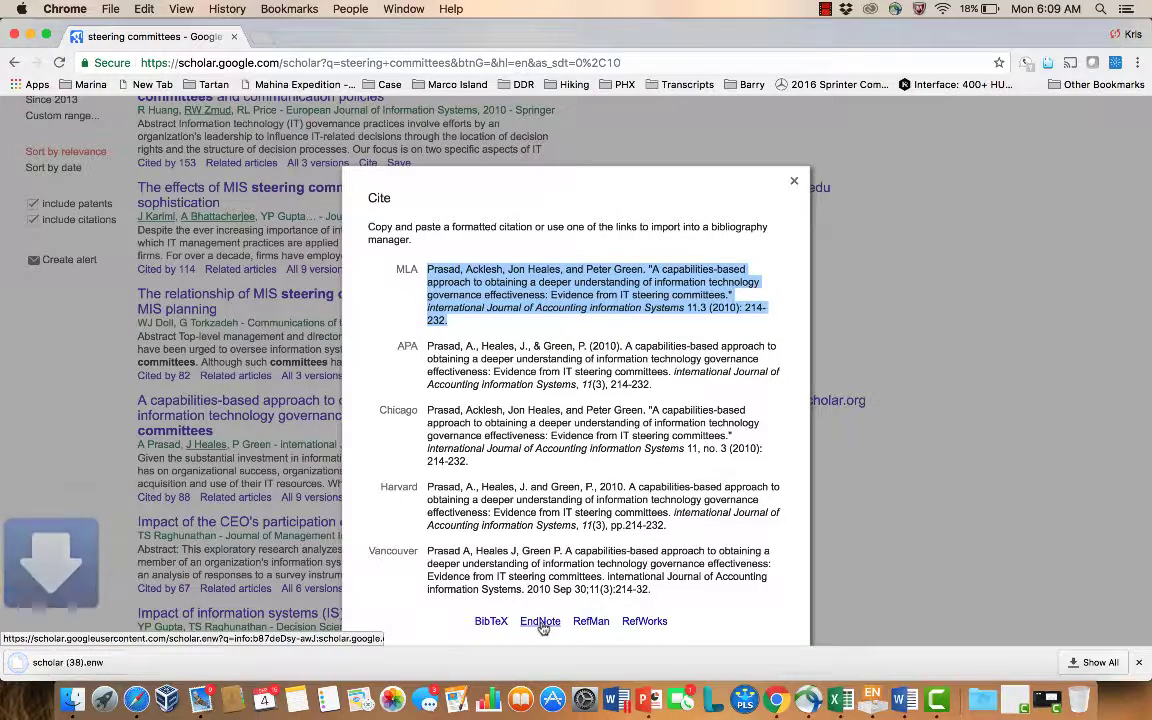
{"action": "left_click", "coordinate": [72, 665]}
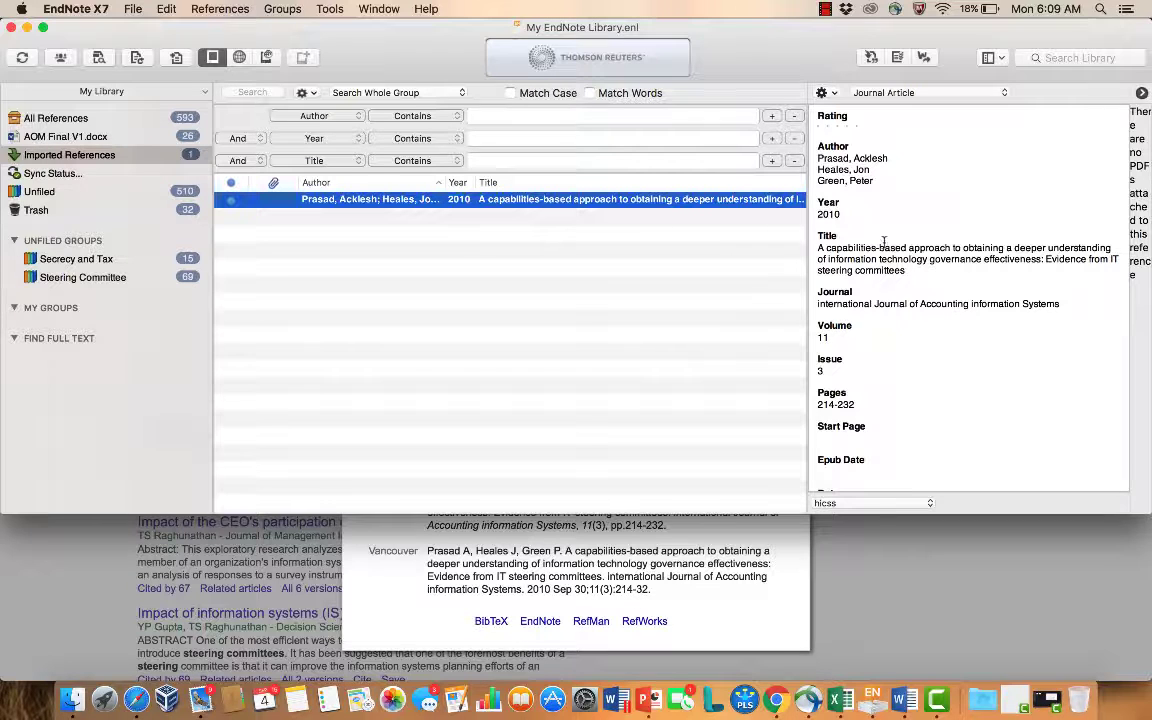
Step: Look through the bibliographic fields of the imported journal article reference in EndNote
{"action": "scroll", "coordinate": [891, 245], "scroll_direction": "down", "scroll_amount": 10}
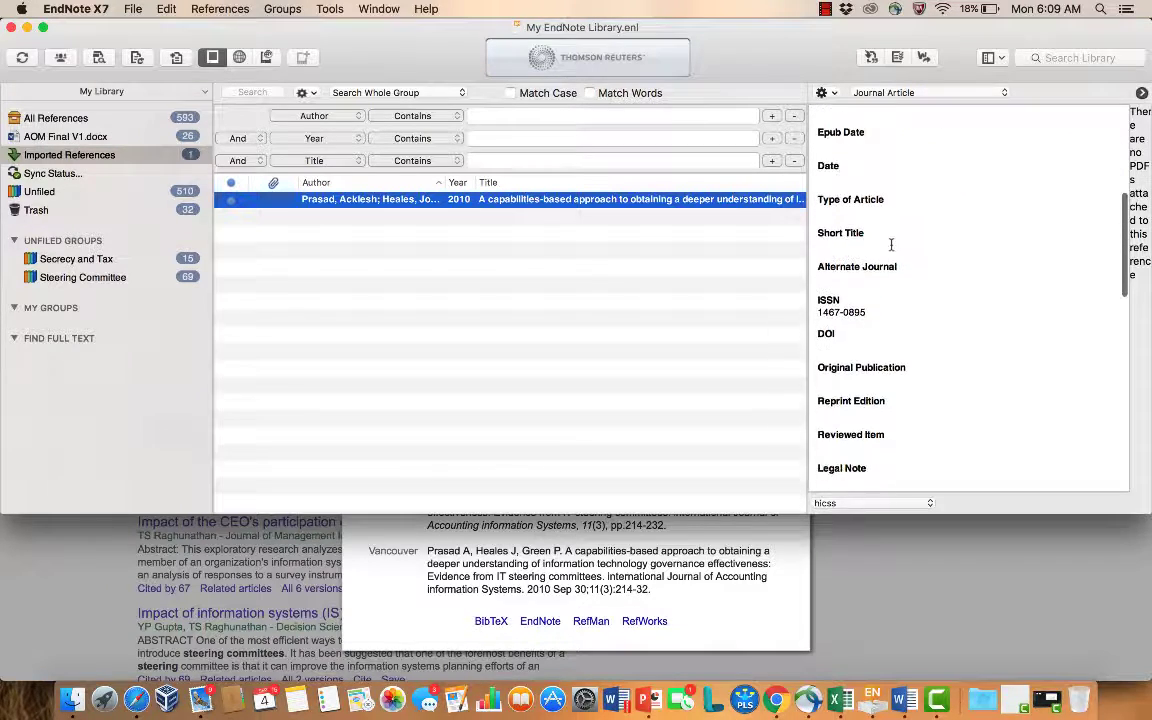
{"action": "scroll", "coordinate": [891, 250], "scroll_direction": "down", "scroll_amount": 10}
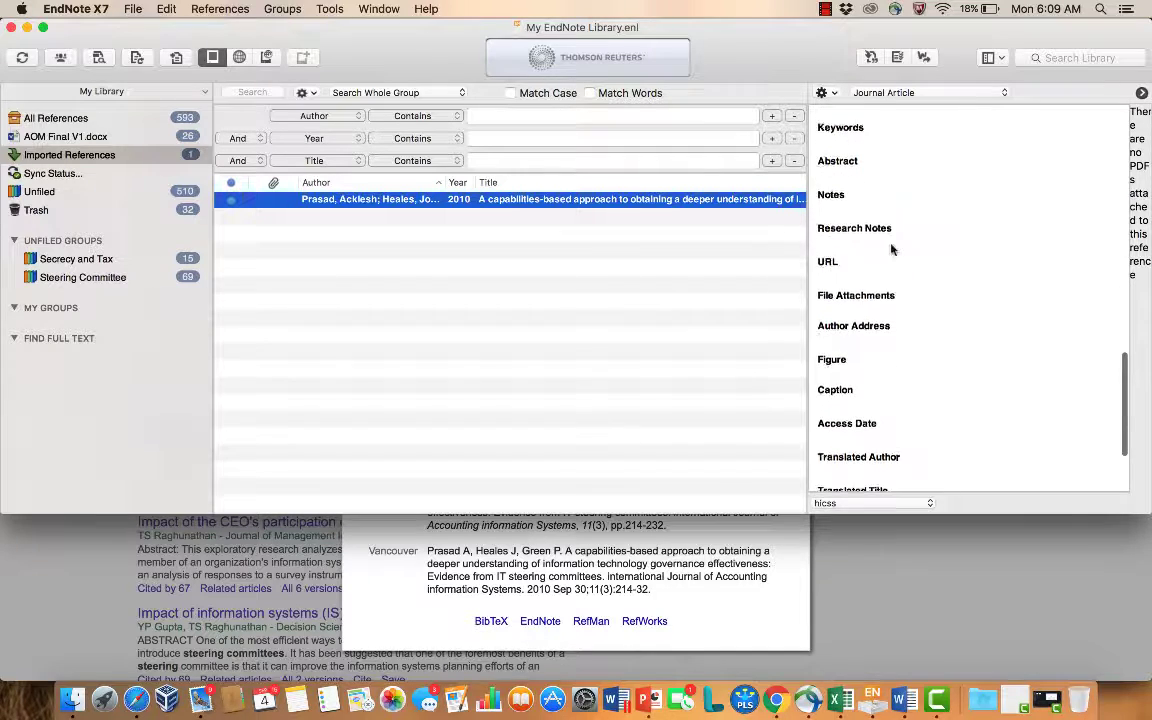
{"action": "scroll", "coordinate": [891, 248], "scroll_direction": "up", "scroll_amount": 10}
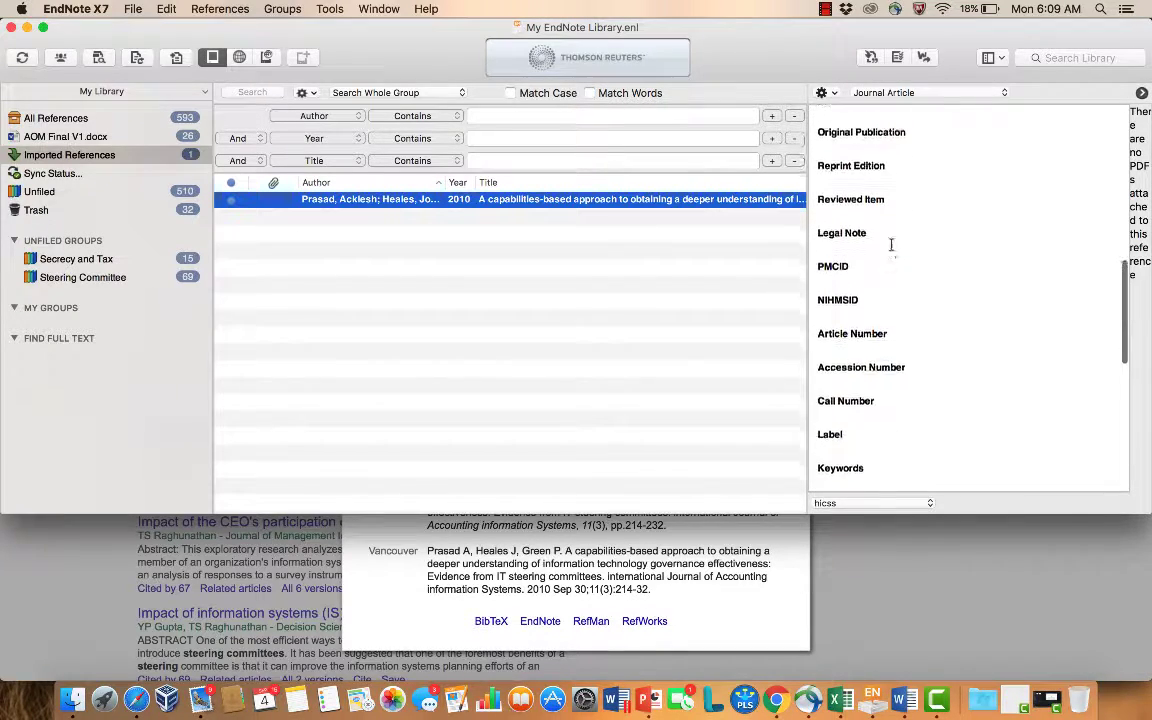
{"action": "scroll", "coordinate": [891, 245], "scroll_direction": "up", "scroll_amount": 6}
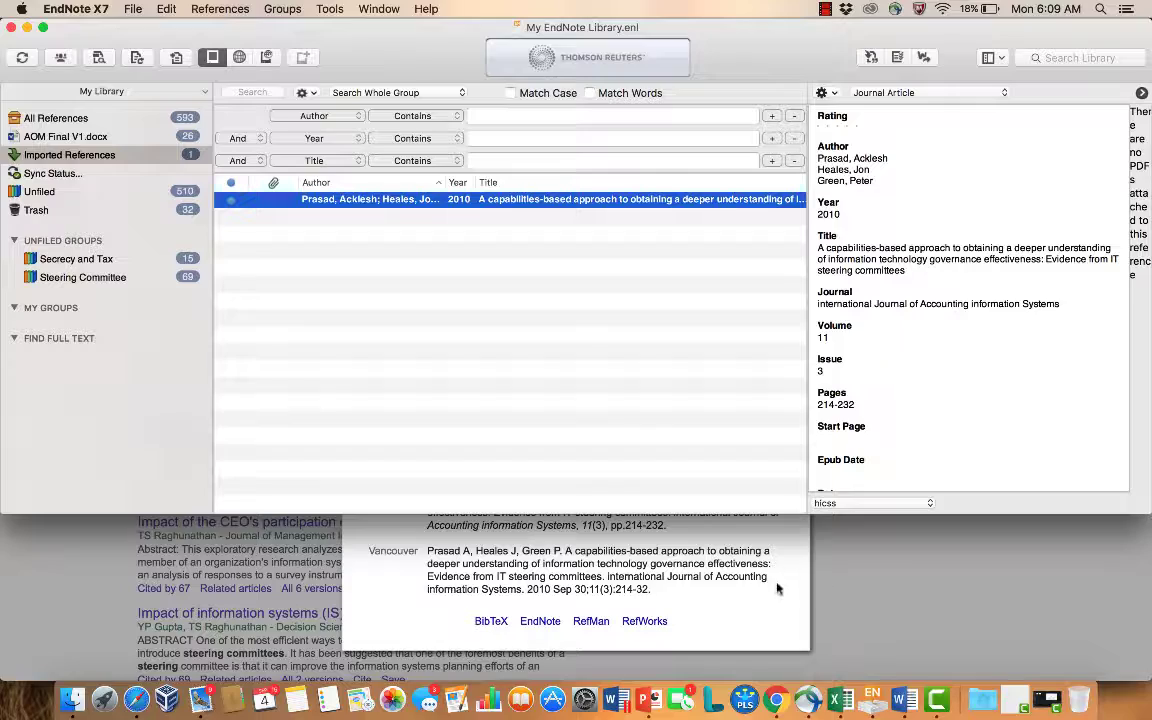
Step: Return to Chrome, close the citation formats, and look through the articles citing the capabilities-based paper before going back to the search results
{"action": "left_click", "coordinate": [712, 555]}
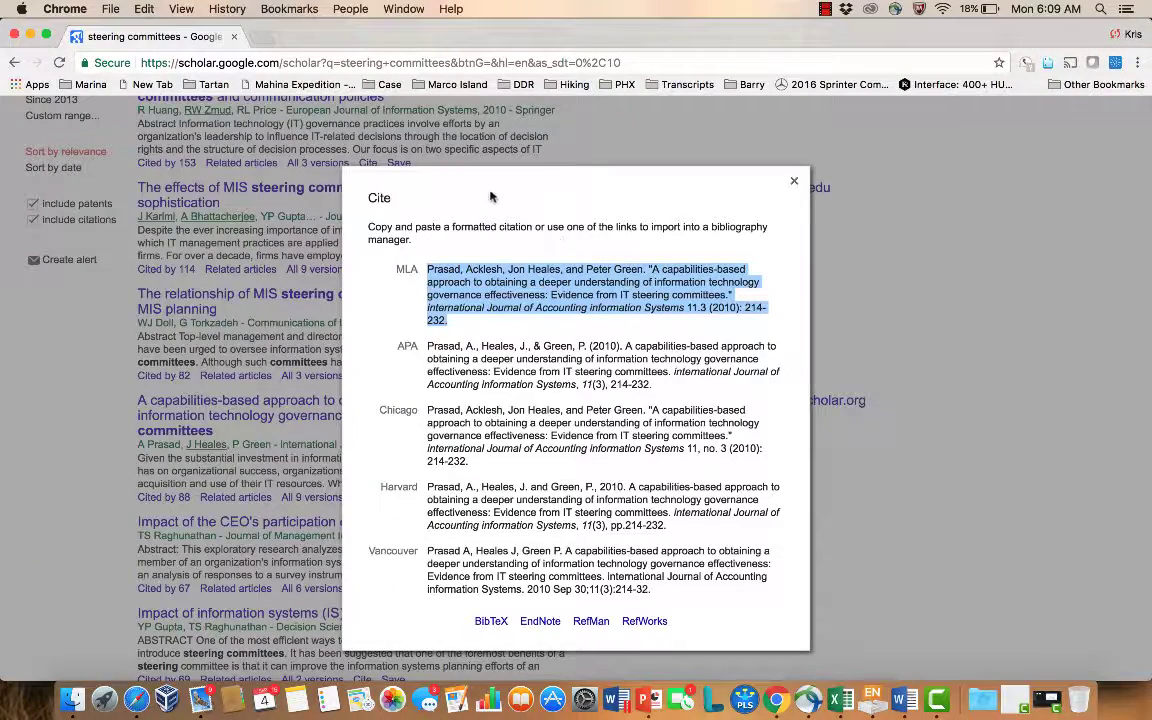
{"action": "left_click", "coordinate": [794, 180]}
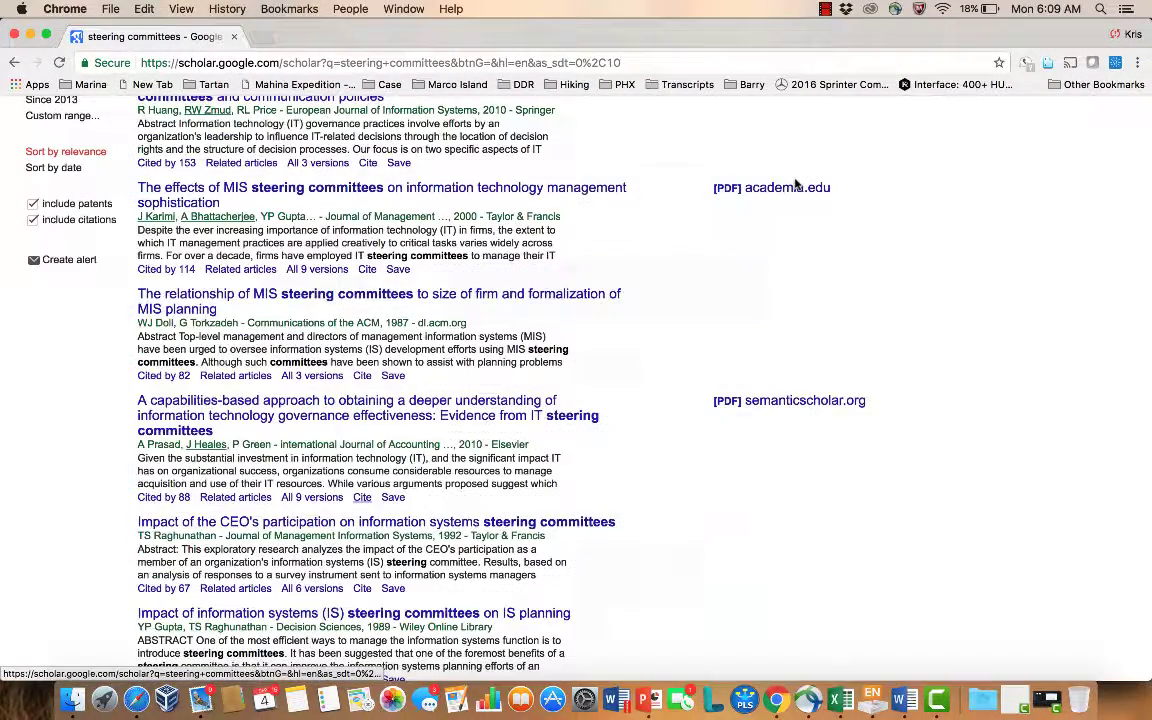
{"action": "left_click", "coordinate": [166, 499]}
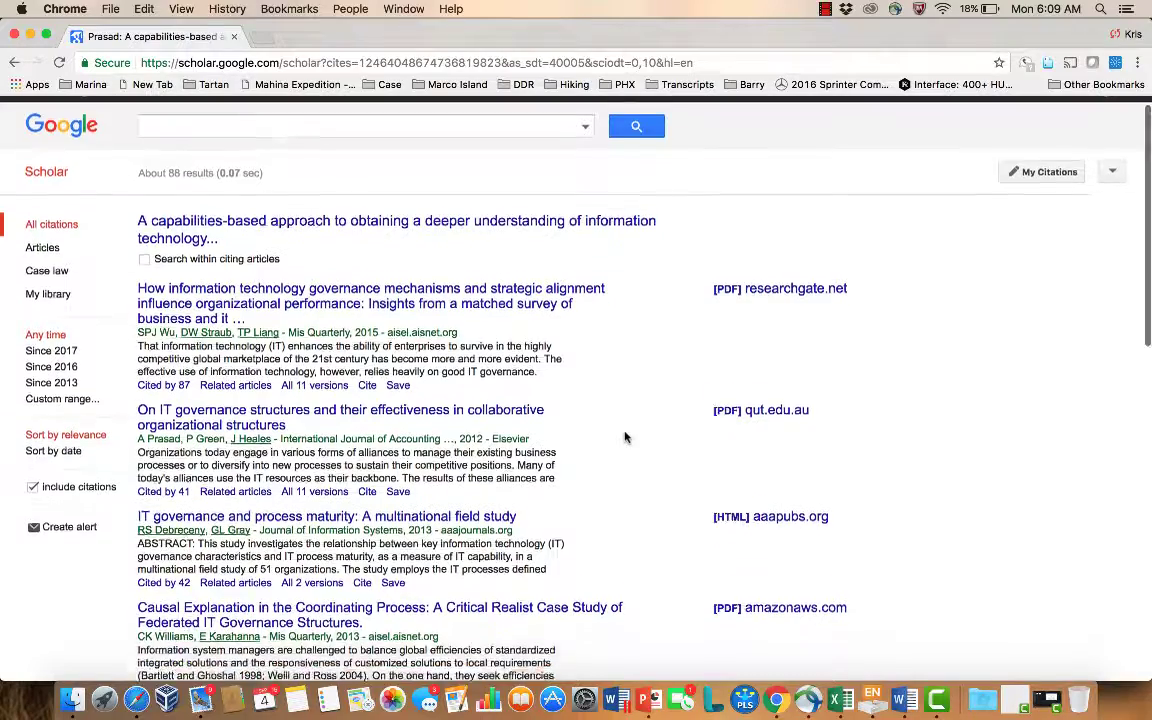
{"action": "scroll", "coordinate": [625, 437], "scroll_direction": "down", "scroll_amount": 5}
{"action": "scroll", "coordinate": [625, 437], "scroll_direction": "down", "scroll_amount": 6}
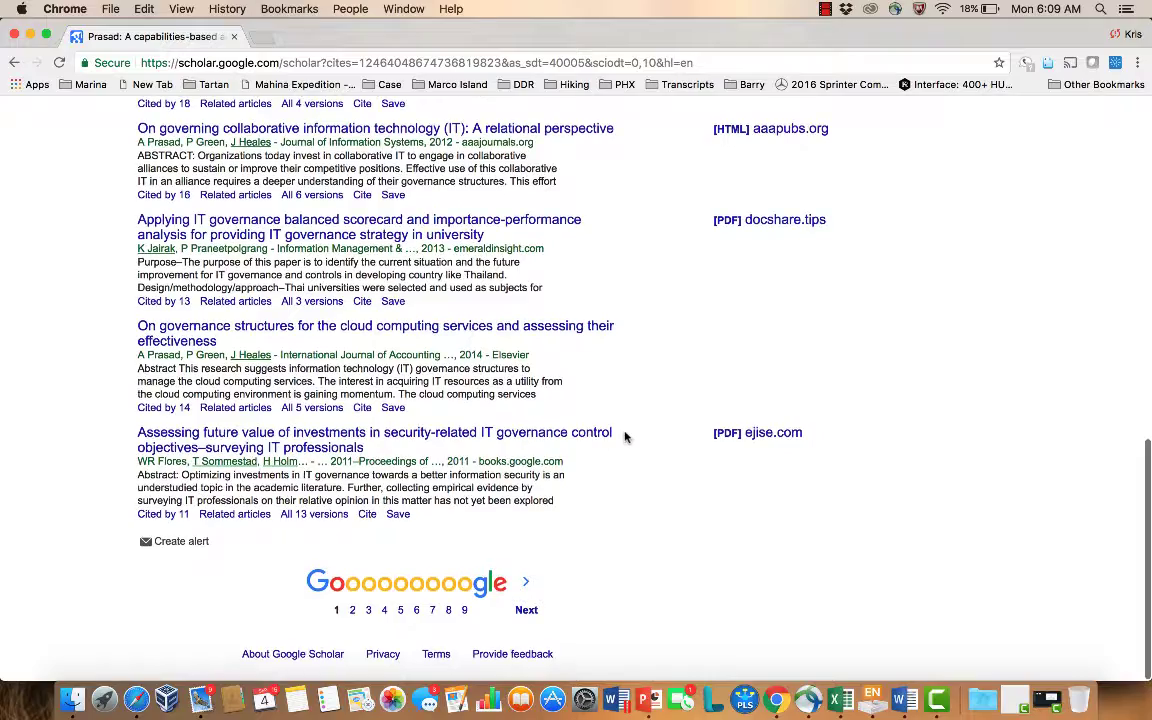
{"action": "scroll", "coordinate": [625, 437], "scroll_direction": "up", "scroll_amount": 7}
{"action": "scroll", "coordinate": [625, 437], "scroll_direction": "up", "scroll_amount": 2}
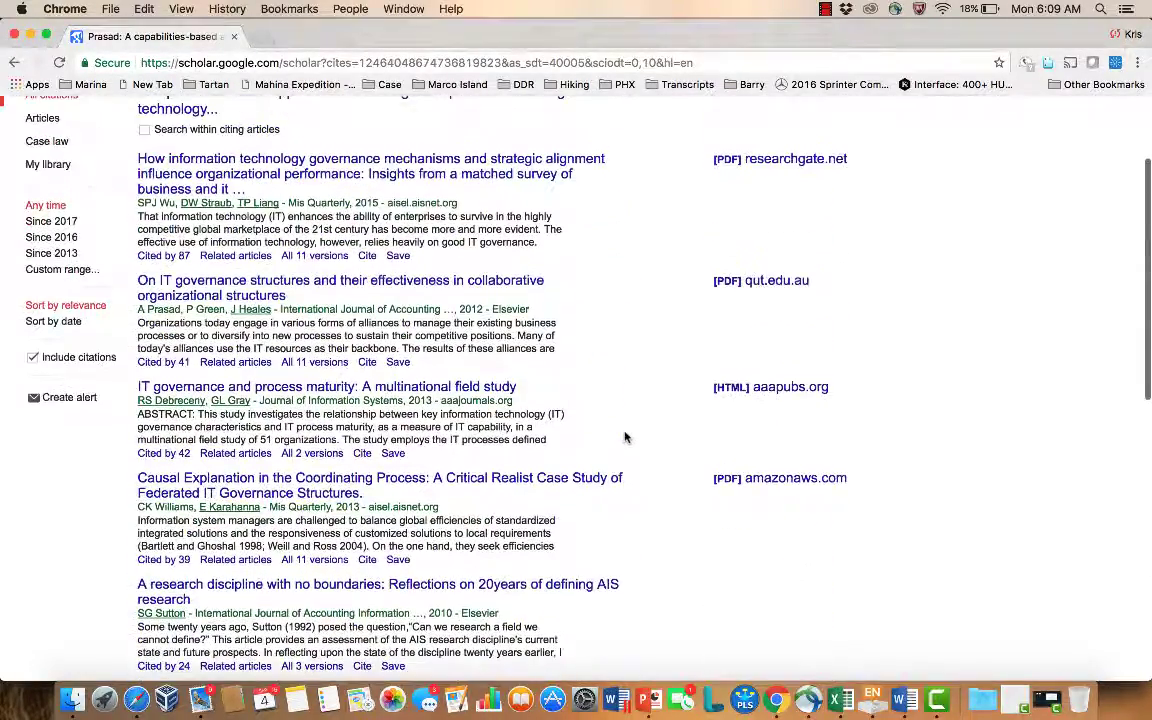
{"action": "left_click", "coordinate": [15, 63]}
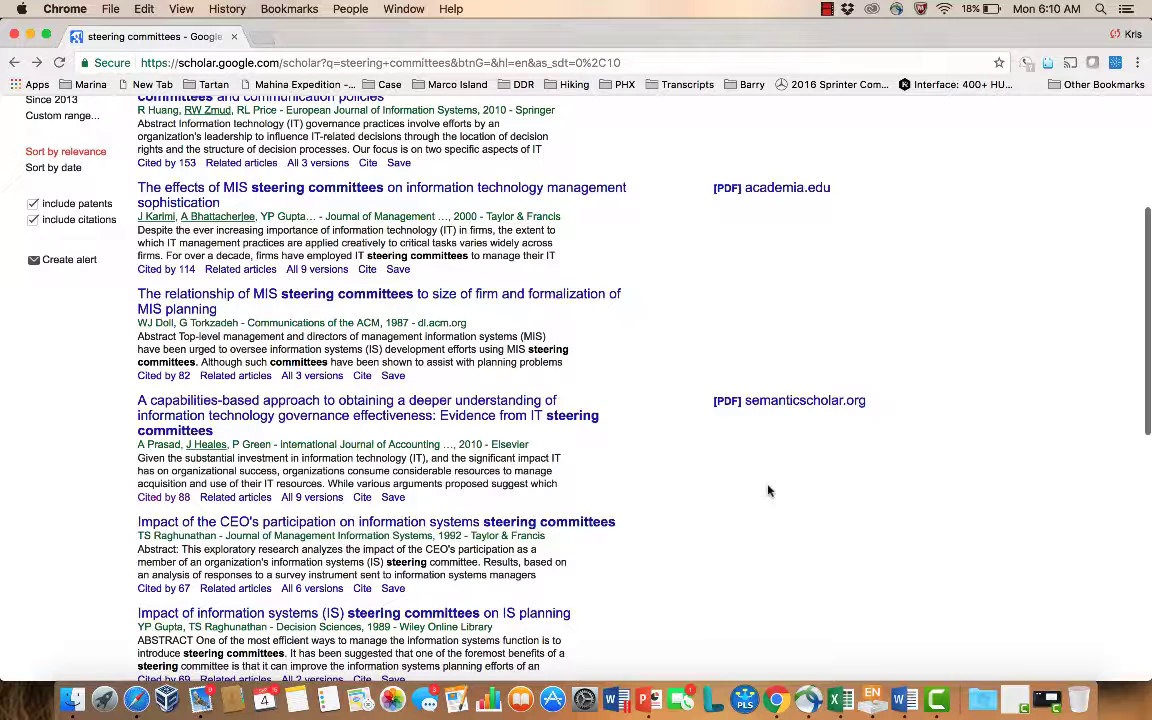
Step: Download the capabilities-based paper's PDF from semanticscholar.org, open it in Acrobat and skim its text up to hypothesis H3
{"action": "left_click", "coordinate": [793, 405]}
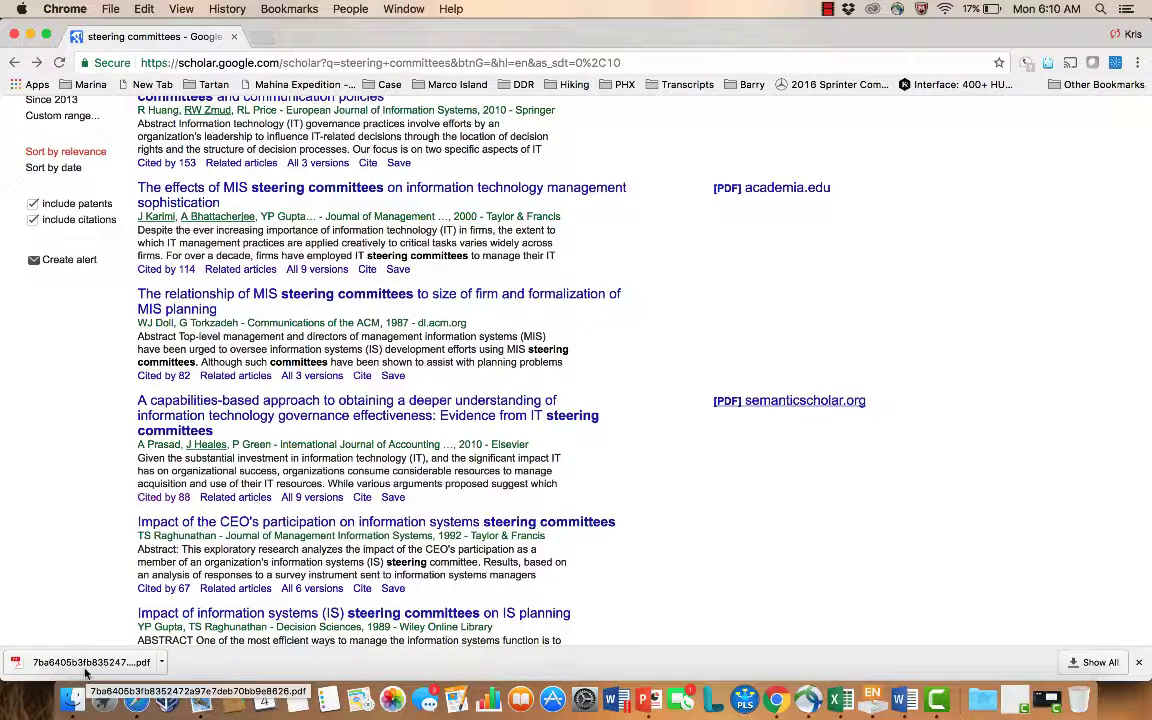
{"action": "left_click", "coordinate": [86, 666]}
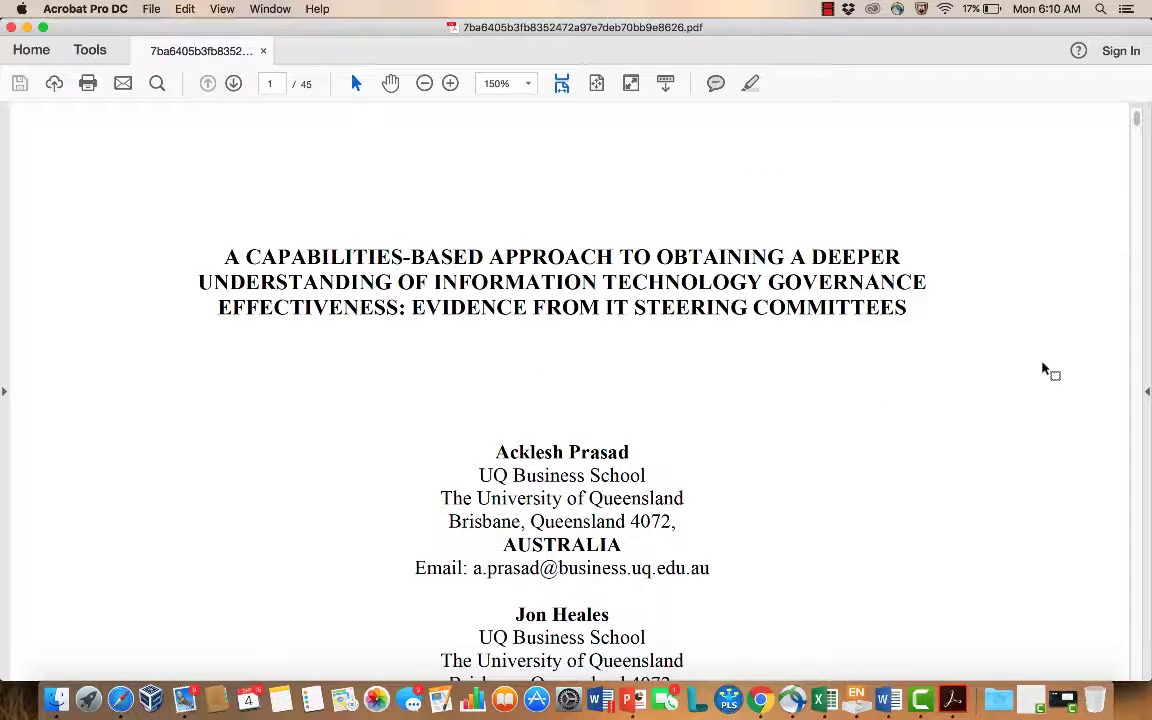
{"action": "scroll", "coordinate": [1047, 370], "scroll_direction": "down", "scroll_amount": 2}
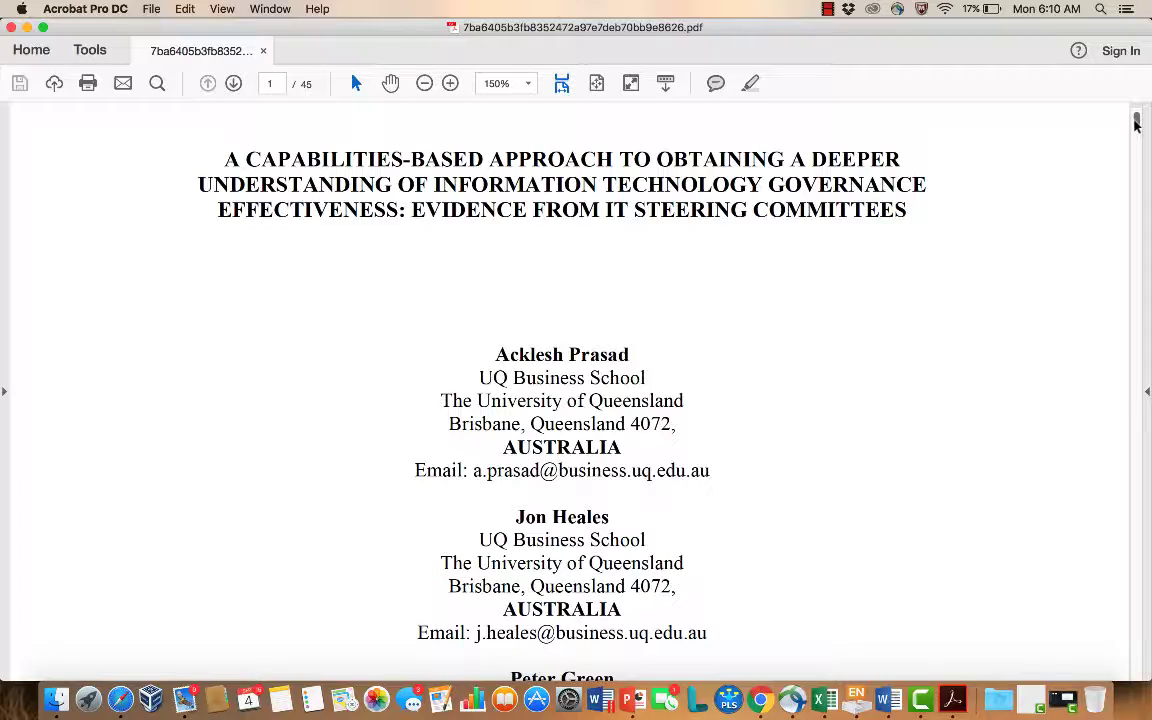
{"action": "left_click_drag", "start_coordinate": [1137, 122], "coordinate": [1148, 280]}
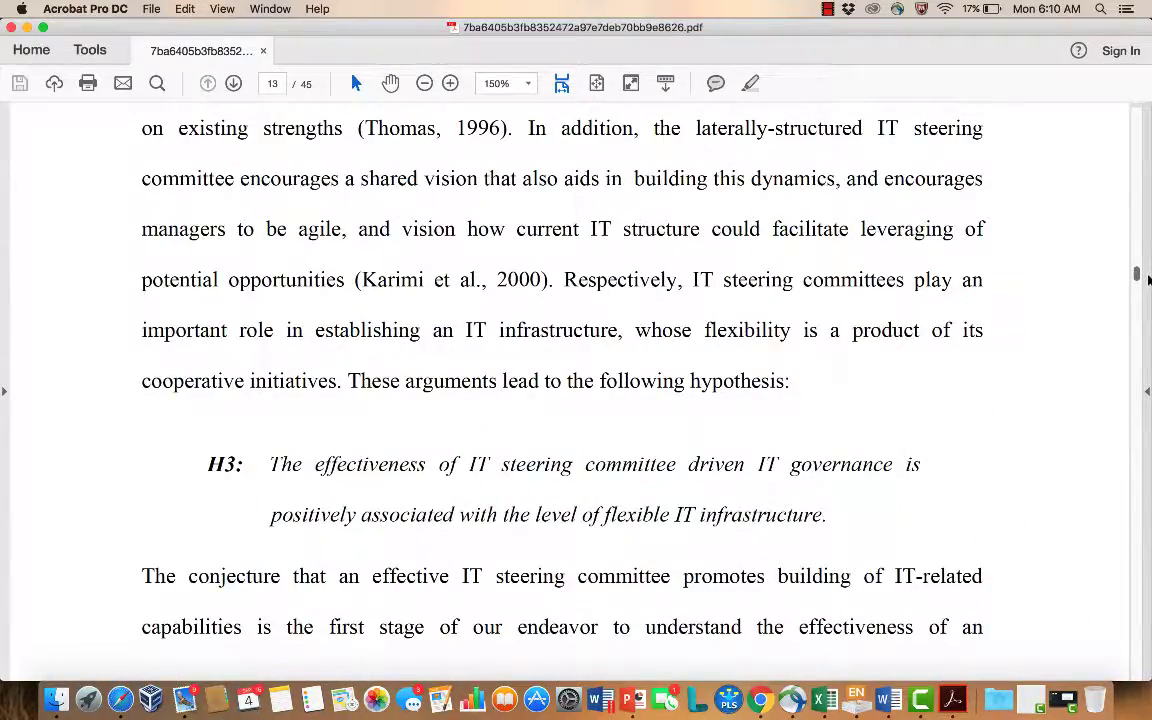
Step: Examine the paper's reference list for further literature on steering committees and IT governance
{"action": "left_click_drag", "start_coordinate": [1148, 280], "coordinate": [1149, 600]}
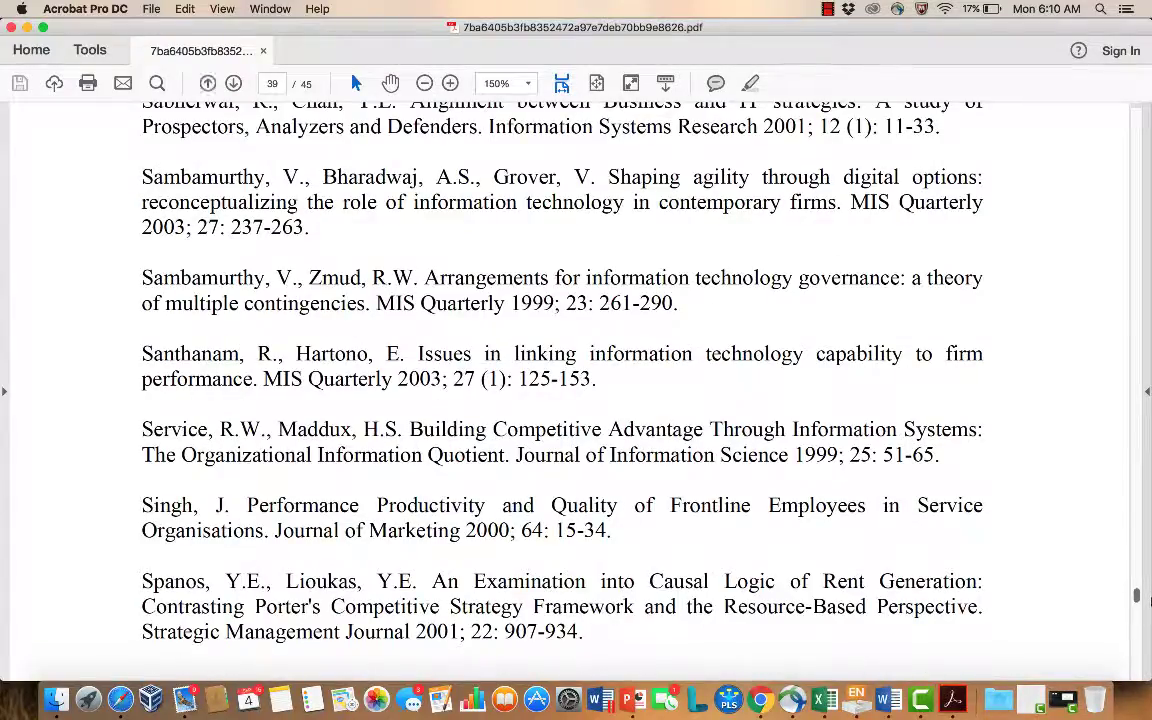
{"action": "scroll", "coordinate": [708, 525], "scroll_direction": "up", "scroll_amount": 6}
{"action": "scroll", "coordinate": [779, 518], "scroll_direction": "up", "scroll_amount": 15}
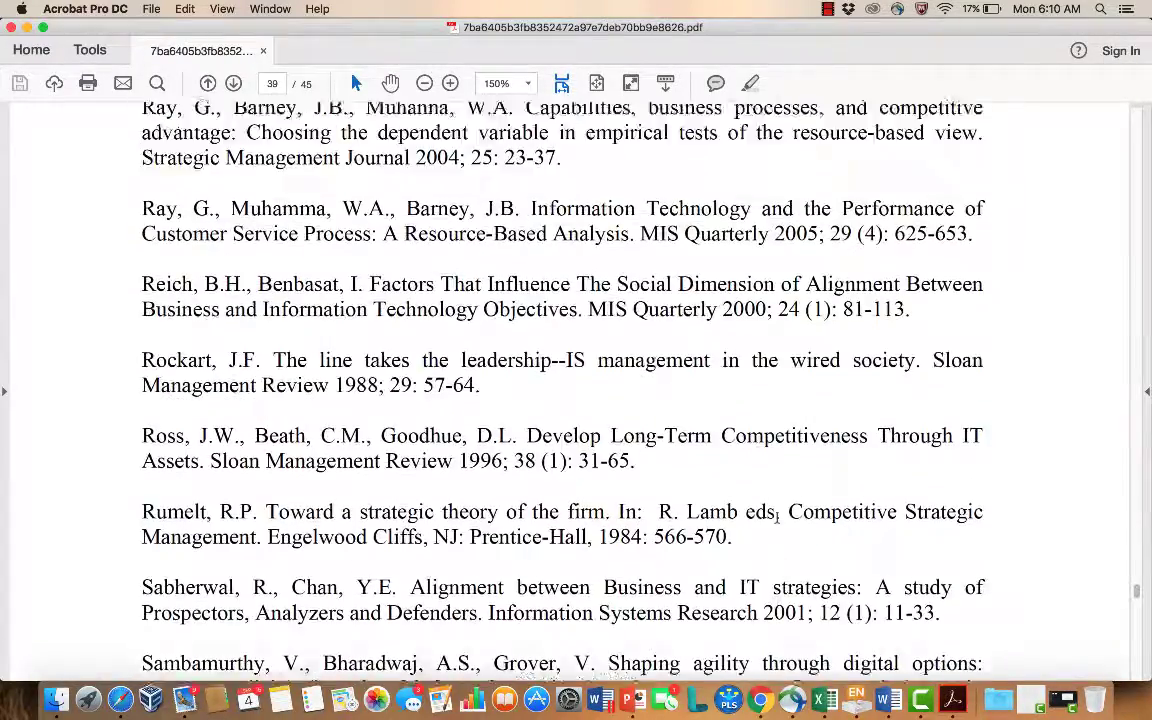
{"action": "scroll", "coordinate": [779, 525], "scroll_direction": "up", "scroll_amount": 14}
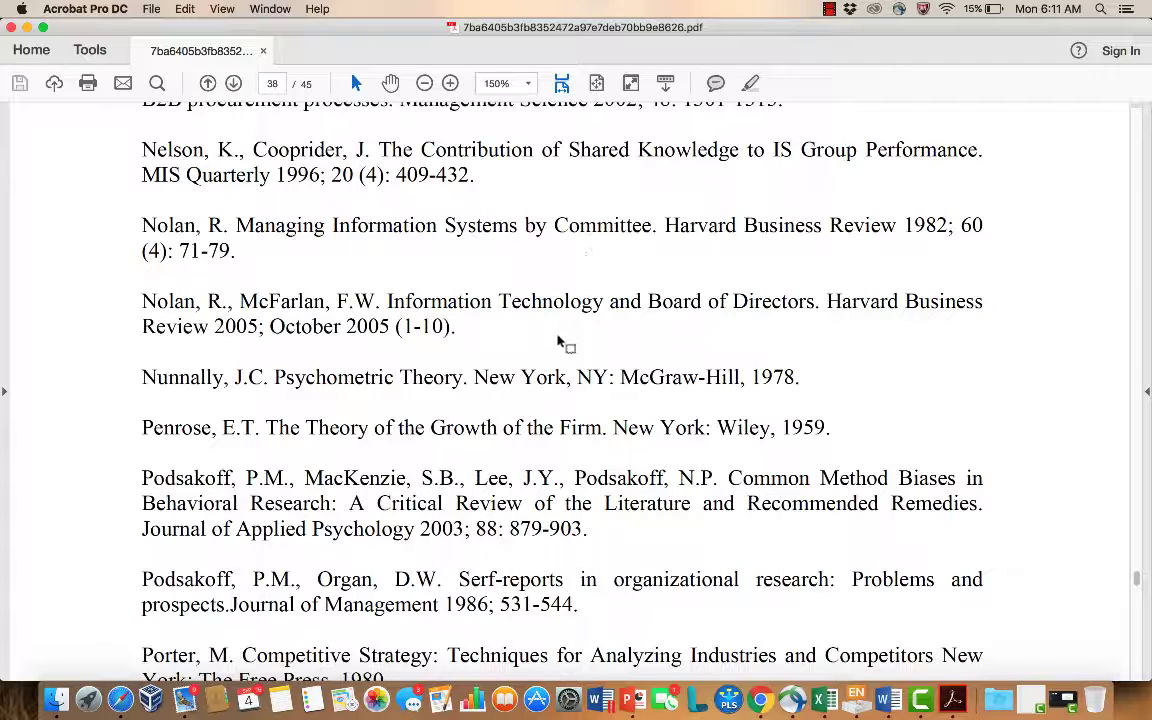
{"action": "scroll", "coordinate": [560, 345], "scroll_direction": "up", "scroll_amount": 10}
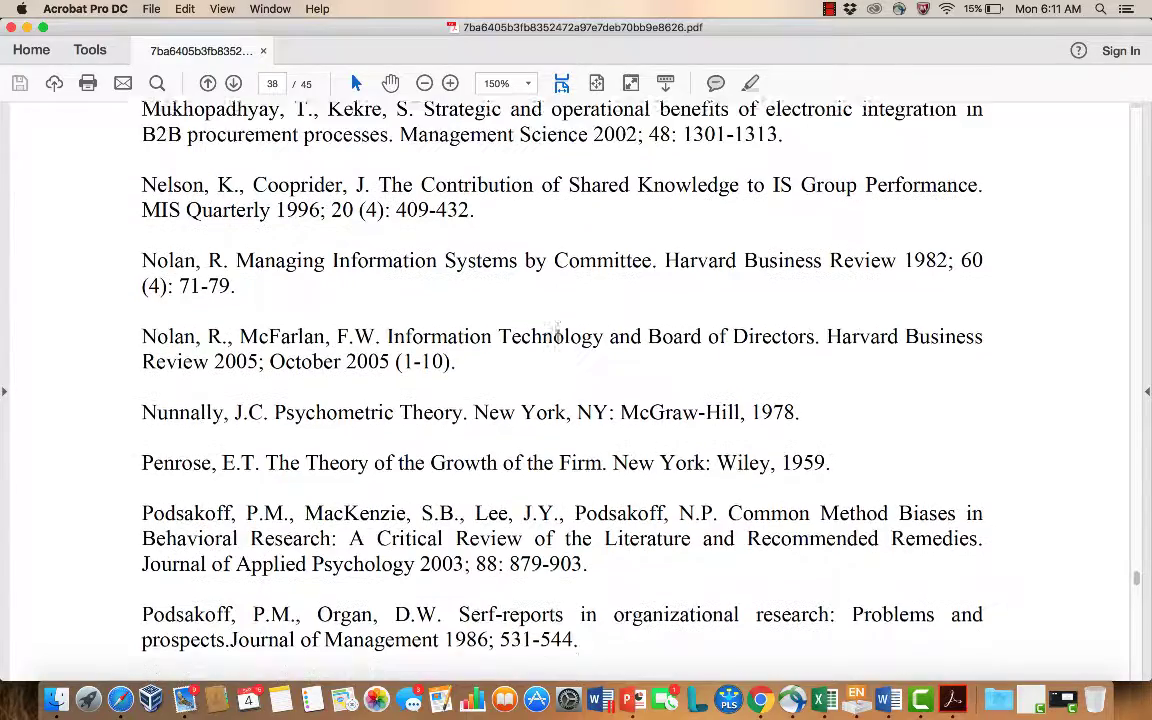
{"action": "scroll", "coordinate": [558, 336], "scroll_direction": "up", "scroll_amount": 10}
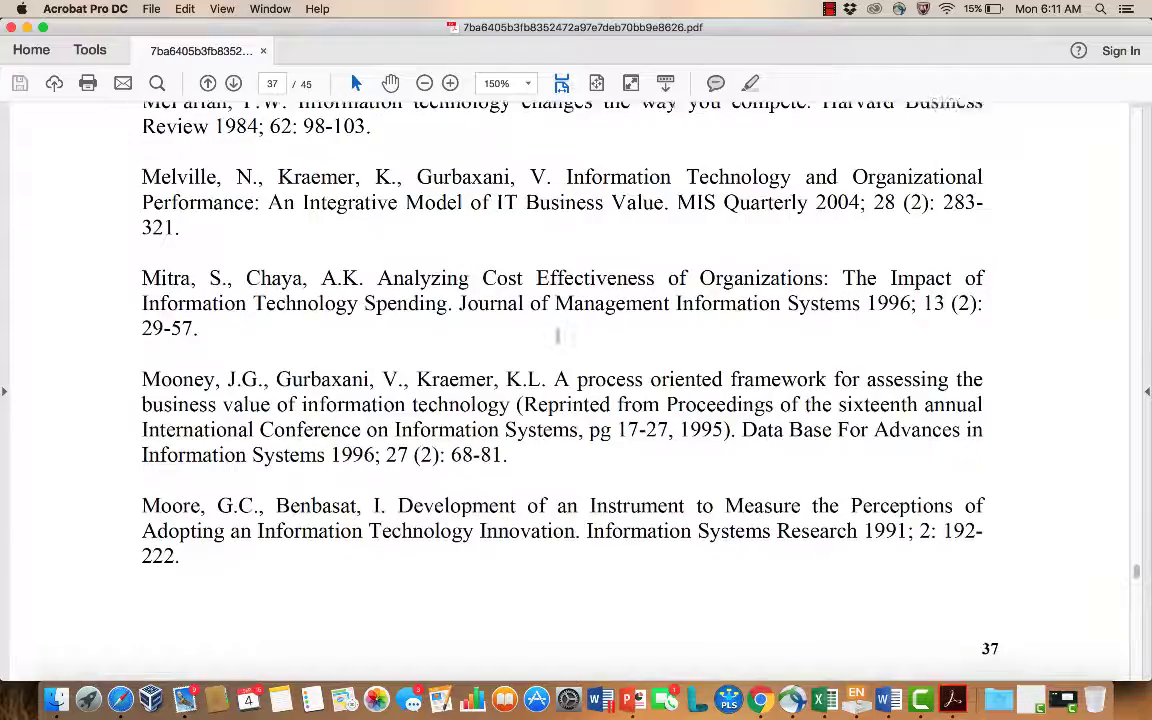
{"action": "scroll", "coordinate": [558, 340], "scroll_direction": "up", "scroll_amount": 3}
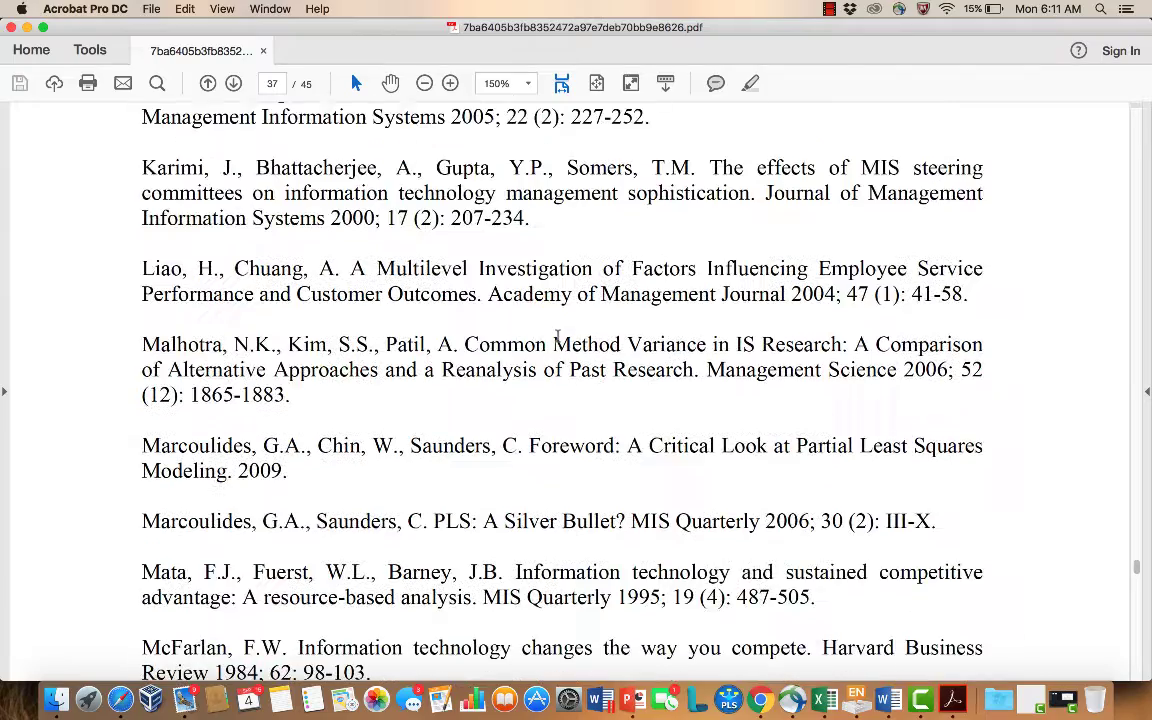
{"action": "scroll", "coordinate": [558, 336], "scroll_direction": "up", "scroll_amount": 10}
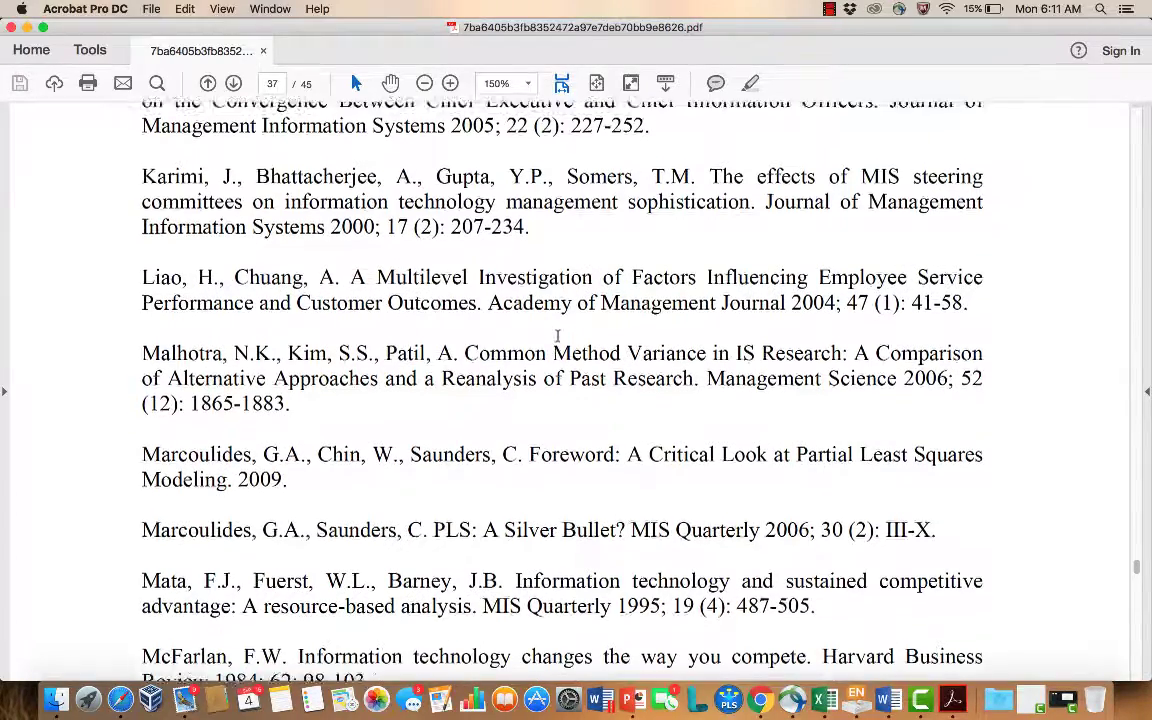
{"action": "scroll", "coordinate": [558, 336], "scroll_direction": "up", "scroll_amount": 12}
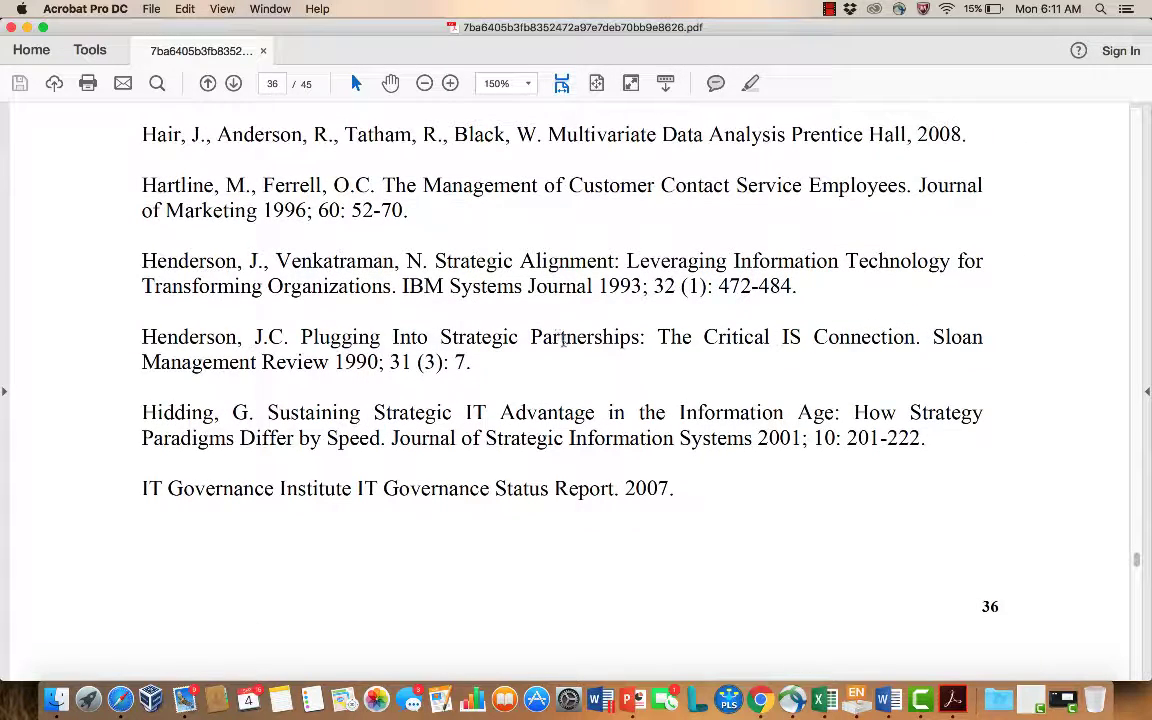
Step: Leave the PDF and switch through Chrome back to the AOM Final V1 manuscript in Word
{"action": "left_click", "coordinate": [760, 700]}
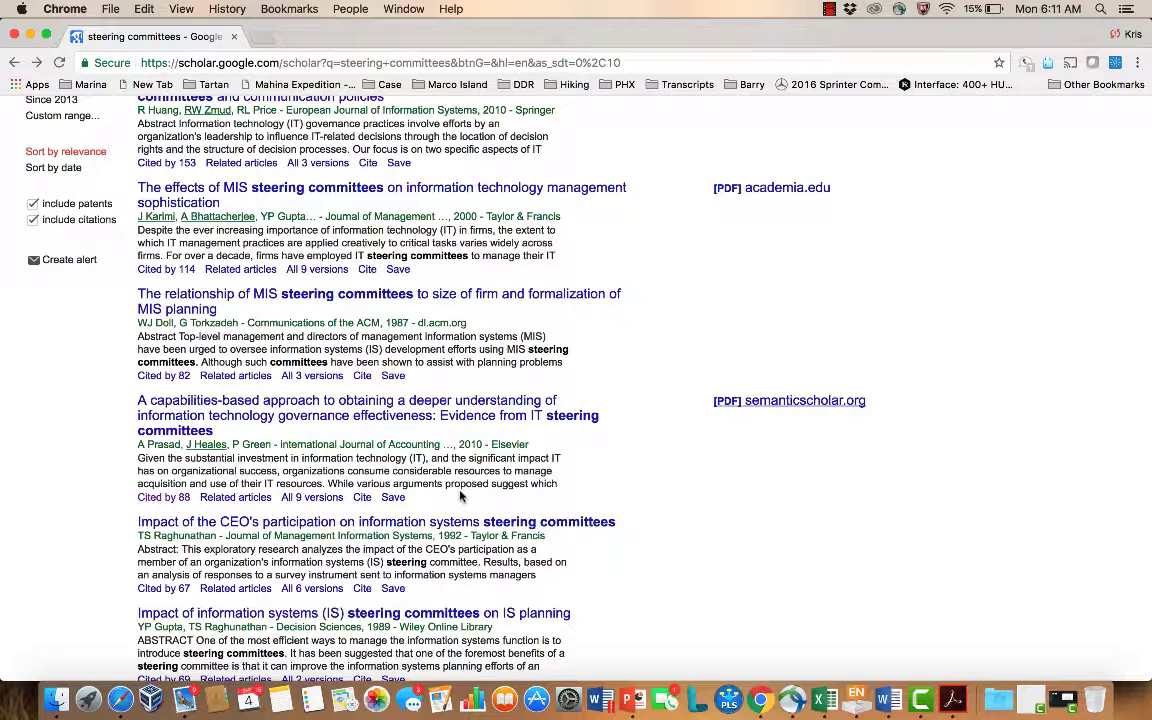
{"action": "left_click", "coordinate": [890, 706]}
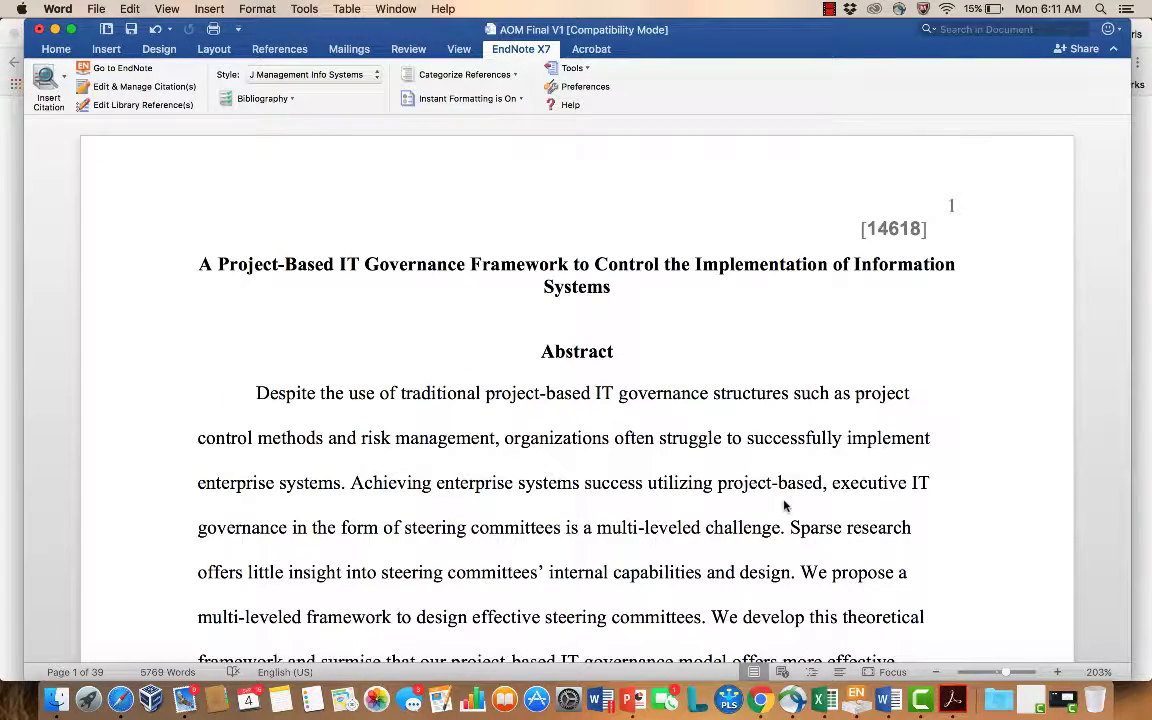
Step: Open EndNote's reference finder at the [1, 2] citation in the Introduction's first paragraph and search the library for "pres"
{"action": "scroll", "coordinate": [613, 530], "scroll_direction": "down", "scroll_amount": 3}
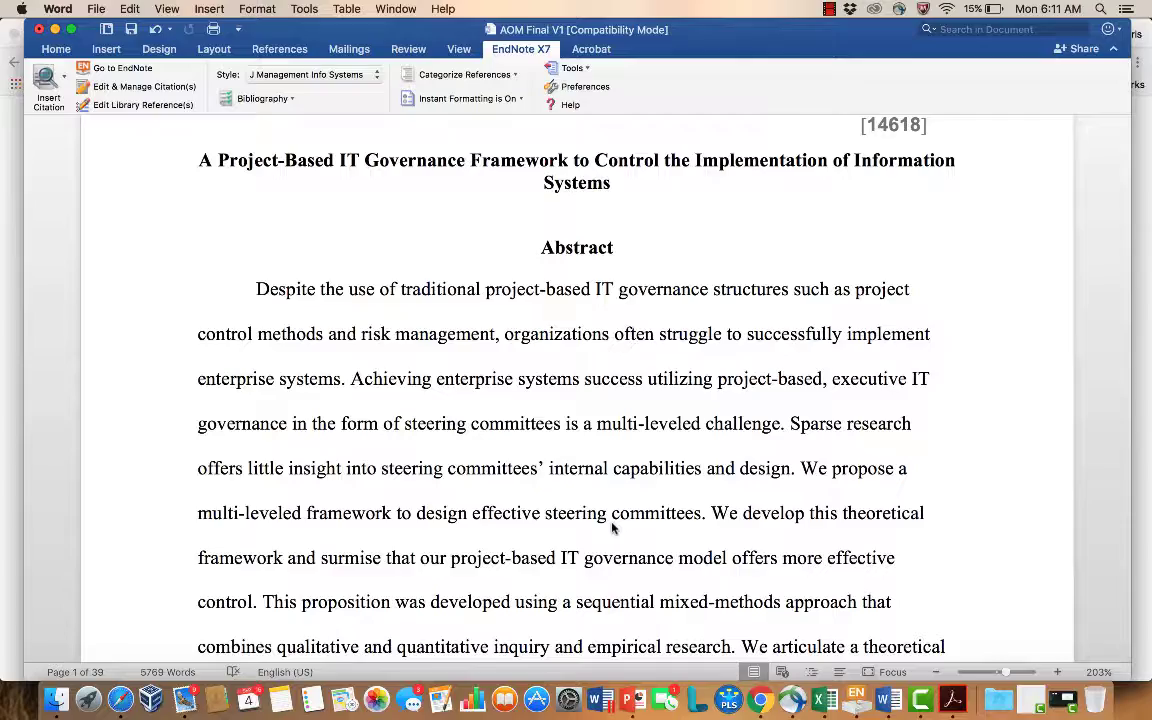
{"action": "scroll", "coordinate": [613, 530], "scroll_direction": "down", "scroll_amount": 15}
{"action": "scroll", "coordinate": [613, 530], "scroll_direction": "down", "scroll_amount": 10}
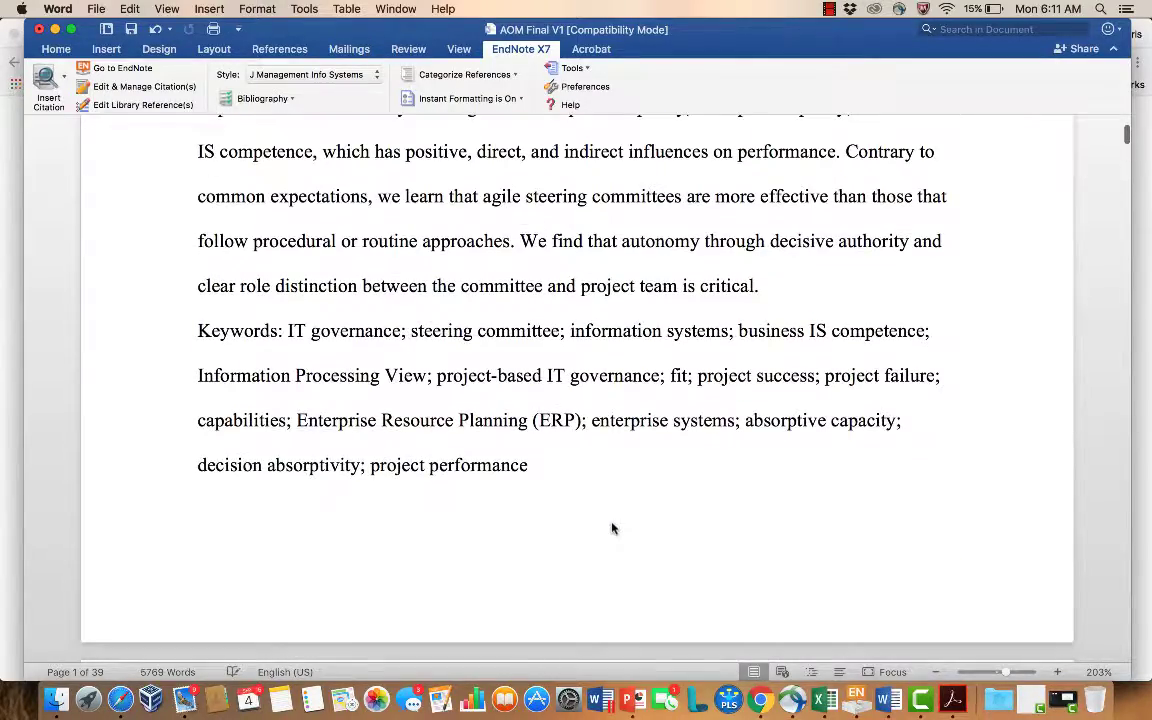
{"action": "scroll", "coordinate": [613, 530], "scroll_direction": "down", "scroll_amount": 6}
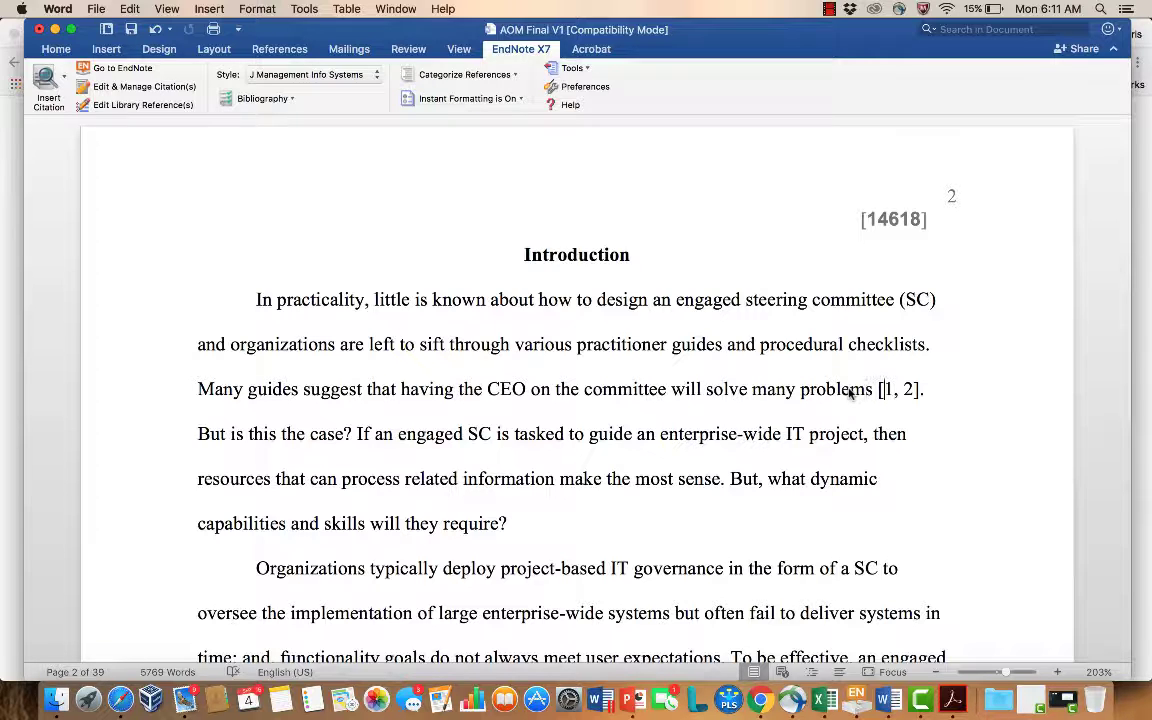
{"action": "left_click", "coordinate": [45, 85]}
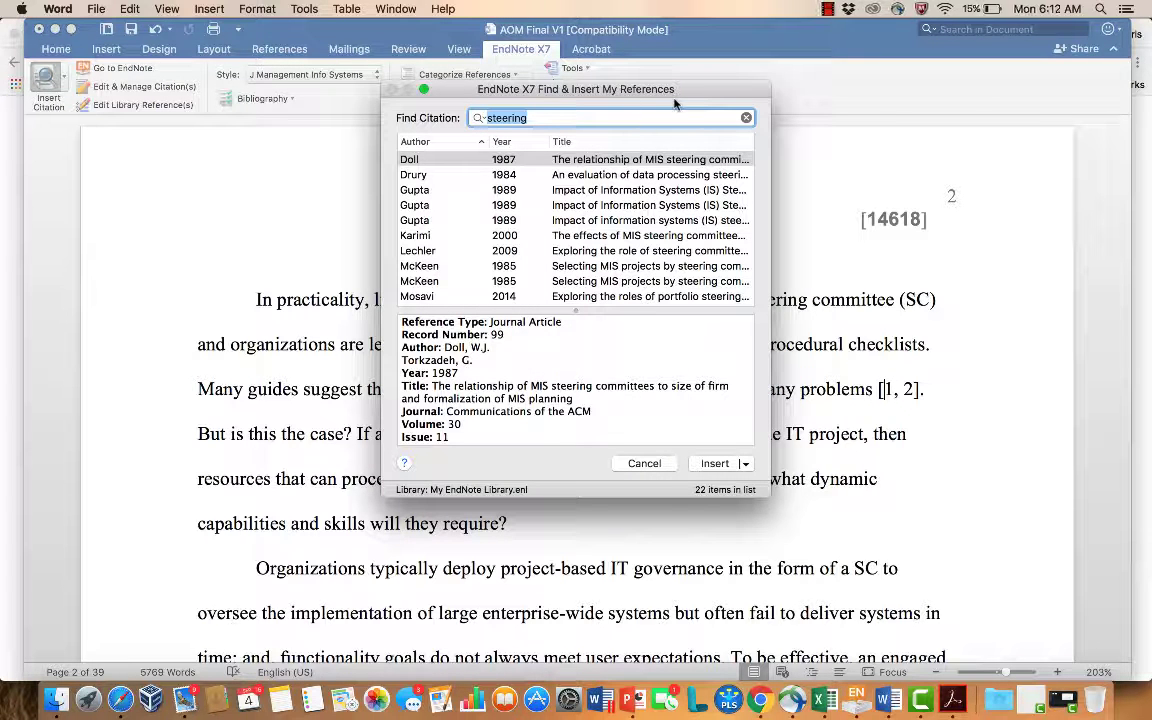
{"action": "type", "text": "pres"}
{"action": "key", "text": "Return"}
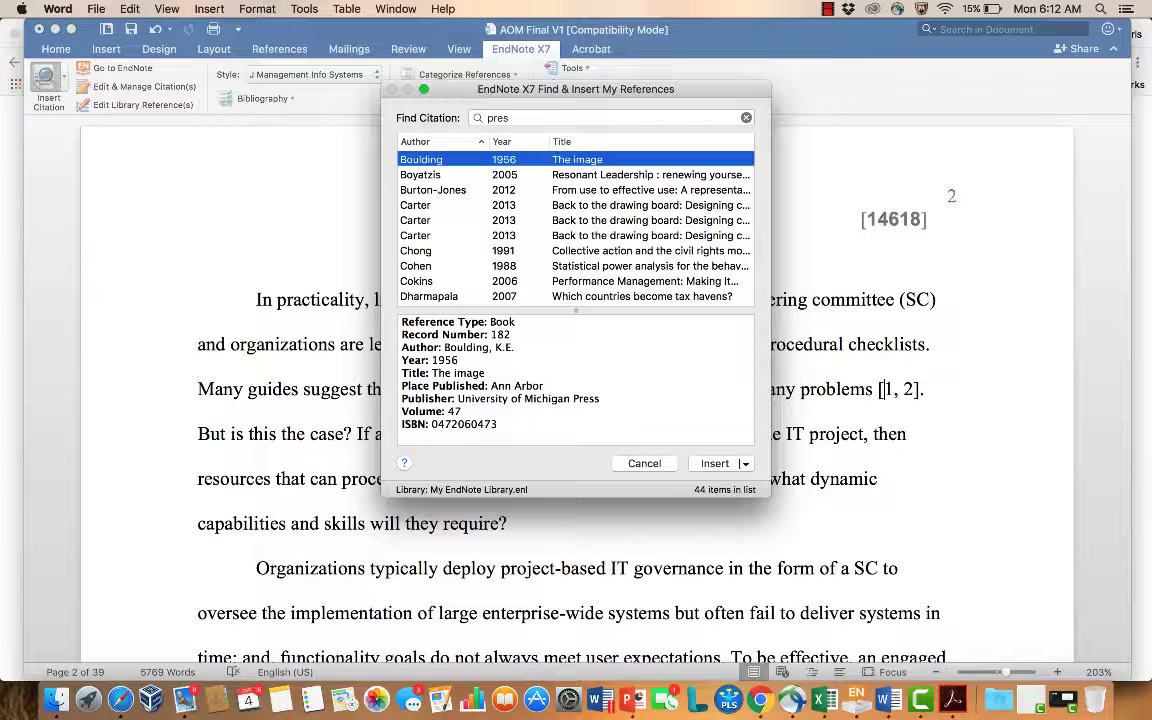
Step: Check the author's spelling in Chrome's Scholar results, and back in Word find and insert the 2010 capabilities-based reference into the [1, 2] citation
{"action": "key", "text": "super+Tab"}
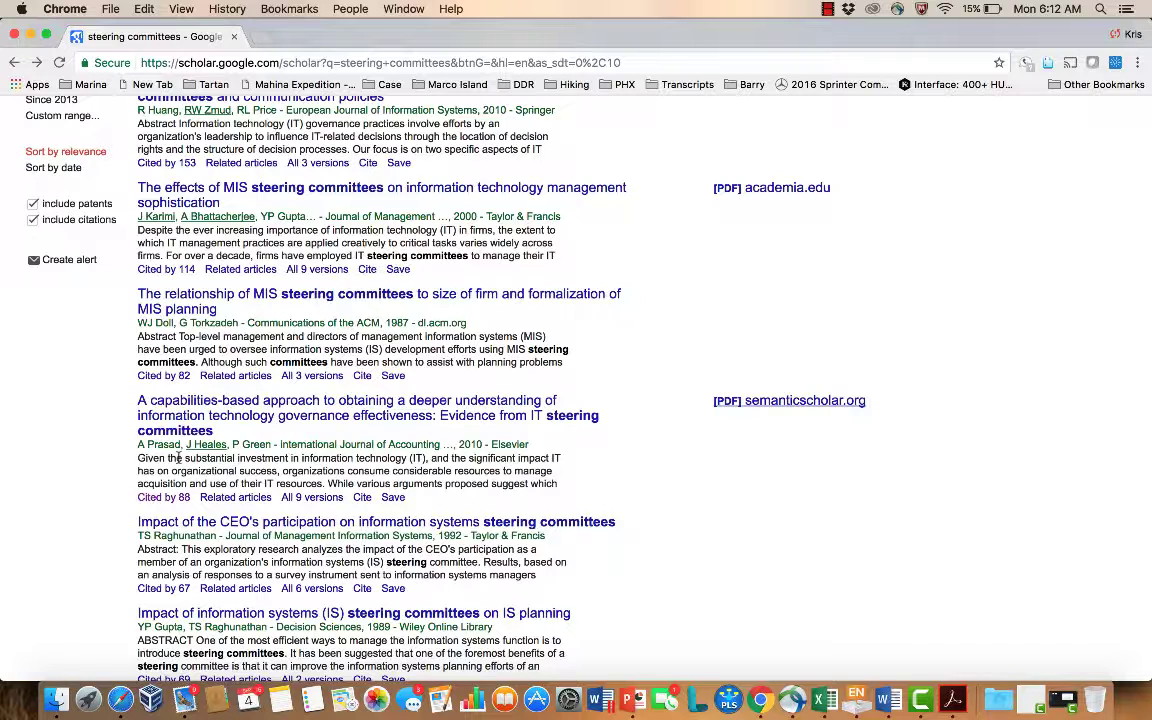
{"action": "key", "text": "super+Tab"}
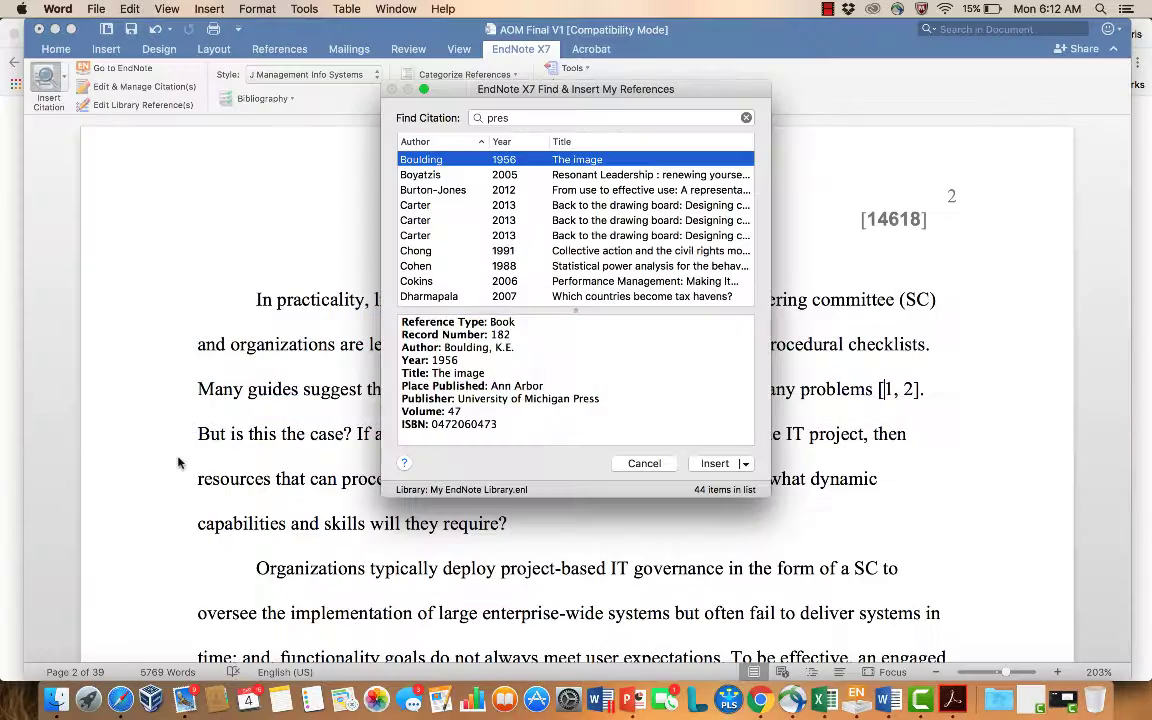
{"action": "left_click", "coordinate": [523, 117]}
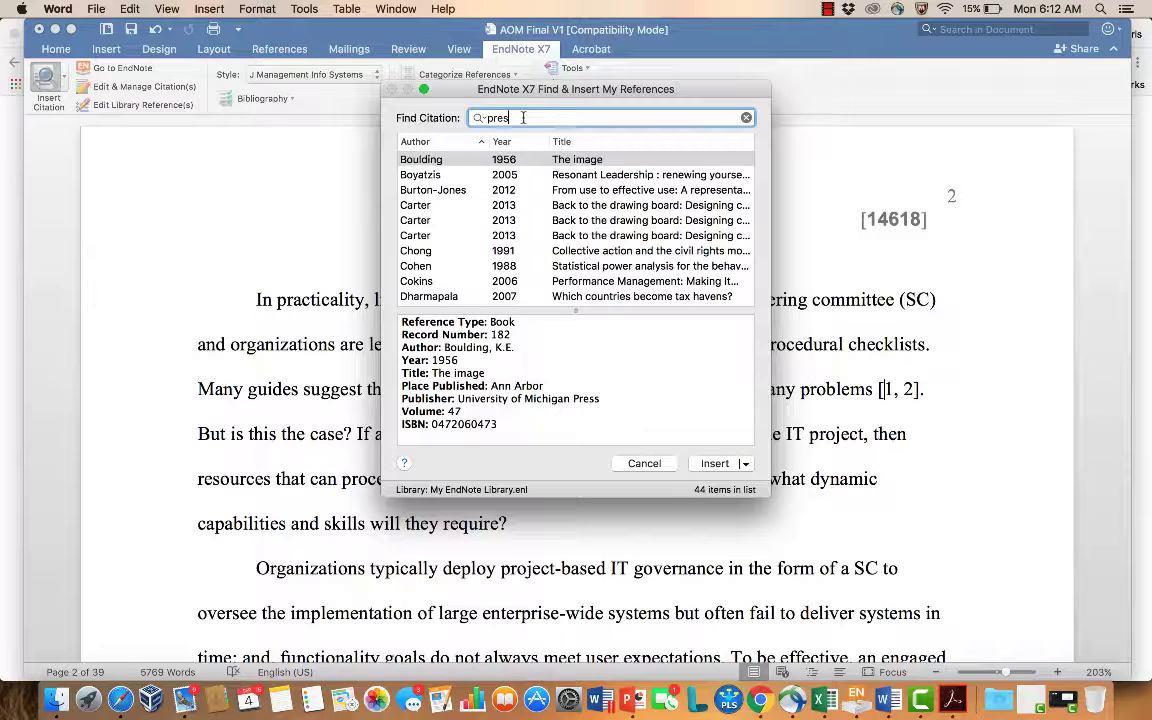
{"action": "key", "text": "BackSpace"}
{"action": "key", "text": "BackSpace"}
{"action": "type", "text": "asad"}
{"action": "key", "text": "BackSpace"}
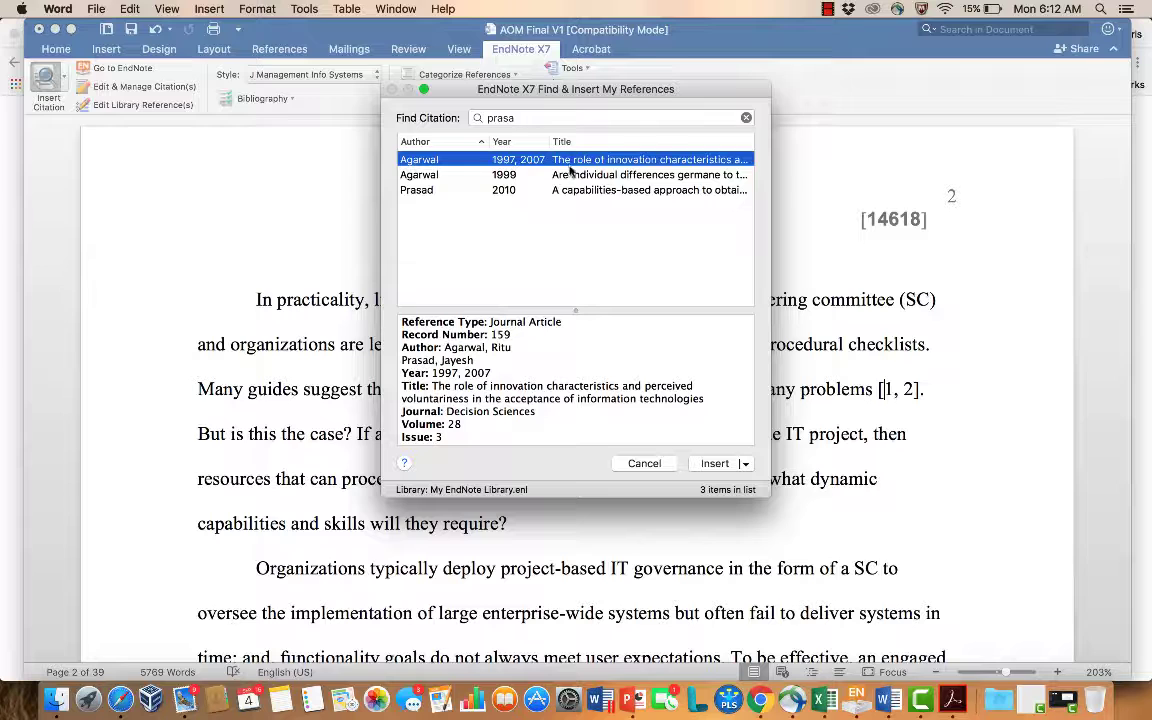
{"action": "left_click", "coordinate": [480, 194]}
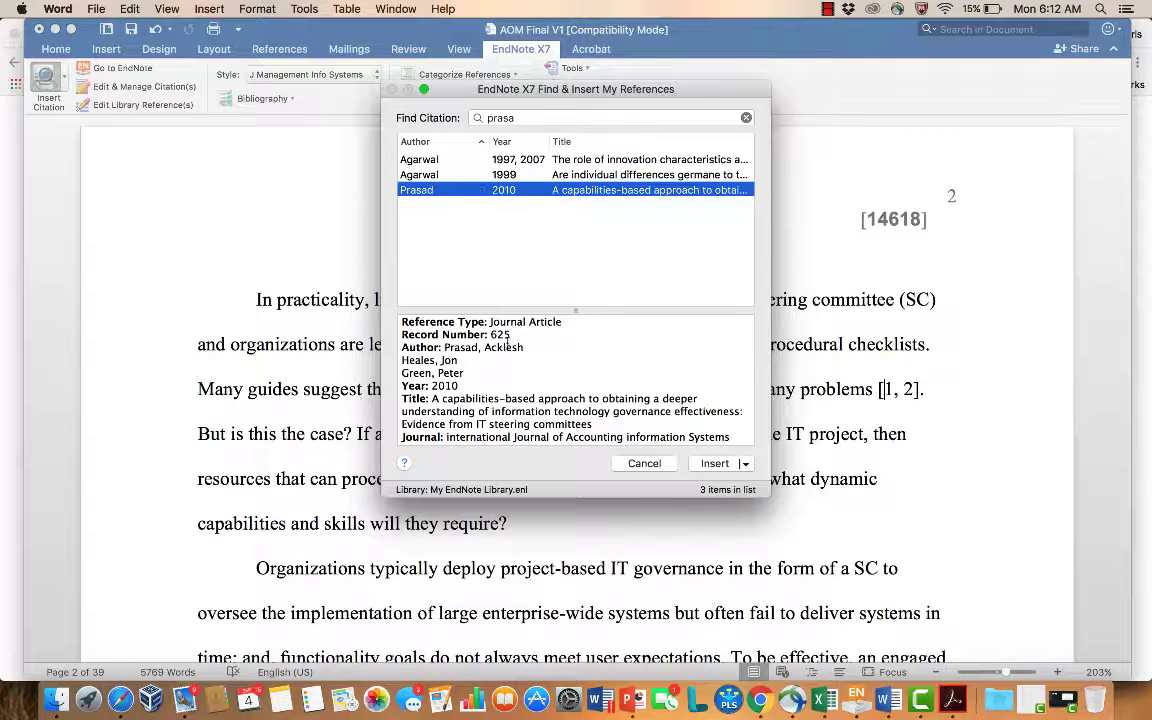
{"action": "left_click", "coordinate": [714, 464]}
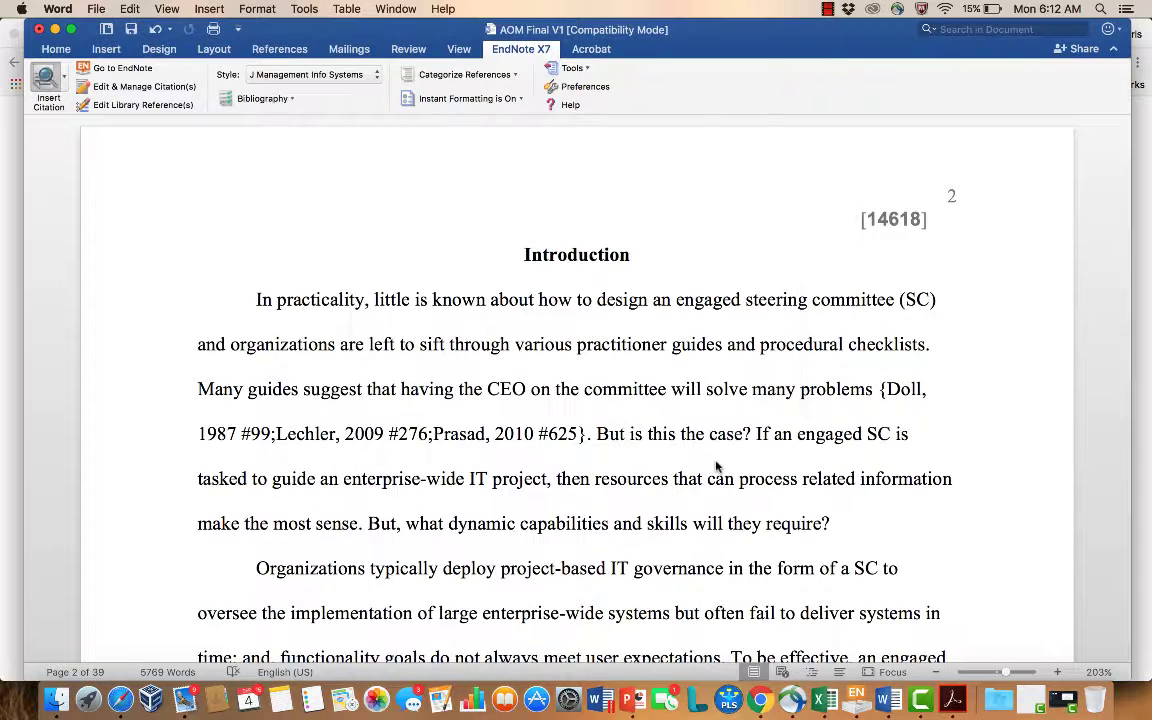